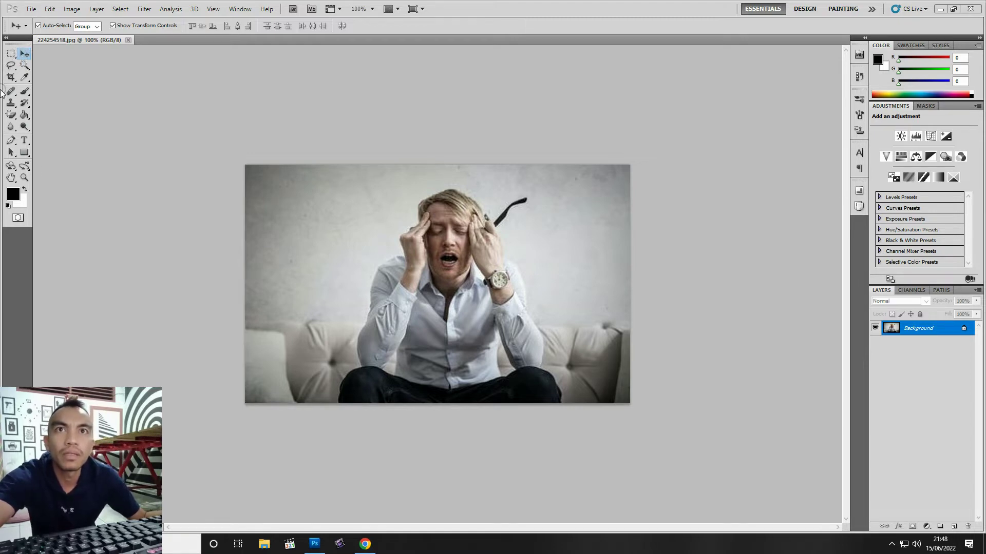
Switch to the Gradient tool, then bring up the Blur/Sharpen/Smudge tool group
click(25, 117)
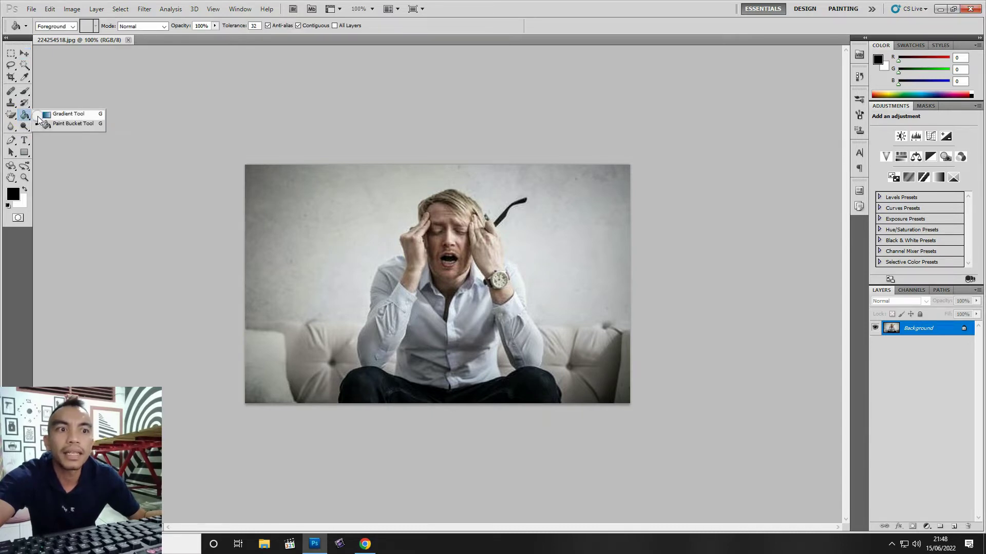
click(57, 114)
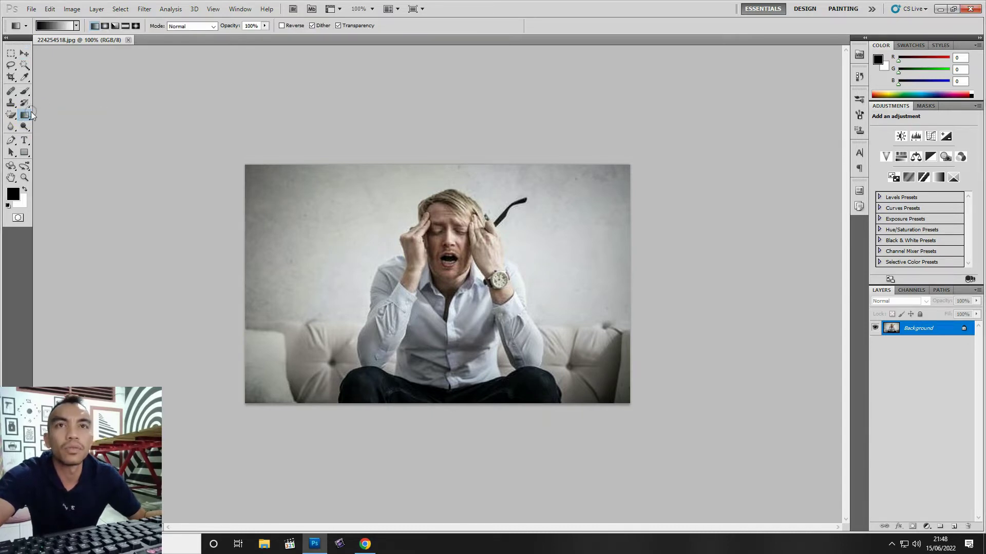
click(10, 127)
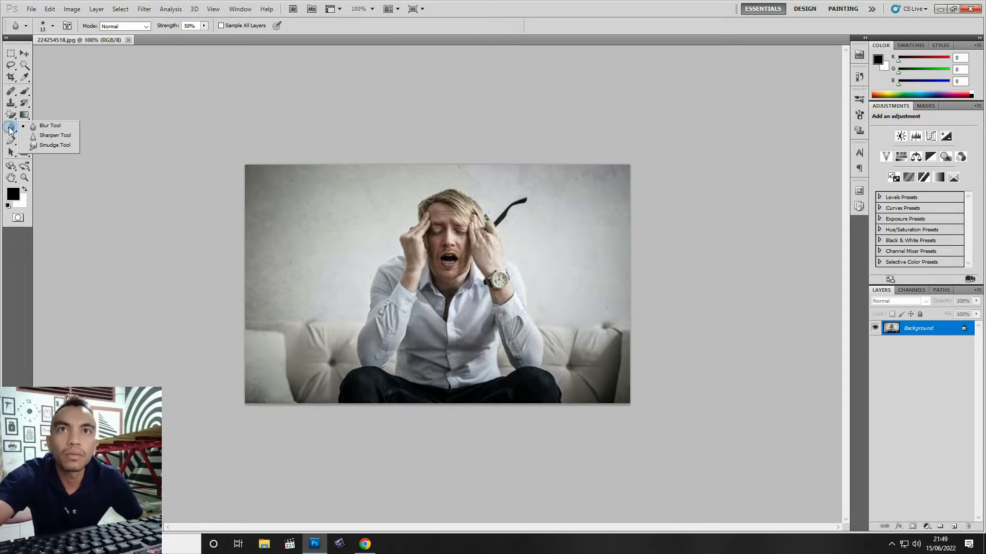
Choose the Blur tool at 45 px and duplicate the photo onto Layer 1
click(23, 125)
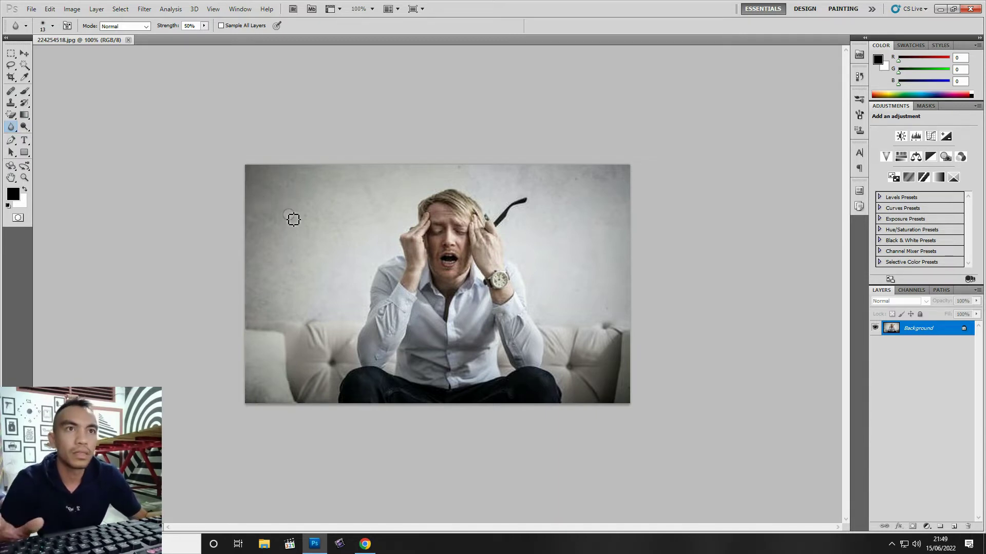
key(bracketright)
key(bracketright)
key(bracketright)
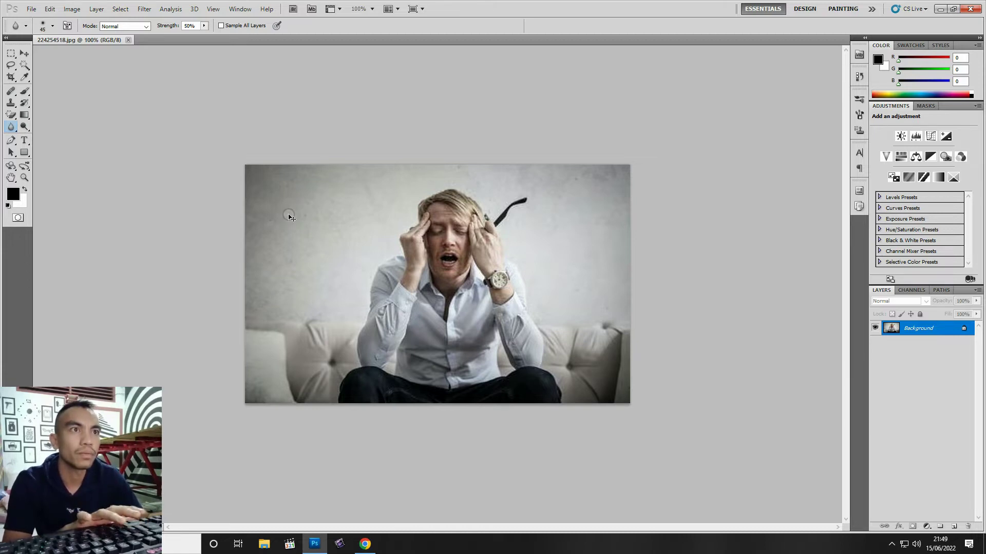
key(ctrl+j)
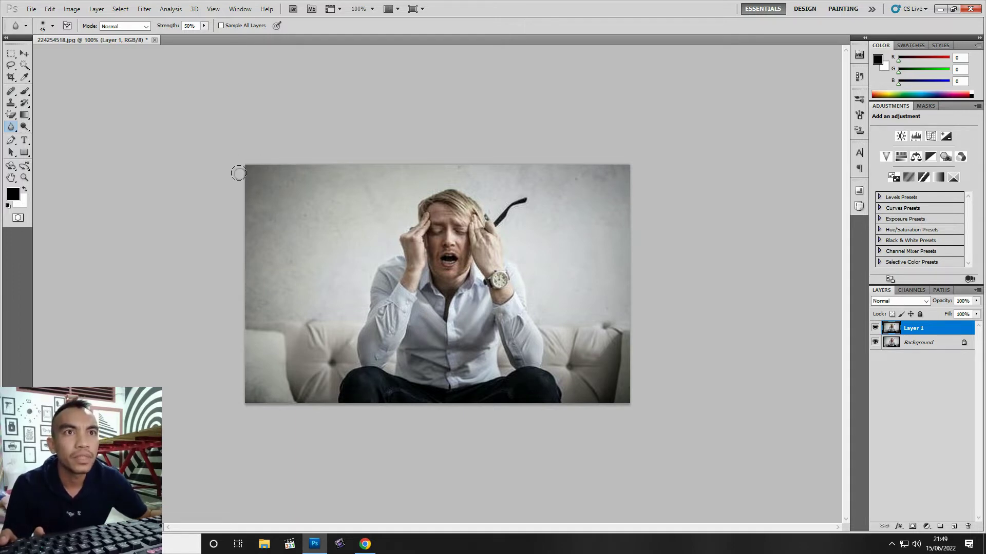
Blur the wall, forehead, wristwatch, wrists and hair on Layer 1
click(239, 172)
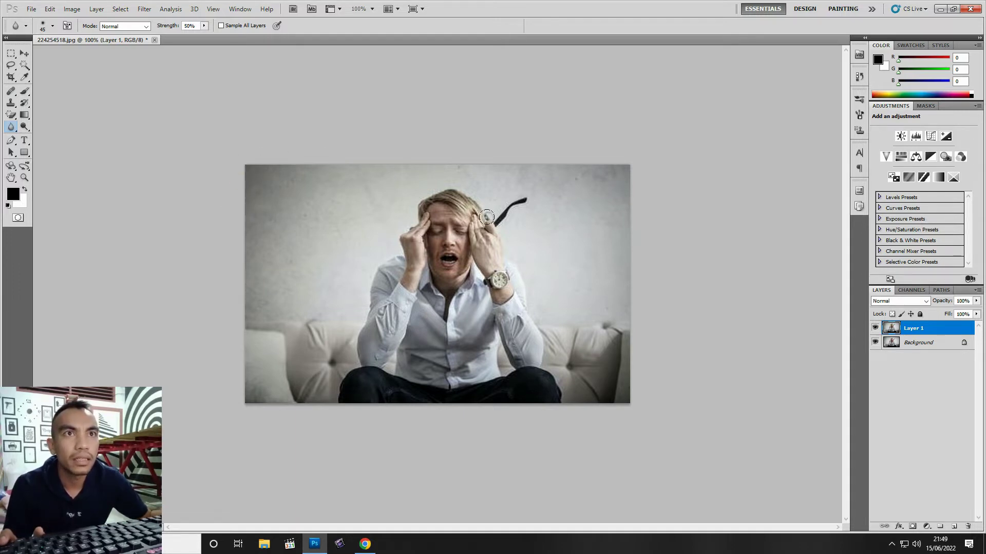
click(471, 211)
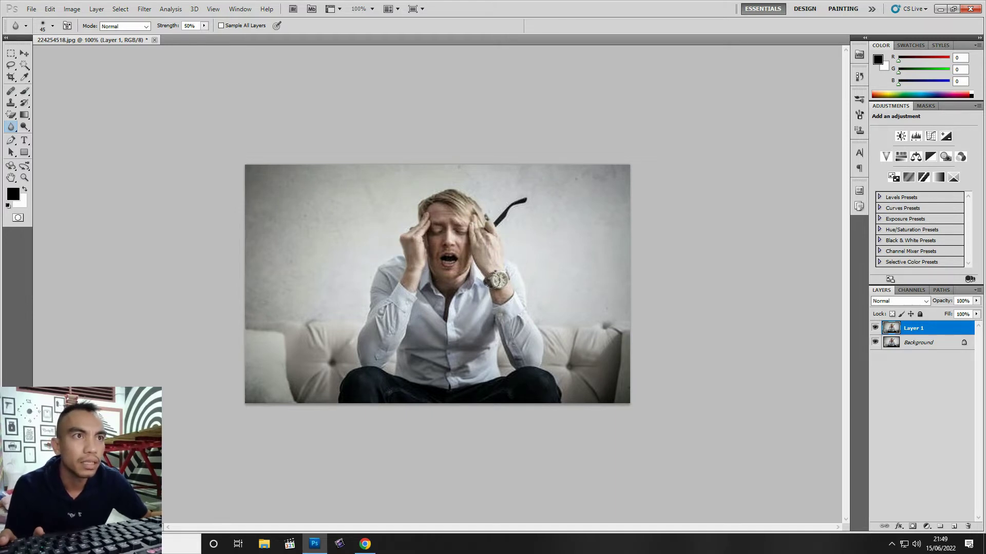
key(ctrl+0)
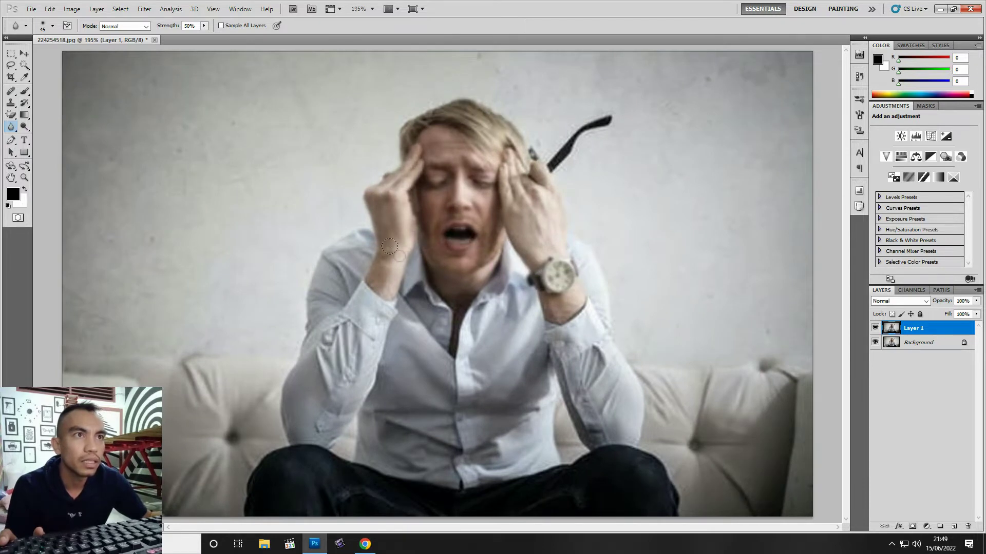
drag(553, 273, 577, 290)
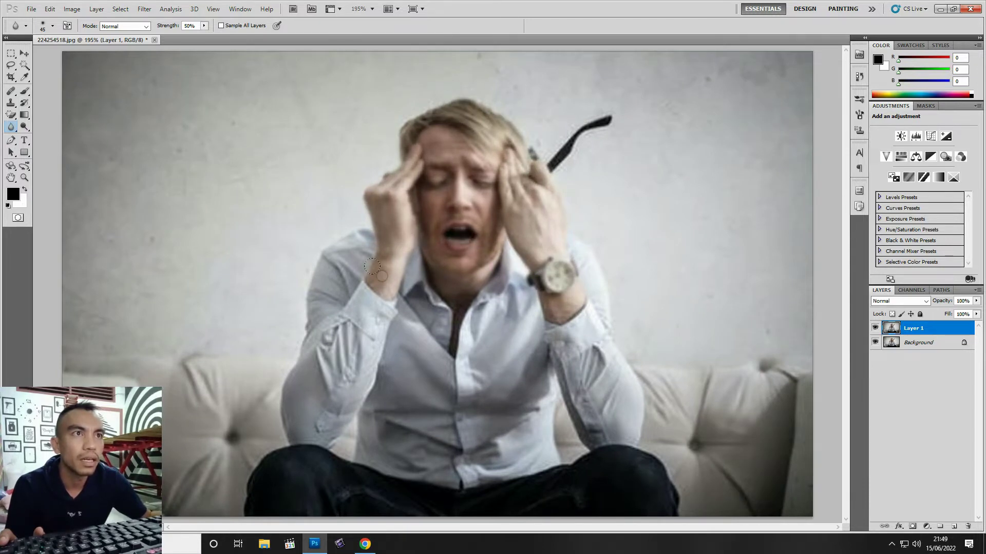
drag(380, 274, 384, 320)
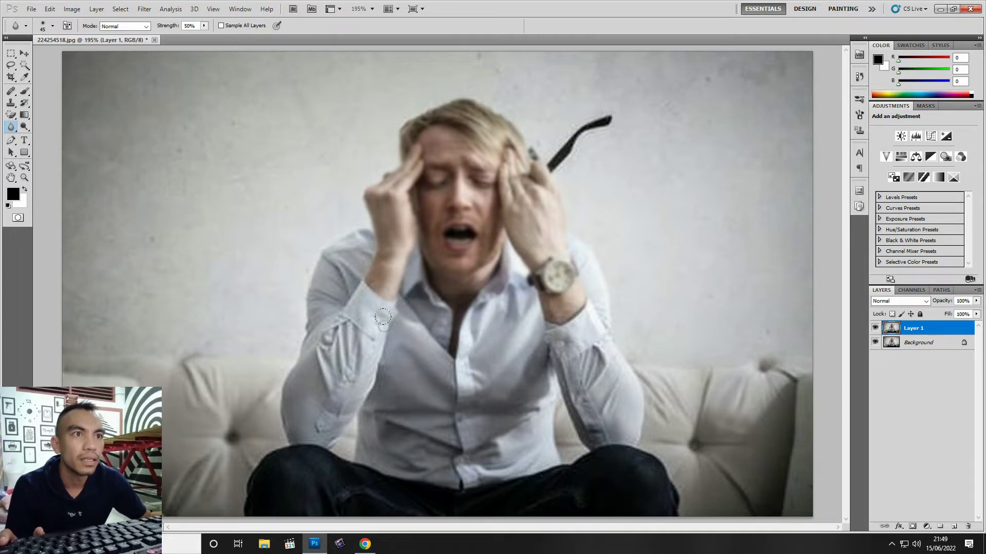
scroll(477, 201, down, 1)
scroll(475, 221, down, 1)
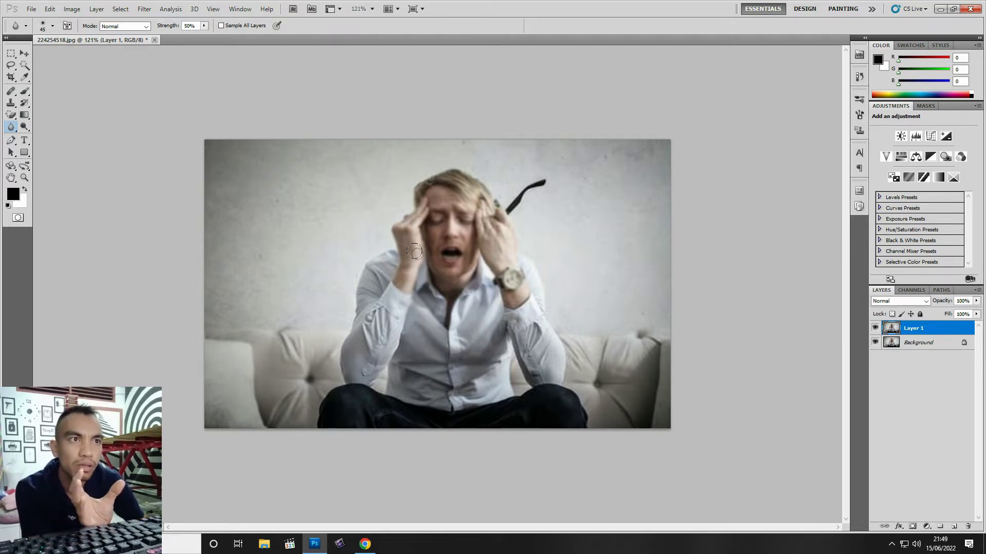
click(398, 170)
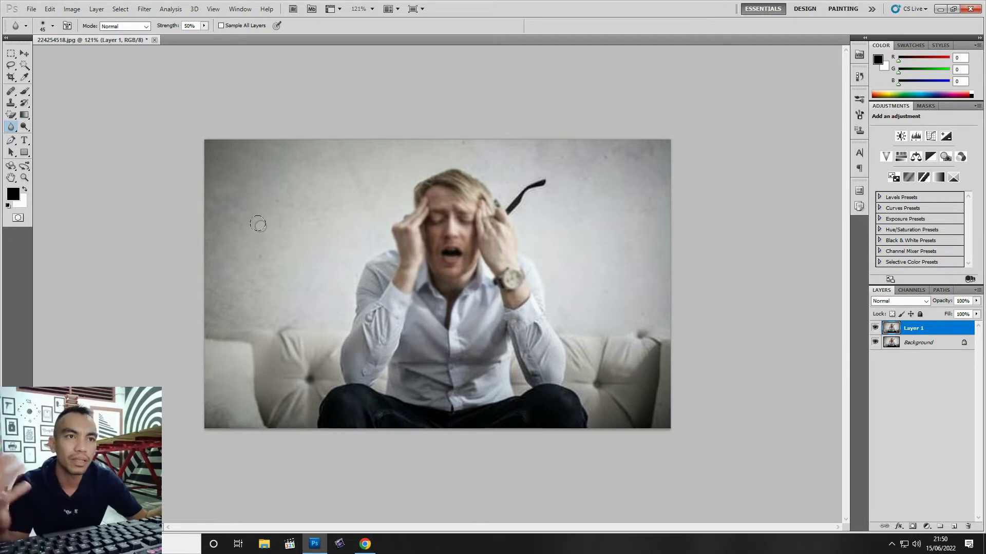
click(455, 185)
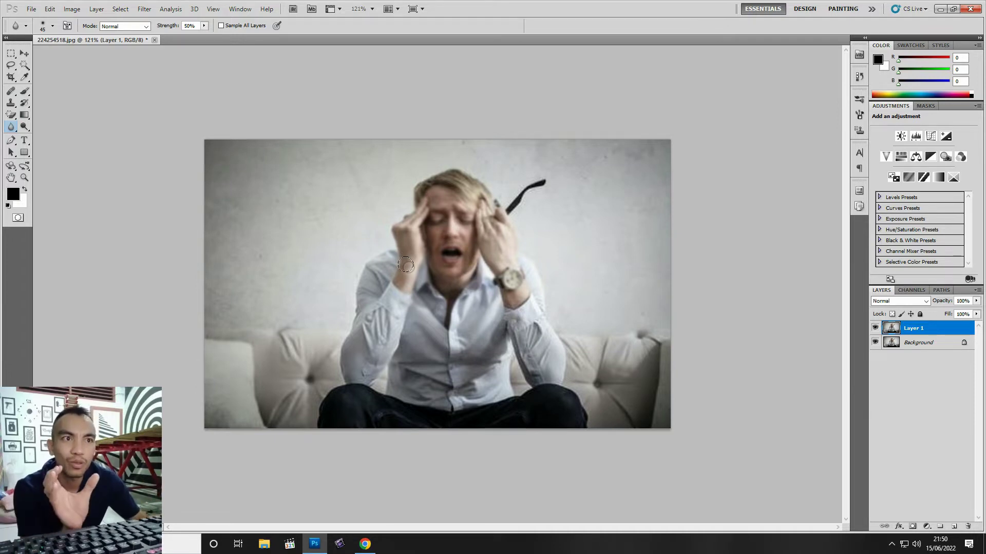
Try a hard round brush at 100% hardness from the Brush Preset picker
click(53, 26)
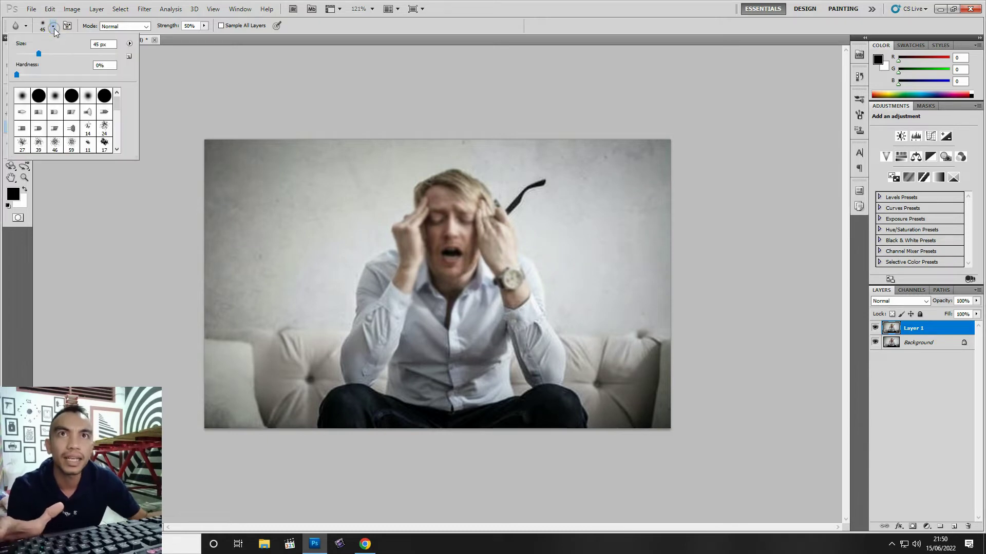
click(117, 105)
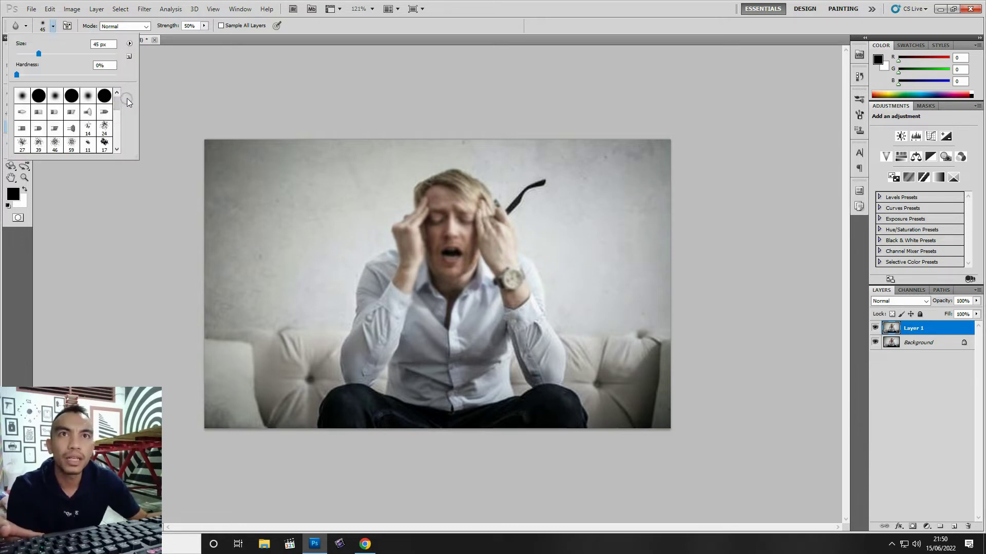
mouse_move(117, 104)
mouse_down()
mouse_move(117, 123)
mouse_move(117, 100)
mouse_up()
click(101, 95)
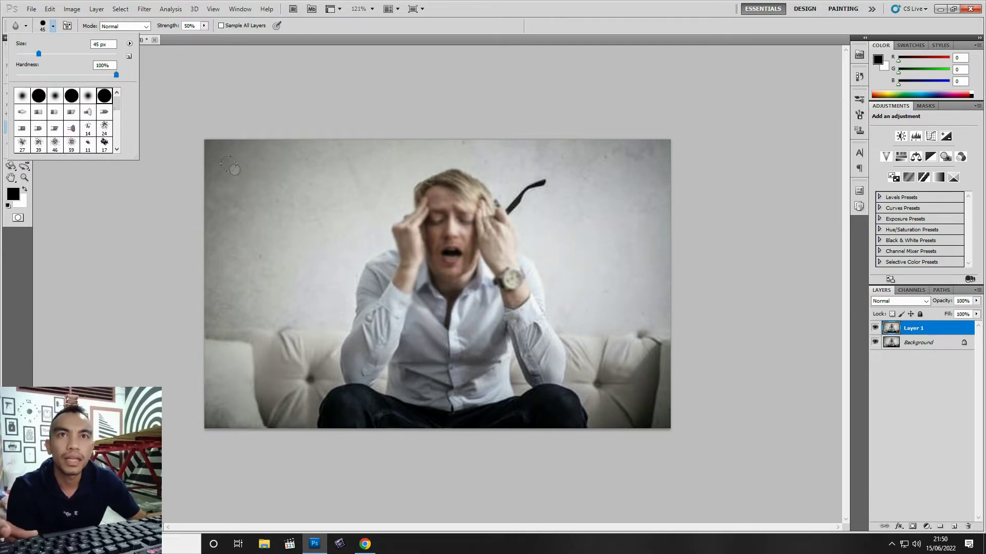
click(241, 140)
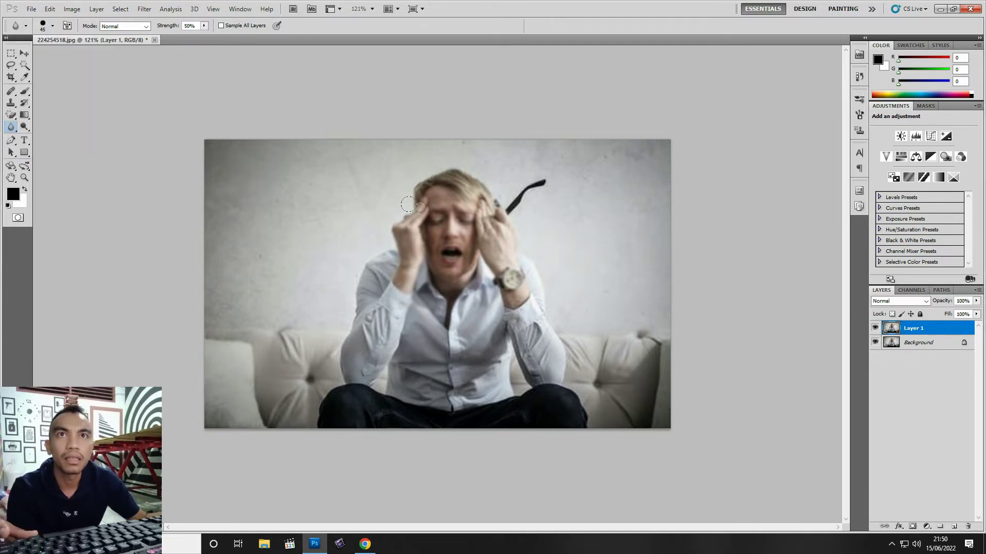
Return to a soft round brush and adjust its size in the brush picker
click(52, 27)
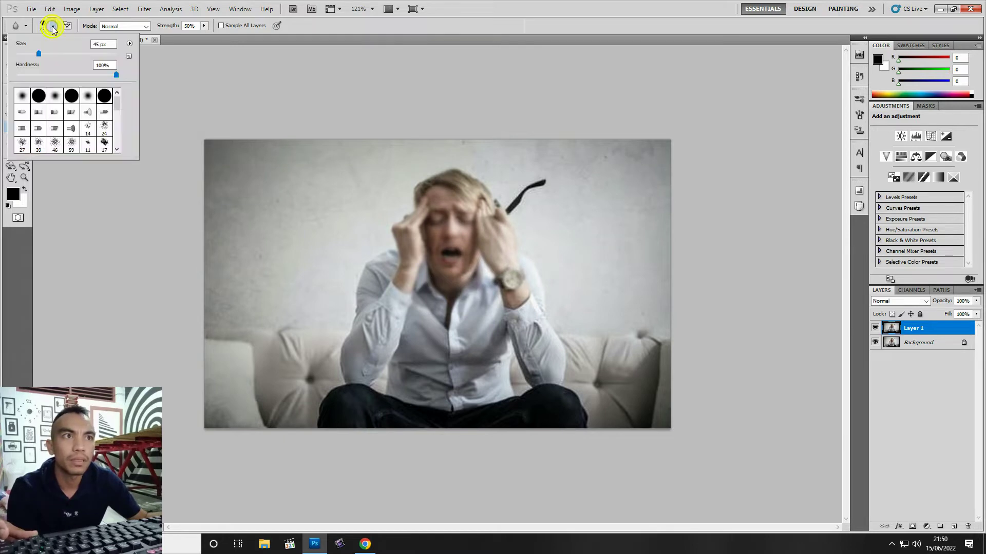
click(55, 96)
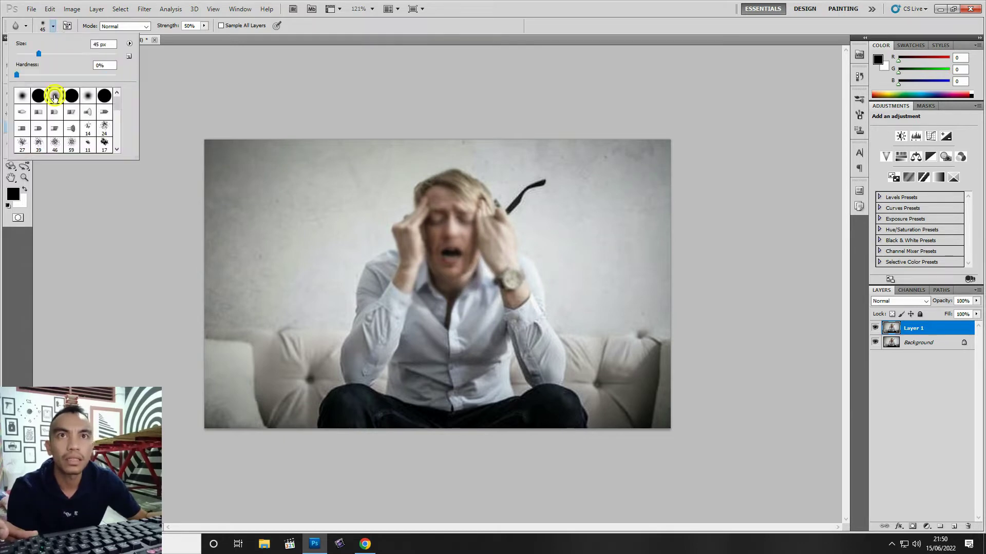
click(420, 183)
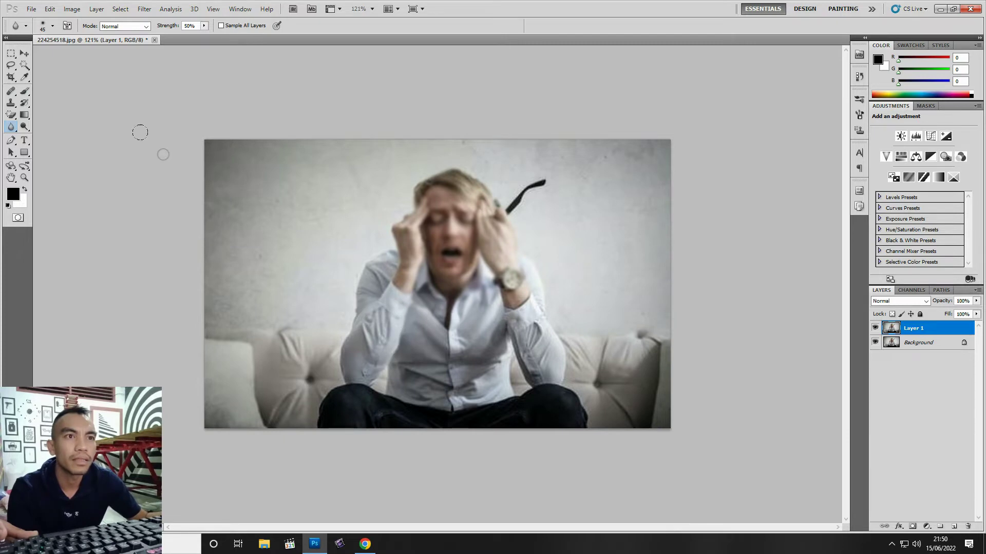
click(53, 26)
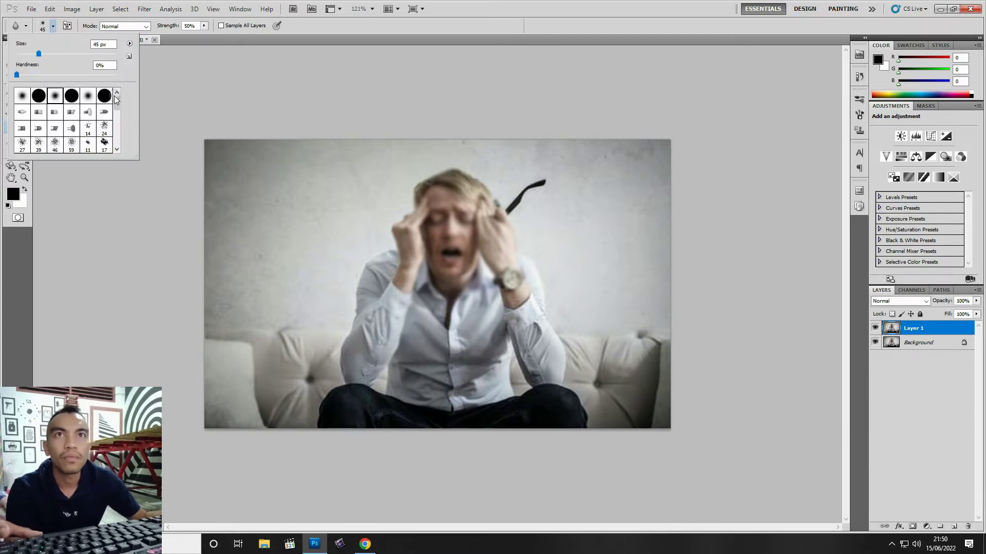
mouse_move(116, 100)
mouse_down()
mouse_move(116, 132)
mouse_move(116, 87)
mouse_up()
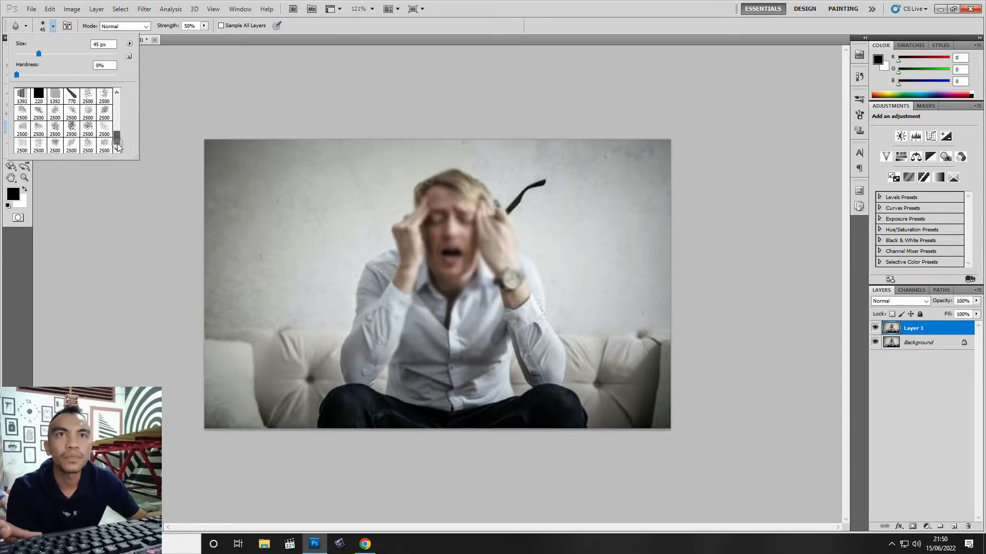
click(144, 60)
click(11, 127)
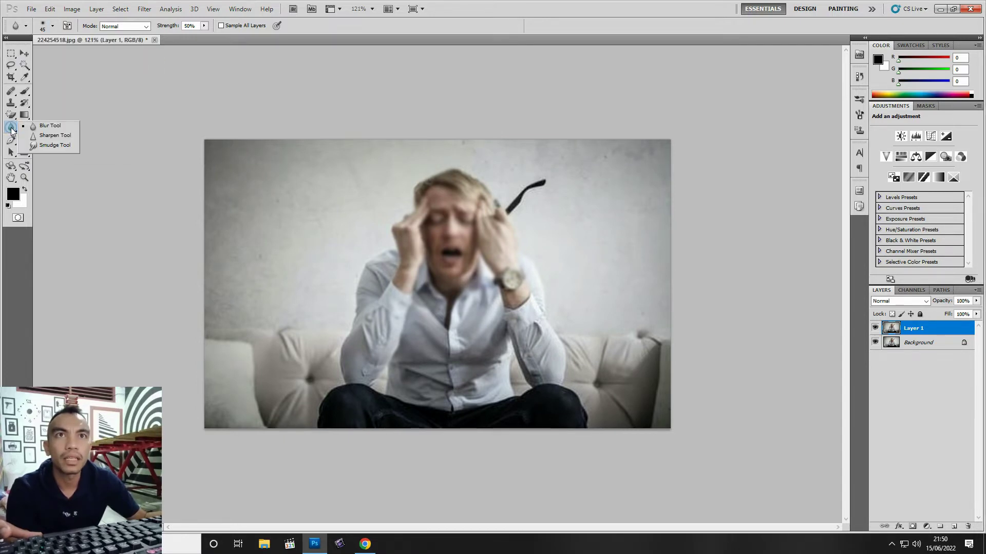
Sharpen the eyes, fingers, hair and glasses arm, then discard Layer 1 and its edits
click(51, 137)
drag(424, 227, 448, 222)
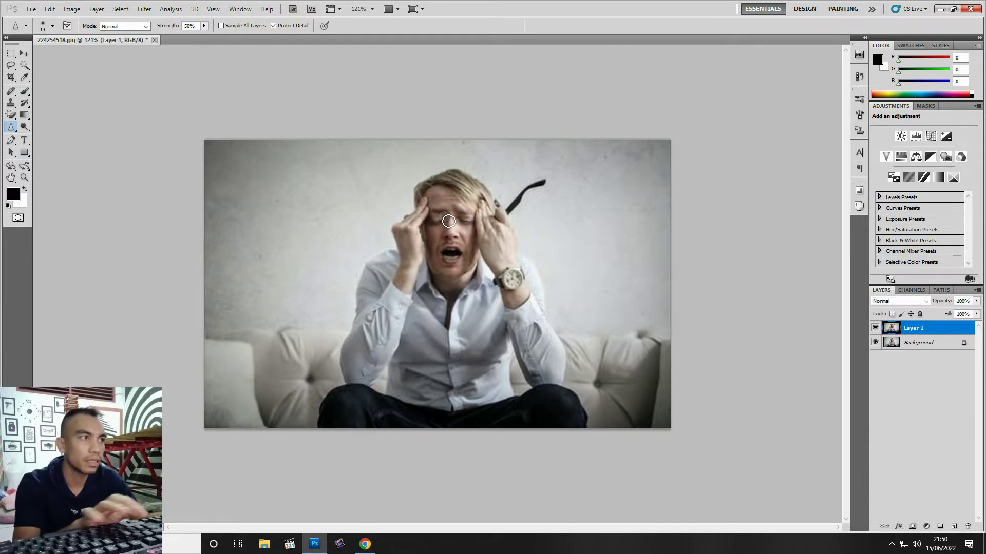
key(ctrl+plus)
key(ctrl+plus)
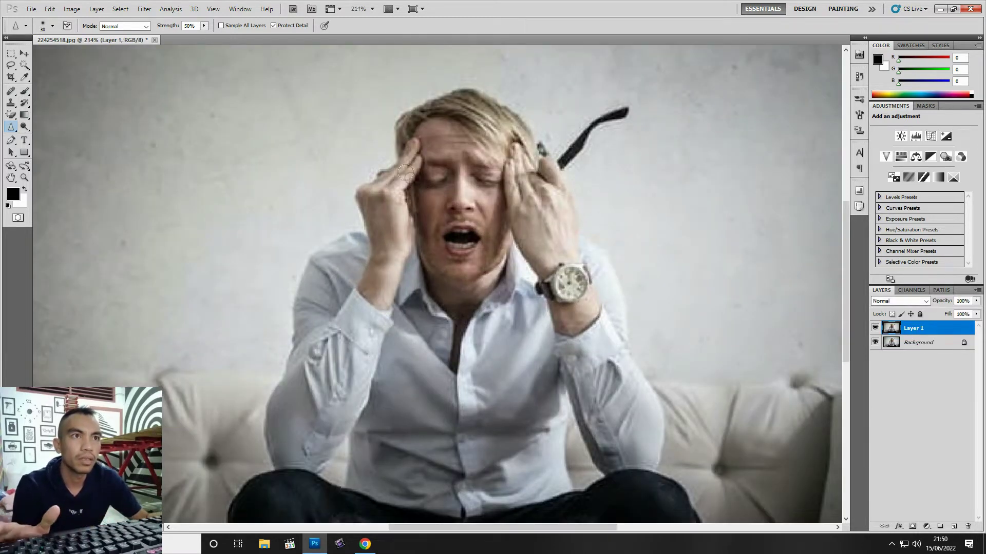
mouse_move(405, 173)
mouse_down()
mouse_move(410, 147)
mouse_move(368, 186)
mouse_move(368, 229)
mouse_move(388, 250)
mouse_move(400, 210)
mouse_move(390, 205)
mouse_move(373, 278)
mouse_move(379, 270)
mouse_up()
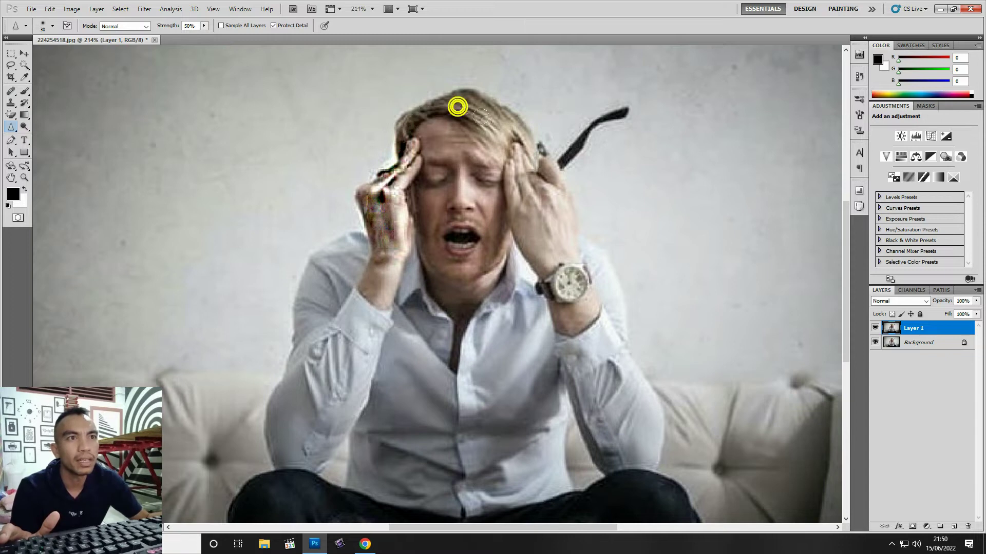
mouse_move(457, 103)
mouse_down()
mouse_move(493, 125)
mouse_move(526, 176)
mouse_move(516, 149)
mouse_move(520, 159)
mouse_up()
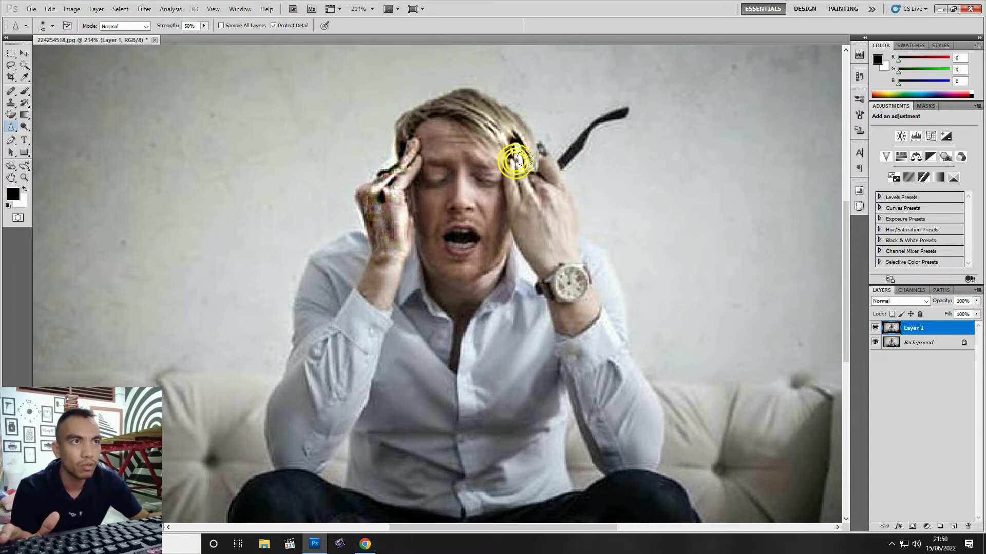
mouse_move(625, 110)
mouse_down()
mouse_move(554, 162)
mouse_move(591, 144)
mouse_up()
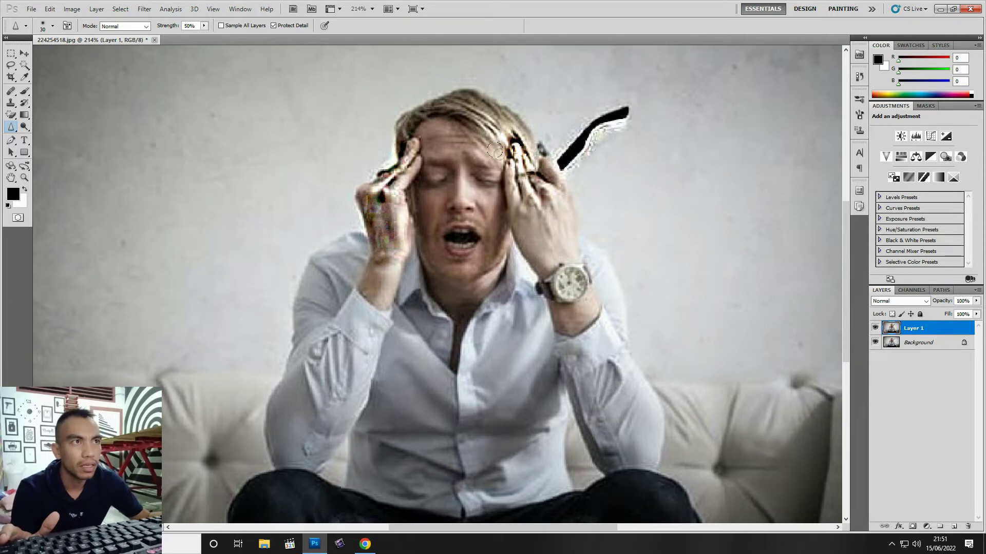
drag(452, 176, 455, 172)
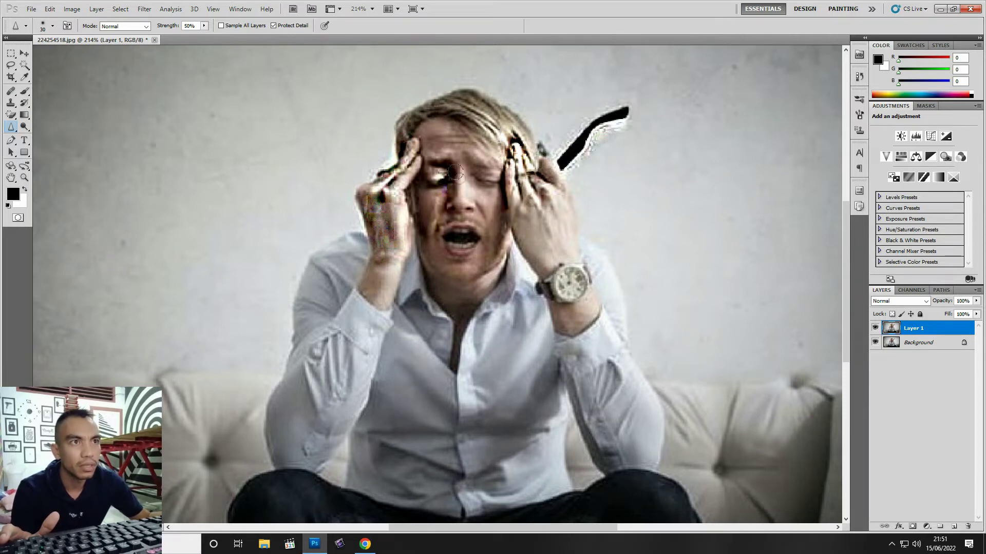
key(F12)
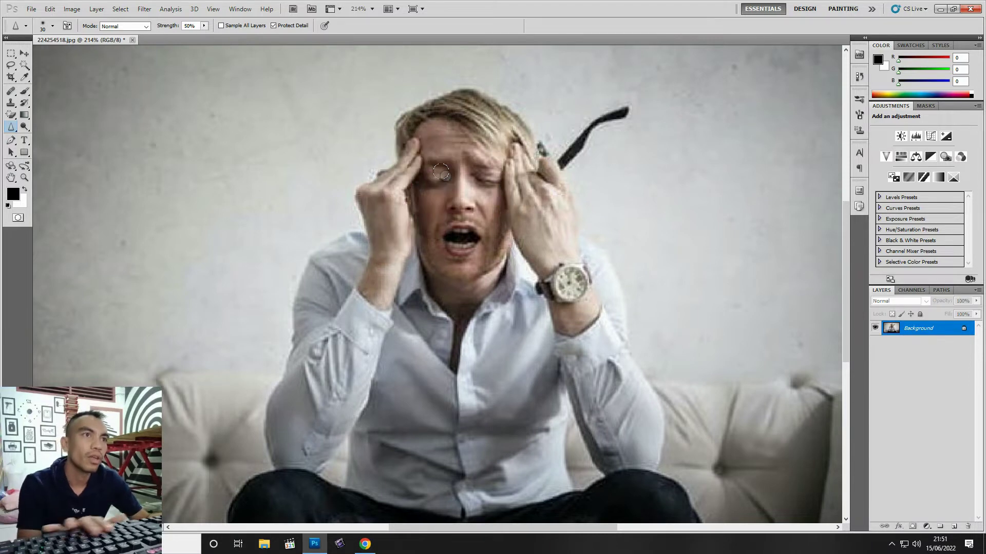
Choose the Smudge tool at size 30 and smear the finger, raised hand and wrist
right_click(11, 126)
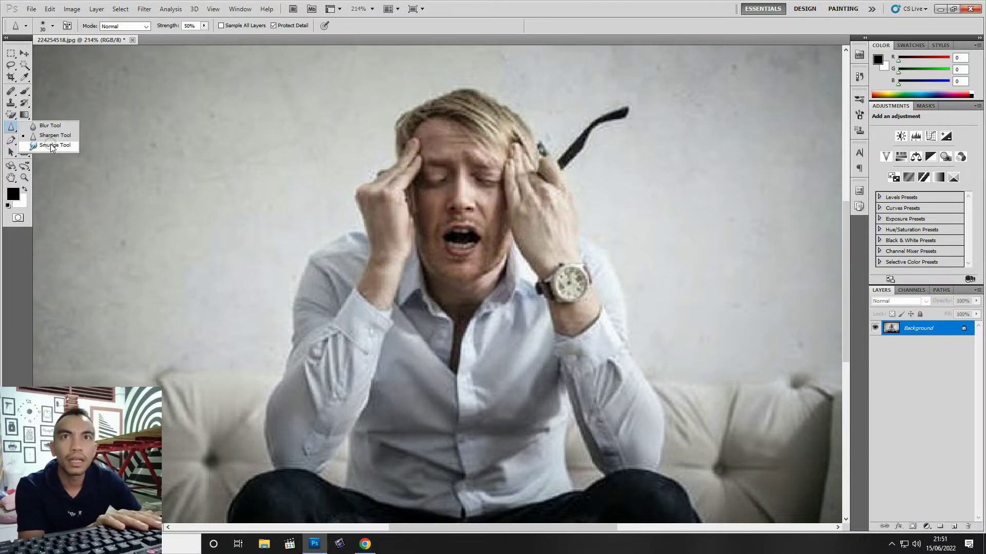
click(52, 145)
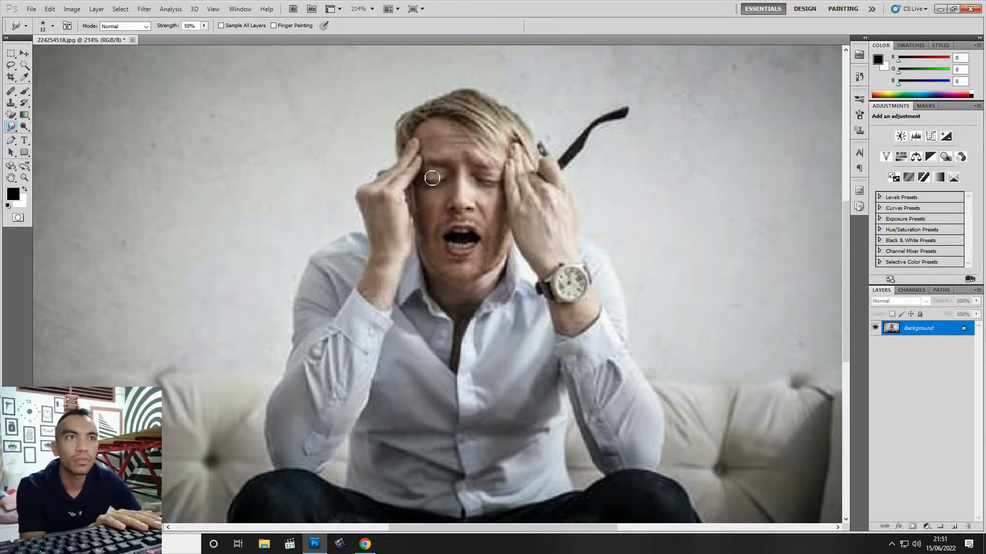
key(bracketright)
key(bracketright)
mouse_move(418, 143)
mouse_down()
mouse_move(397, 162)
mouse_move(408, 148)
mouse_up()
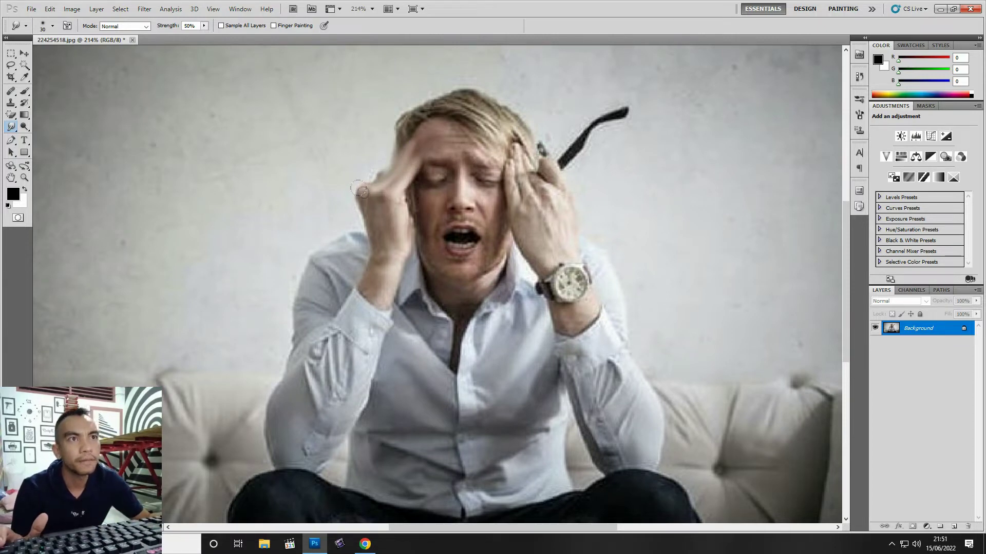
mouse_move(359, 189)
mouse_down()
mouse_move(375, 218)
mouse_move(391, 211)
mouse_up()
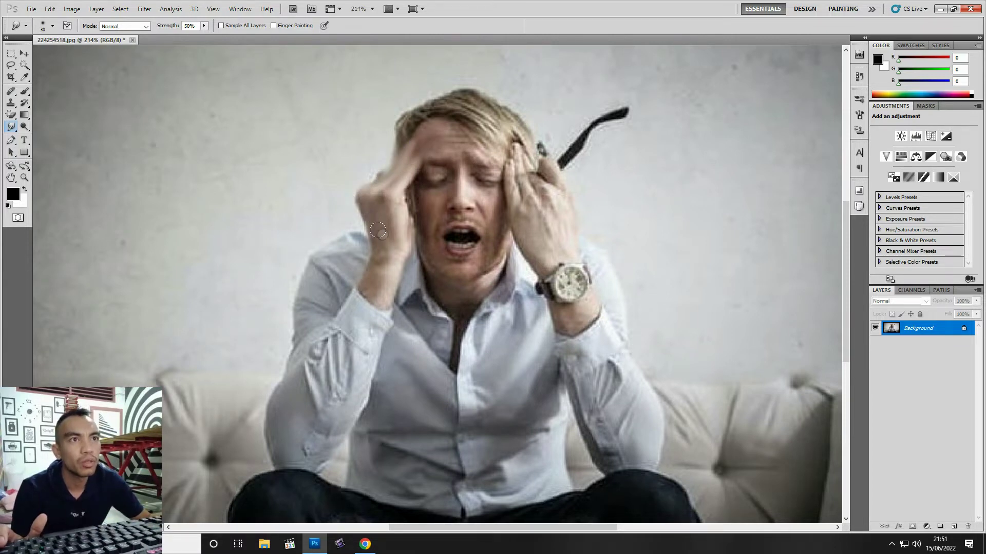
mouse_move(385, 253)
mouse_down()
mouse_move(393, 272)
mouse_move(381, 290)
mouse_move(372, 257)
mouse_up()
Smudge the forehead, the hairline and several spots across the hair
drag(459, 136, 451, 160)
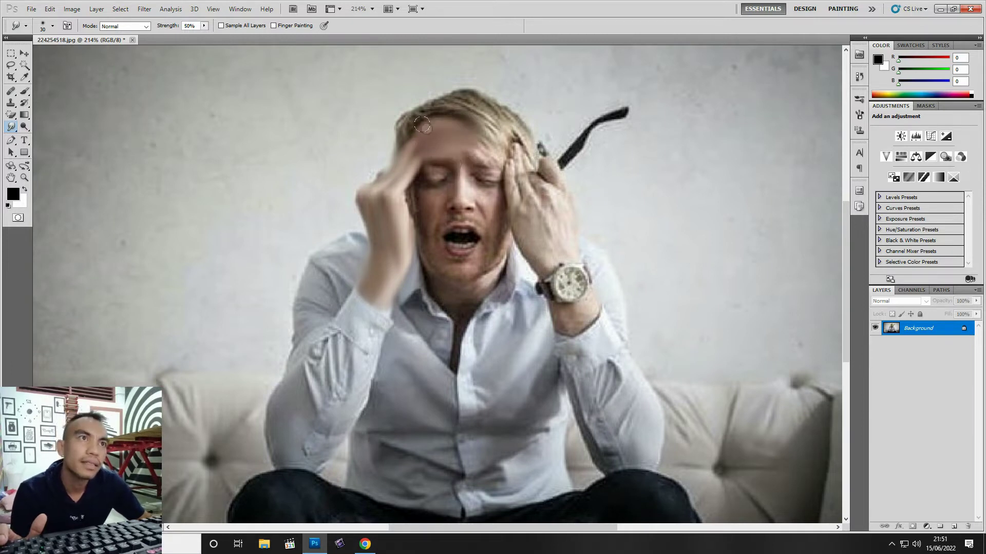
mouse_move(406, 121)
mouse_down()
mouse_move(432, 102)
mouse_move(489, 100)
mouse_move(485, 114)
mouse_up()
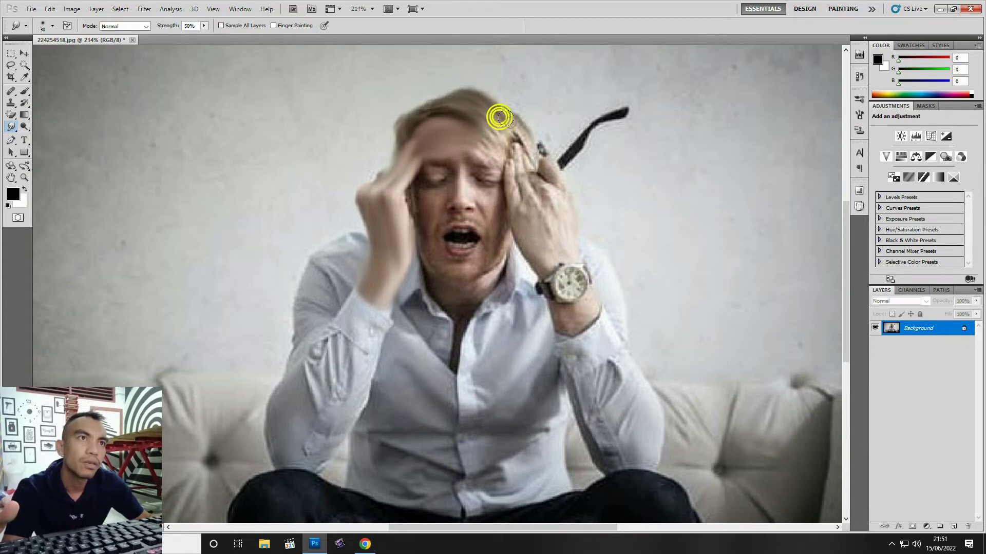
drag(490, 118, 497, 146)
scroll(496, 144, up, 1)
scroll(487, 112, up, 1)
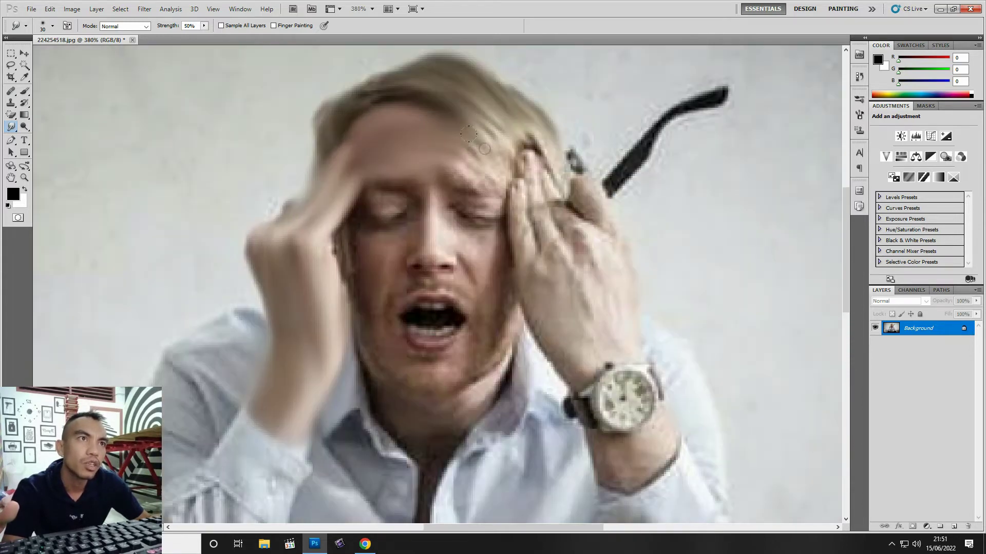
click(469, 149)
scroll(421, 240, down, 3)
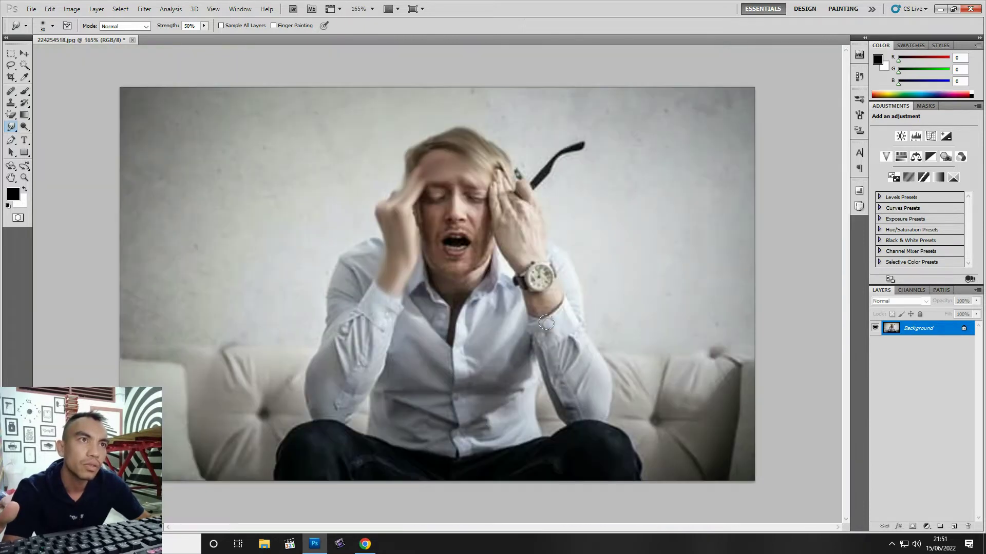
scroll(576, 262, up, 2)
Smear the watch face, shirt placket, collar area and neck shading
drag(556, 261, 584, 310)
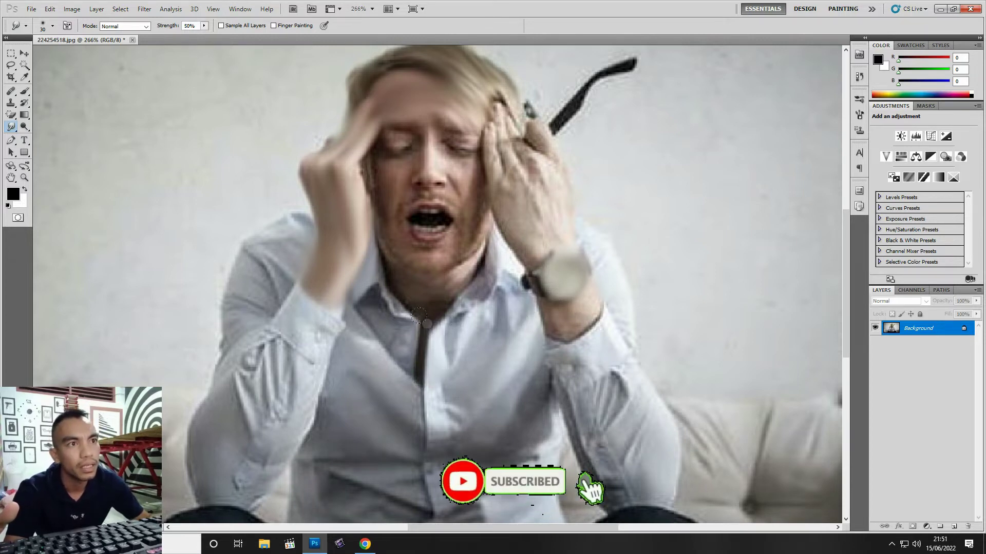
mouse_move(423, 395)
mouse_down()
mouse_move(414, 325)
mouse_move(397, 335)
mouse_up()
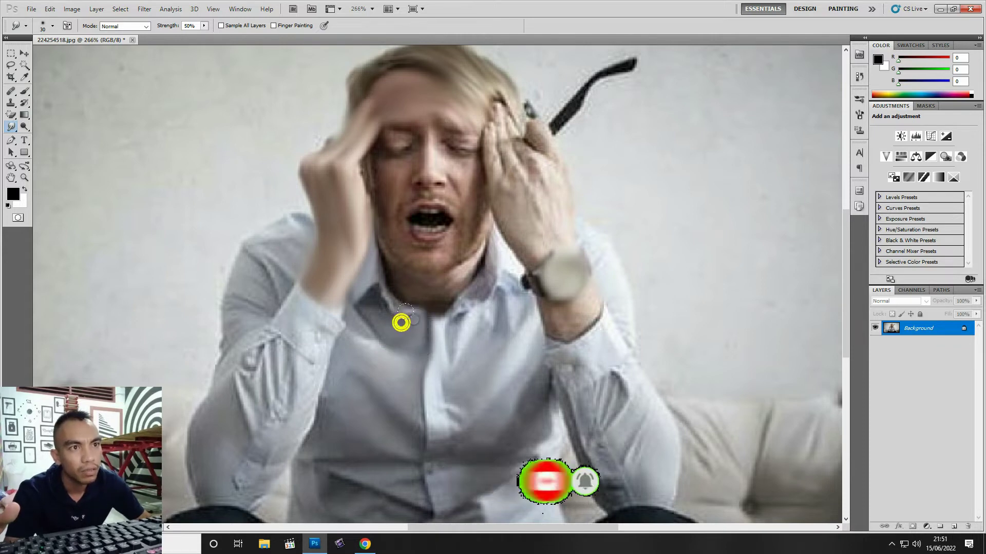
mouse_move(459, 317)
mouse_down()
mouse_move(411, 317)
mouse_move(396, 290)
mouse_move(483, 236)
mouse_up()
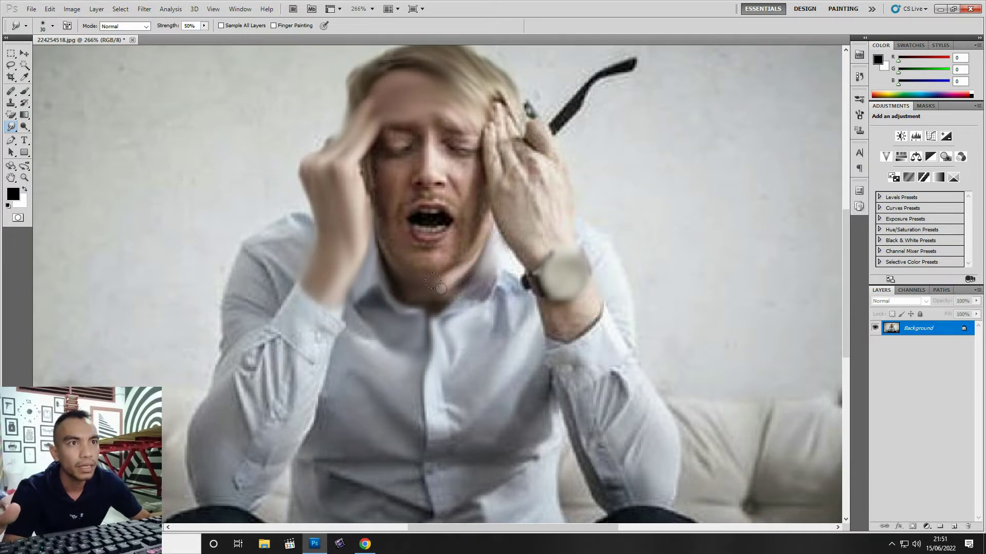
drag(391, 269, 487, 295)
key(ctrl+minus)
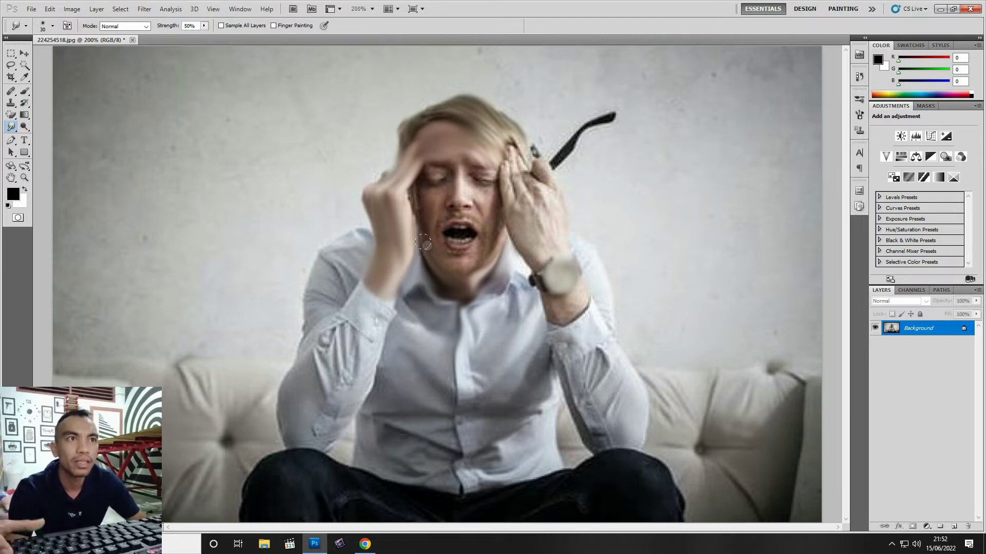
Set the smudge brush to 20 px at 1% hardness, then undo the trial smear over the mouth
drag(435, 192, 428, 213)
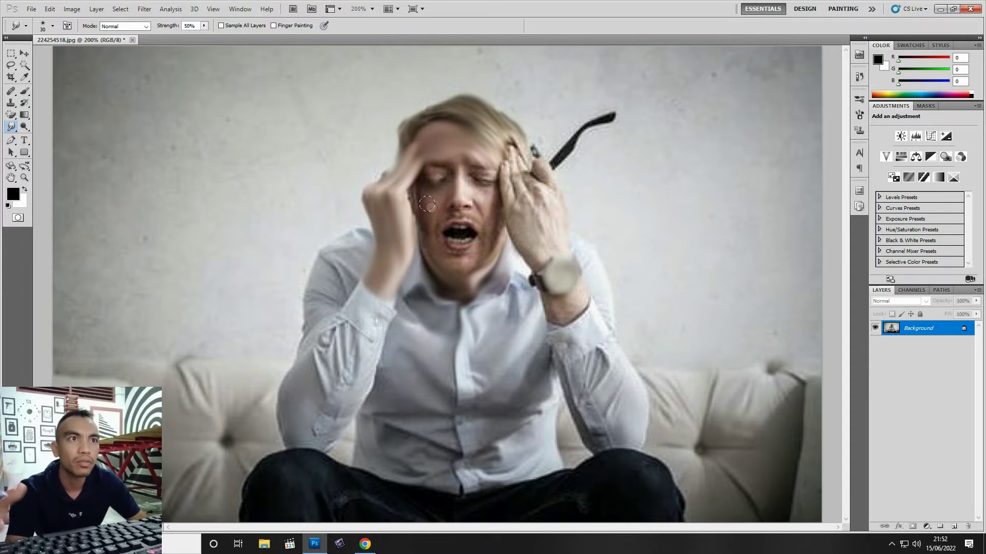
click(53, 25)
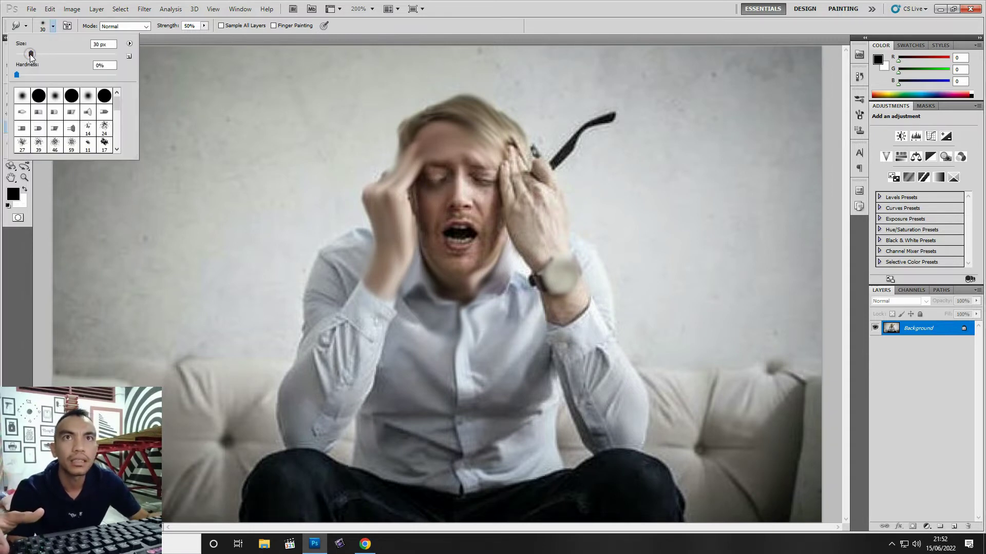
click(18, 75)
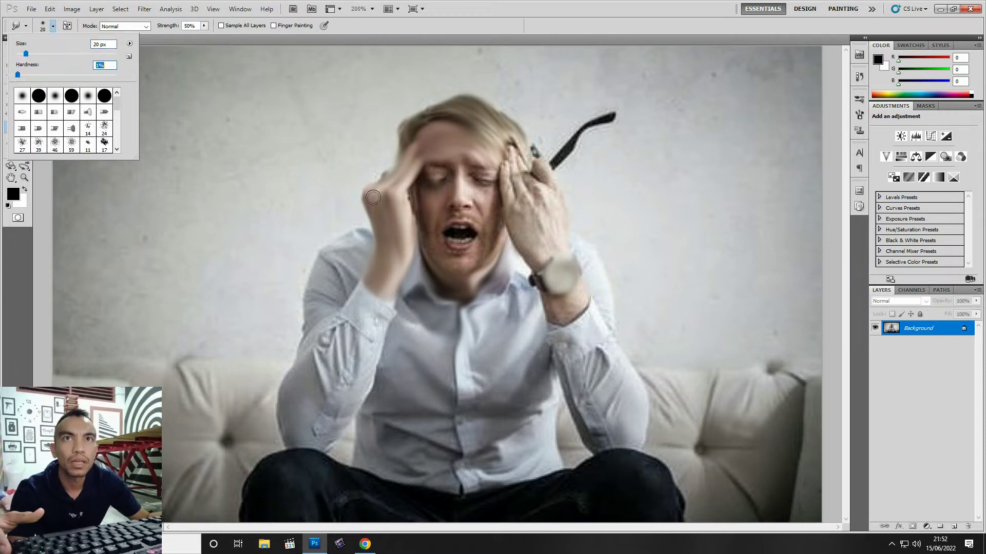
click(425, 197)
drag(425, 200, 436, 252)
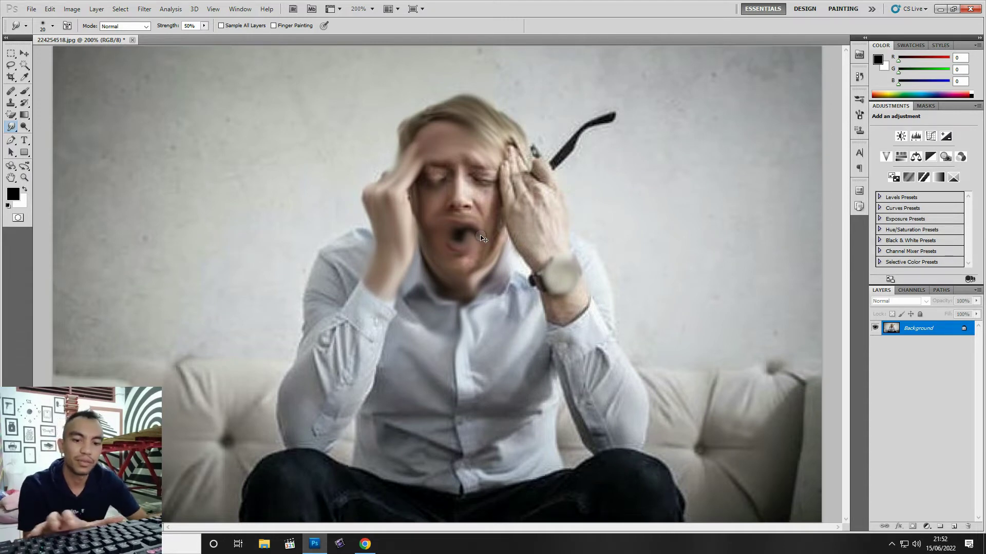
key(ctrl+z)
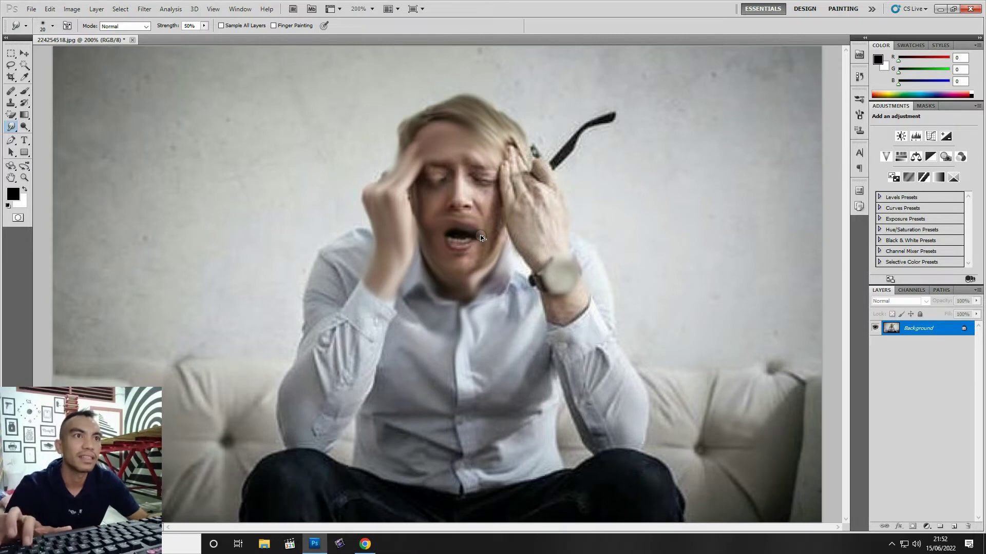
key(ctrl+alt+z)
key(ctrl+alt+z)
key(ctrl+alt+z)
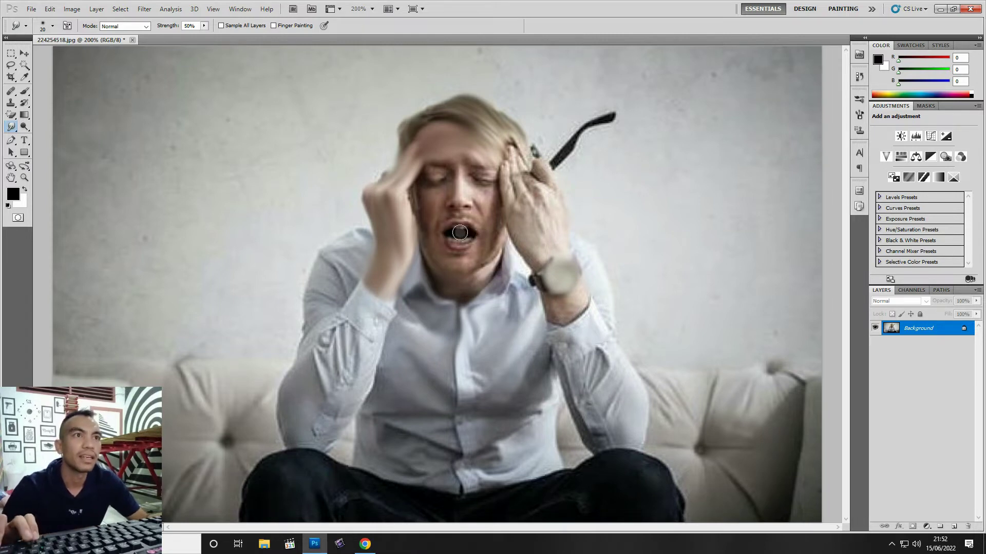
Add the heading 'MENGENAL TOOL PHOTOSHOP' in Impact at the photo's upper left
click(26, 141)
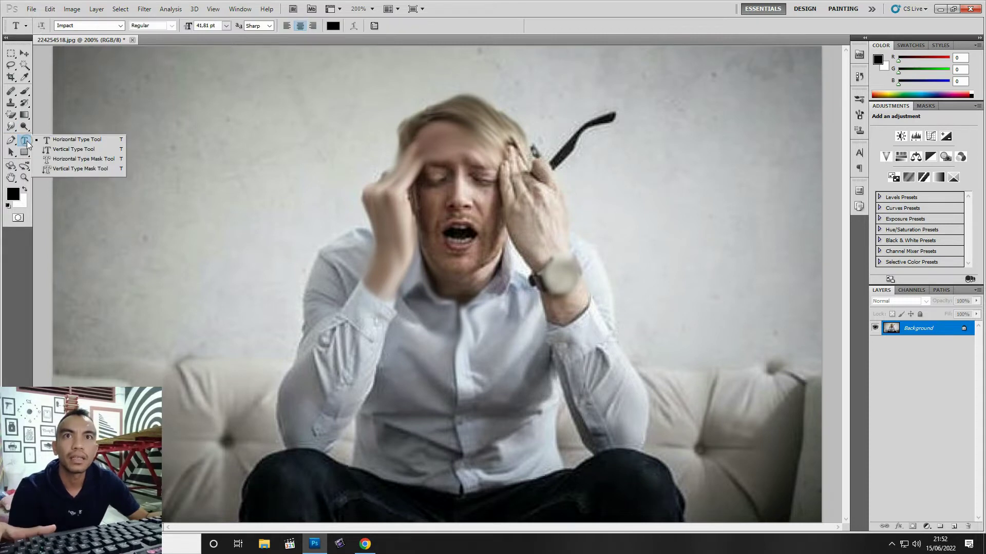
click(58, 143)
click(271, 194)
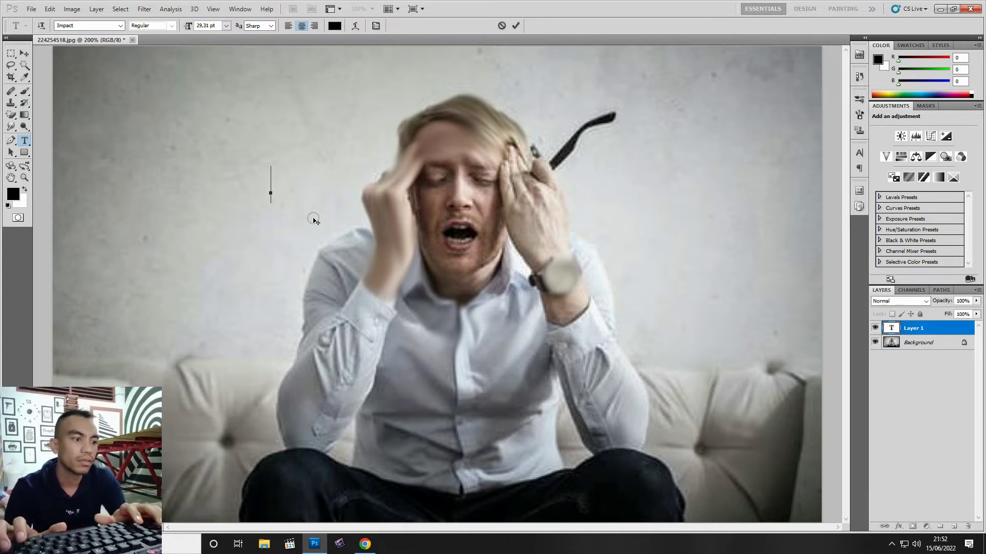
text(MENGENAL)
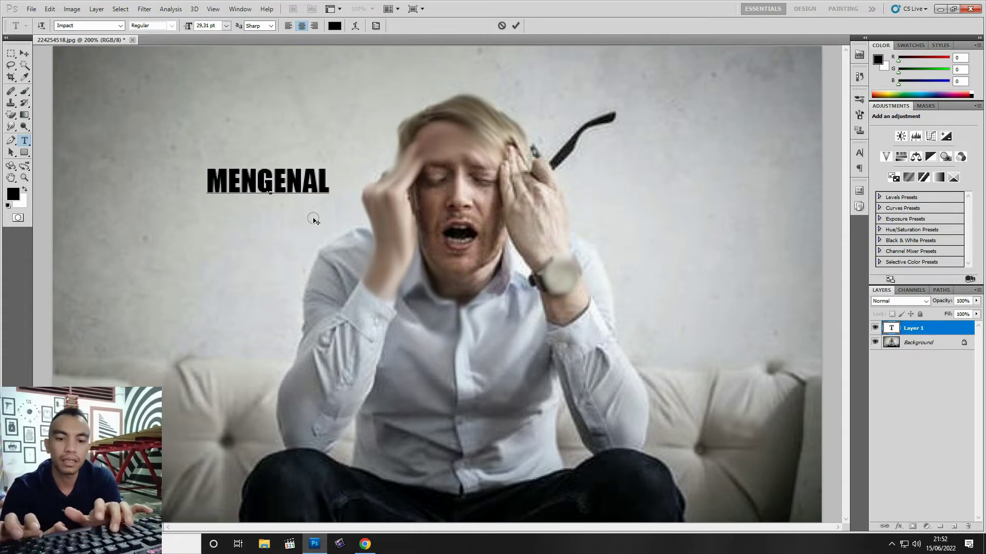
text( TOOL P)
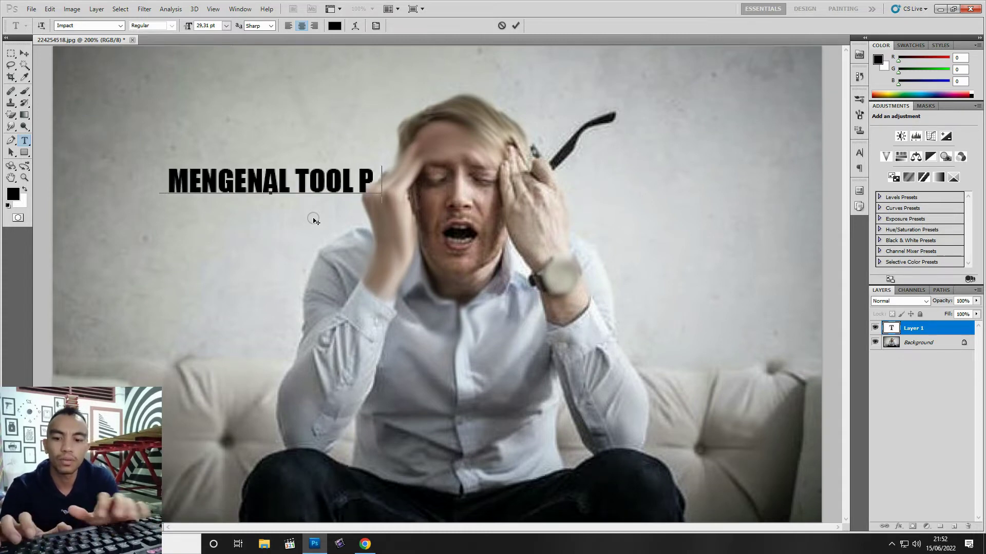
text(HOT)
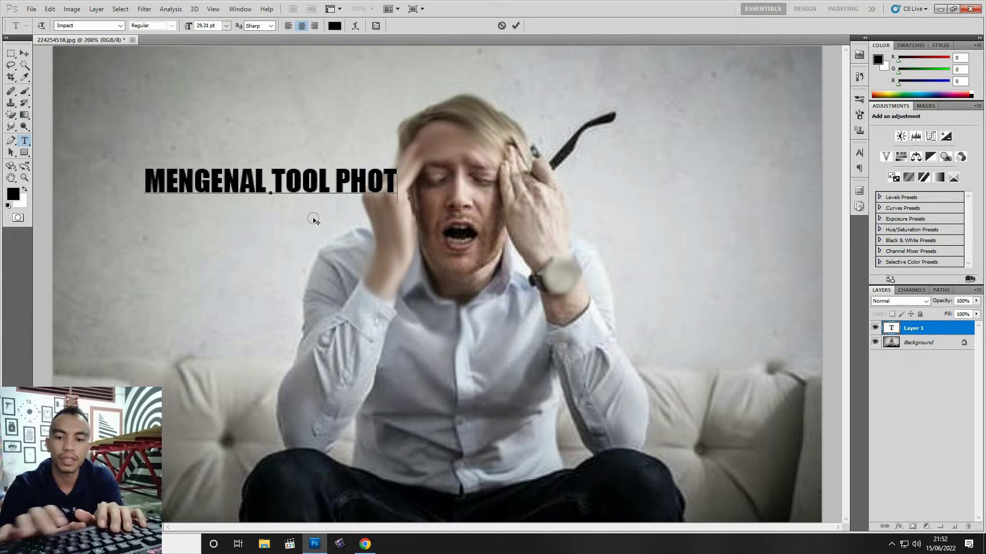
text(OSHOP)
click(25, 52)
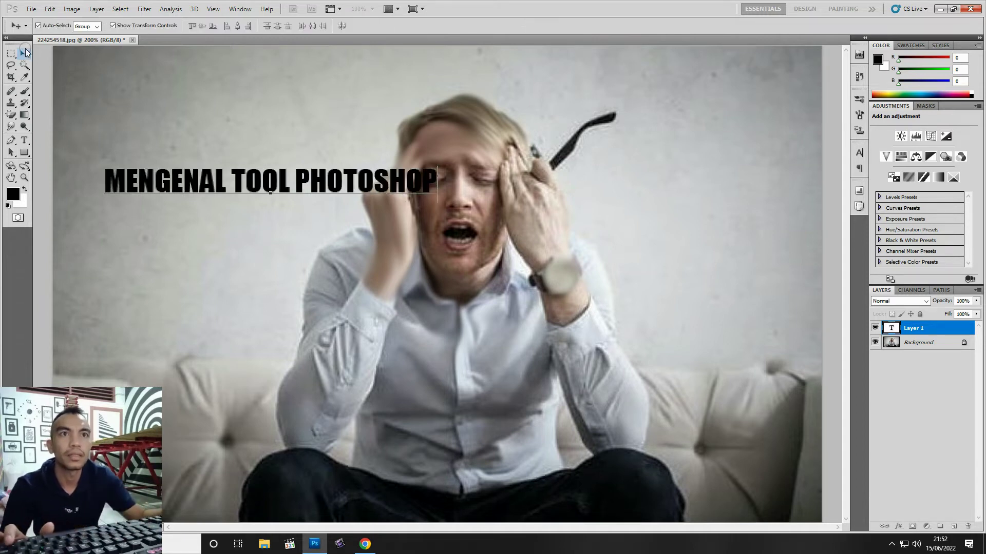
Move the title to the photo's lower middle and scale it up to about 150%
drag(258, 162, 320, 357)
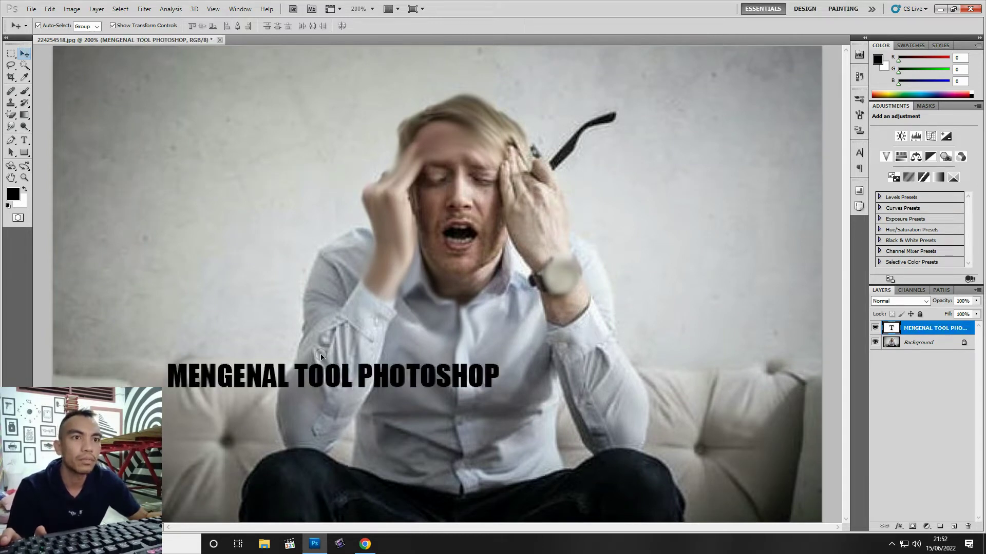
scroll(455, 361, down, 2)
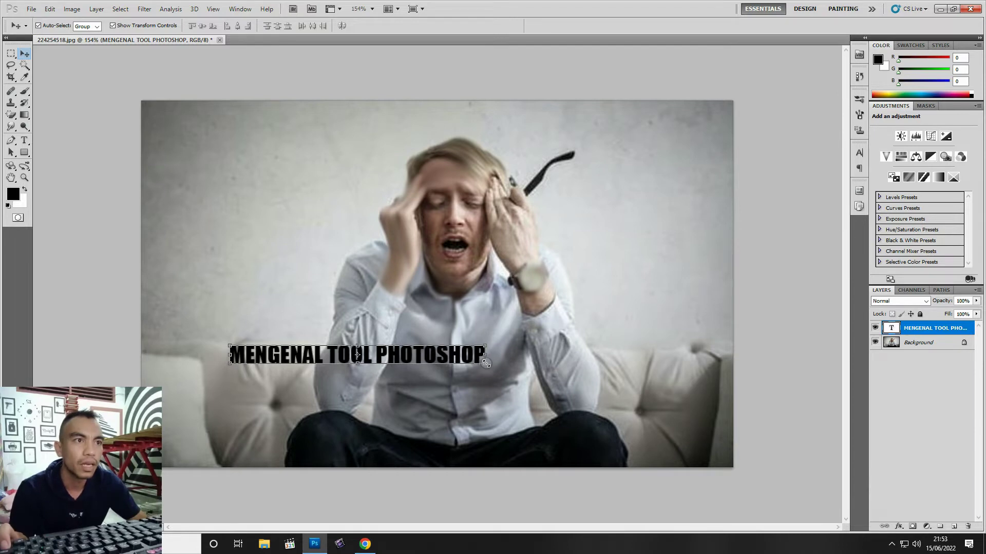
drag(486, 363, 536, 376)
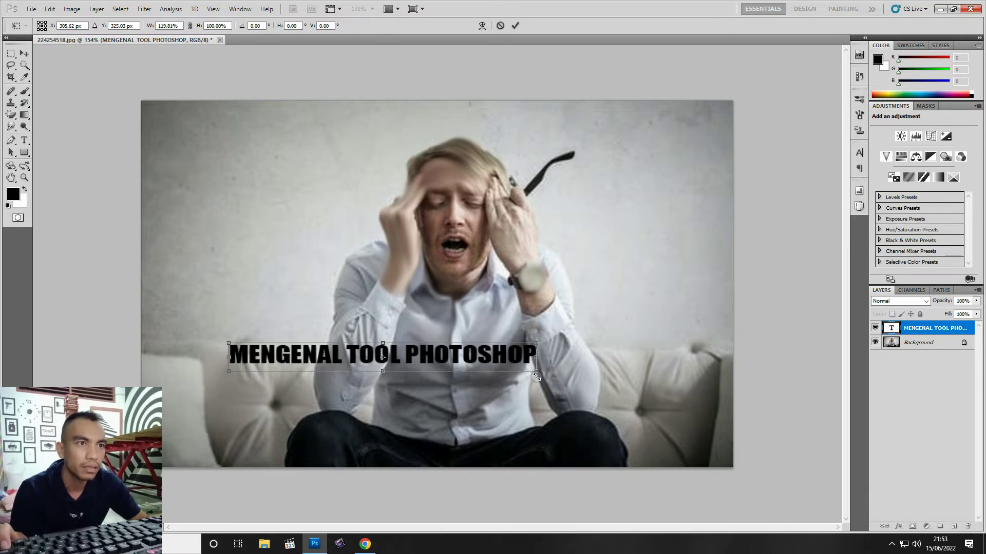
drag(536, 376, 676, 437)
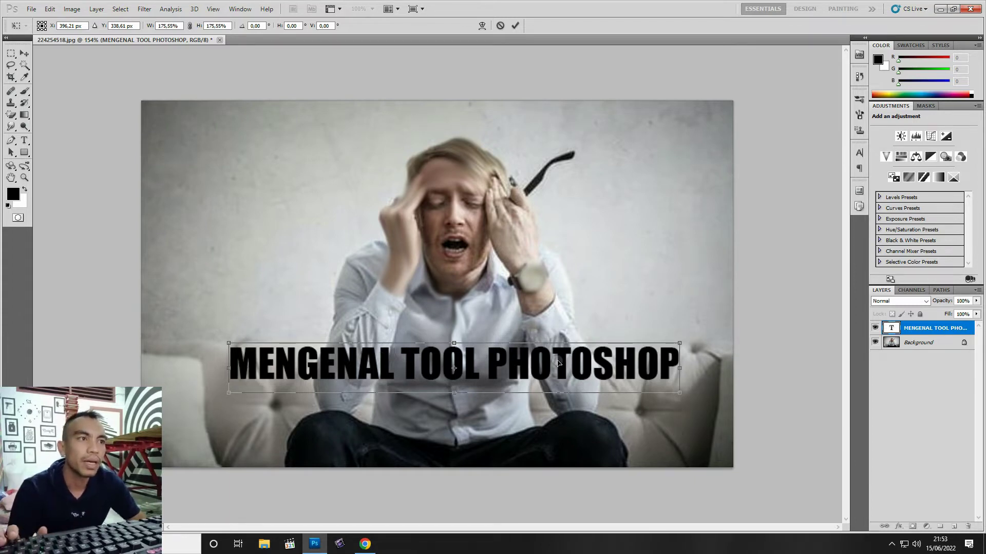
key(ctrl+z)
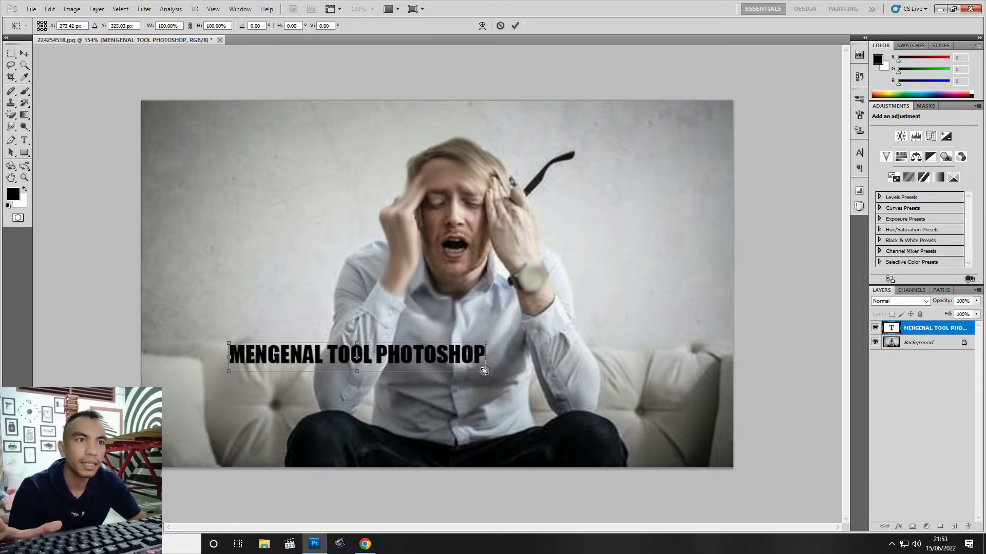
drag(486, 370, 719, 455)
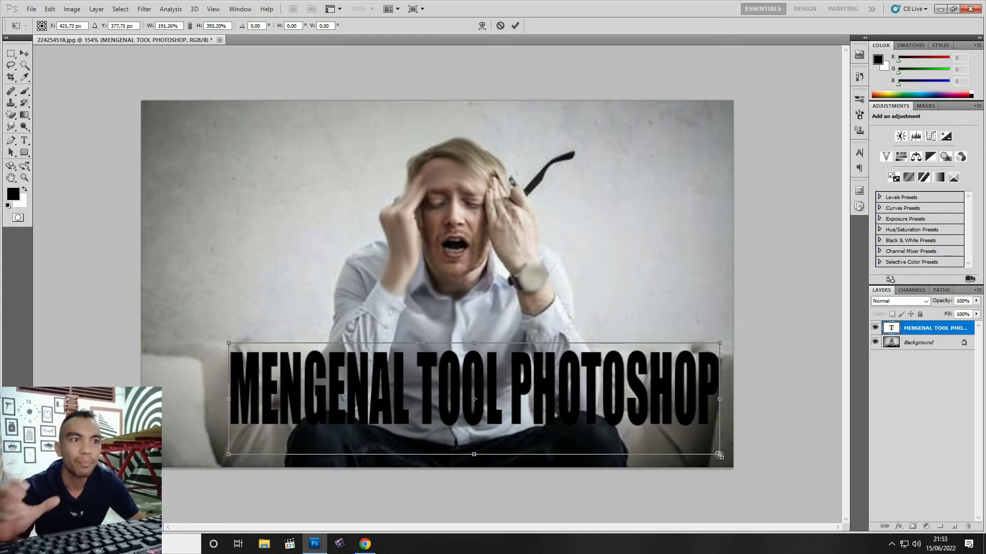
key(ctrl+z)
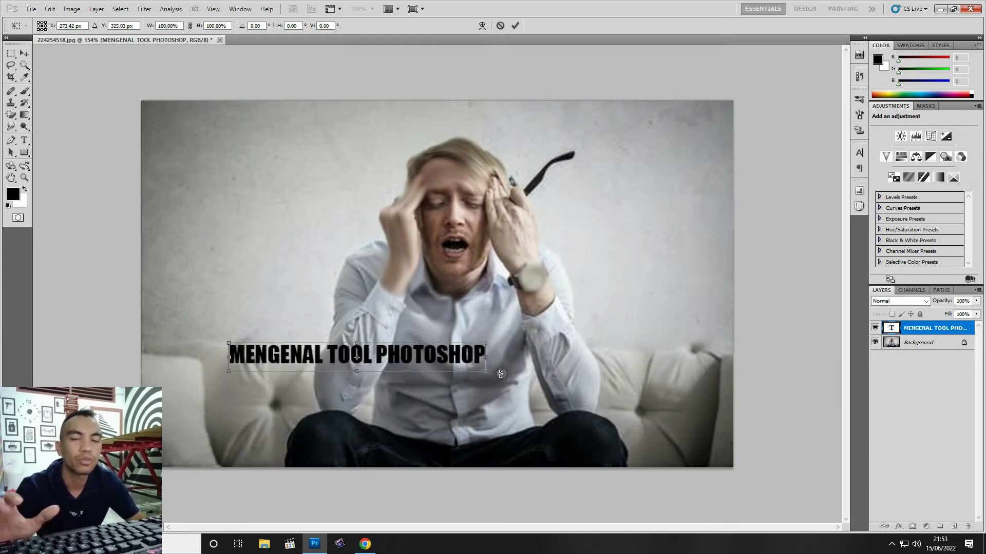
drag(485, 371, 650, 436)
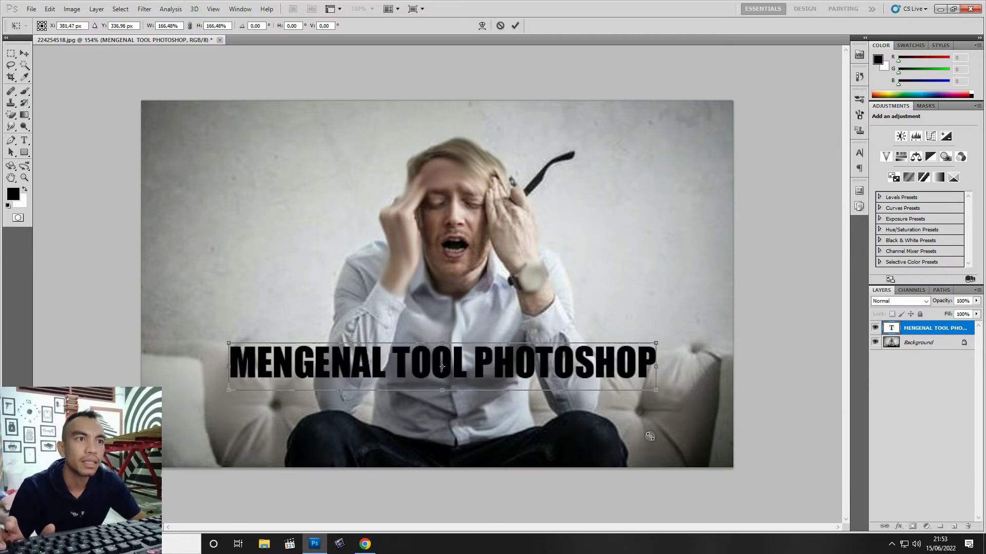
key(Return)
Remove the title text layer, leaving only the Background photo
key(ctrl+alt+z)
right_click(24, 140)
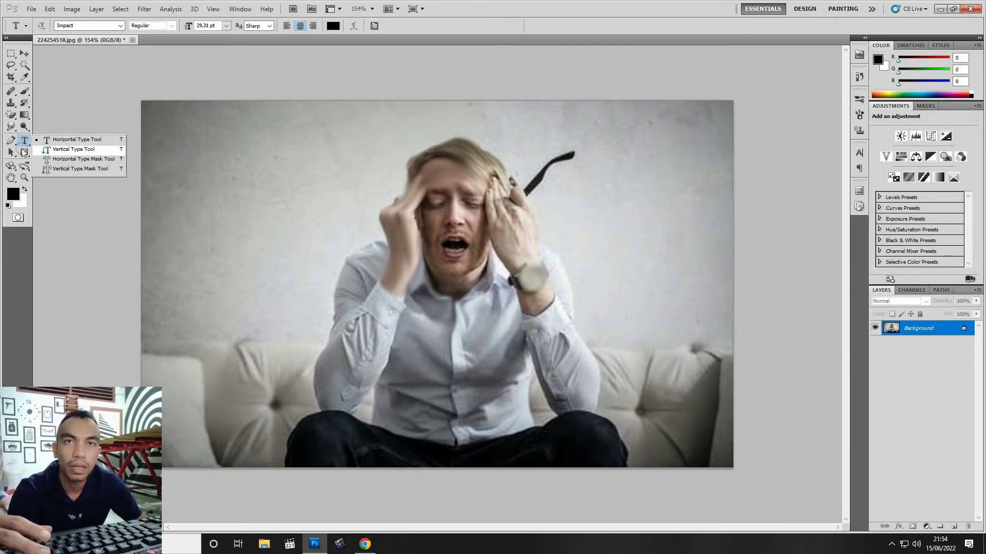
Draw three overlapping rectangles from the top-left corner over the man's face
drag(23, 153, 66, 157)
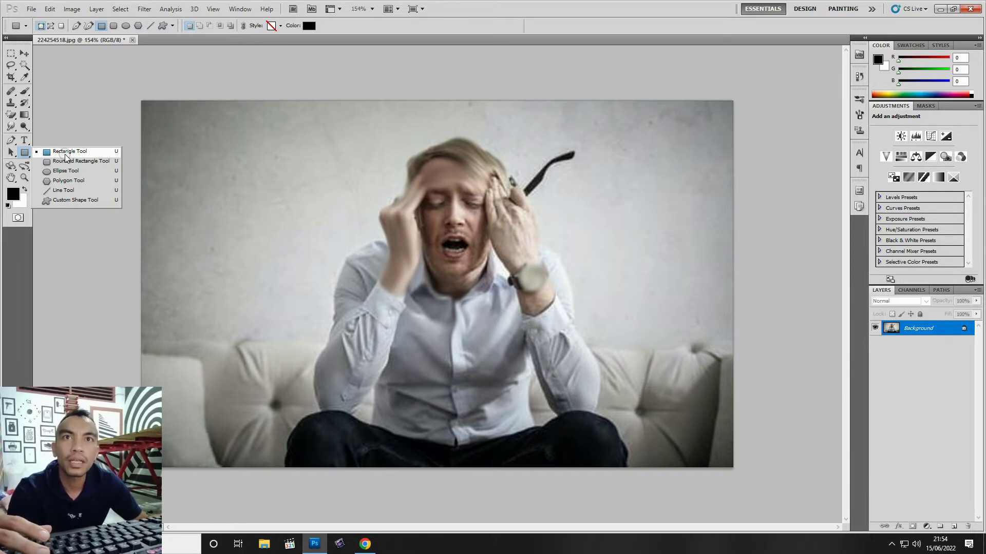
click(66, 155)
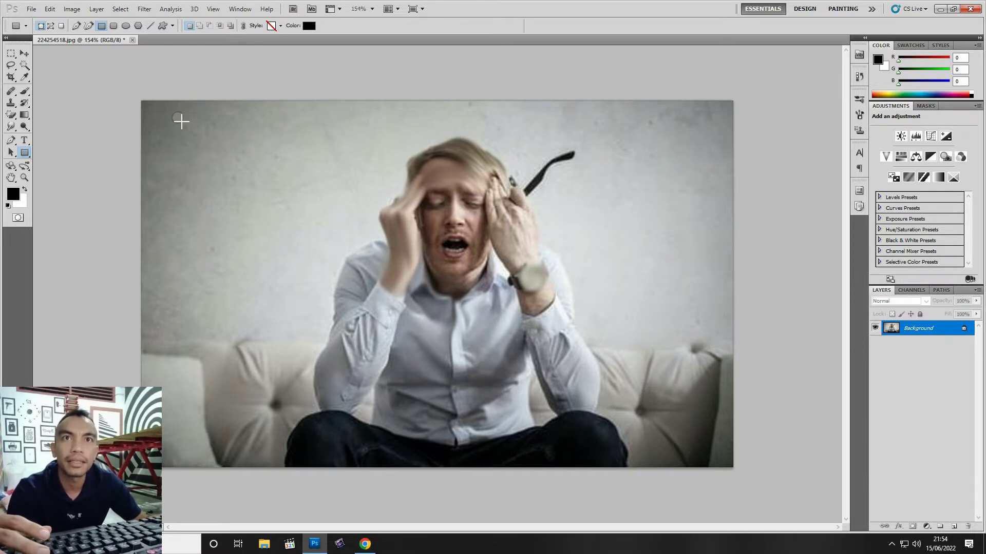
drag(164, 108, 314, 168)
drag(242, 131, 368, 214)
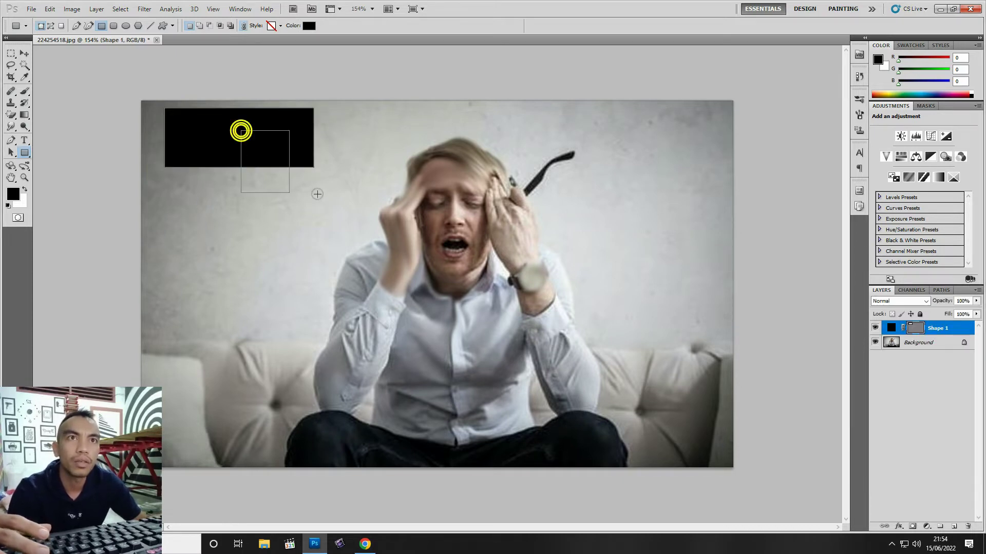
drag(338, 165, 446, 291)
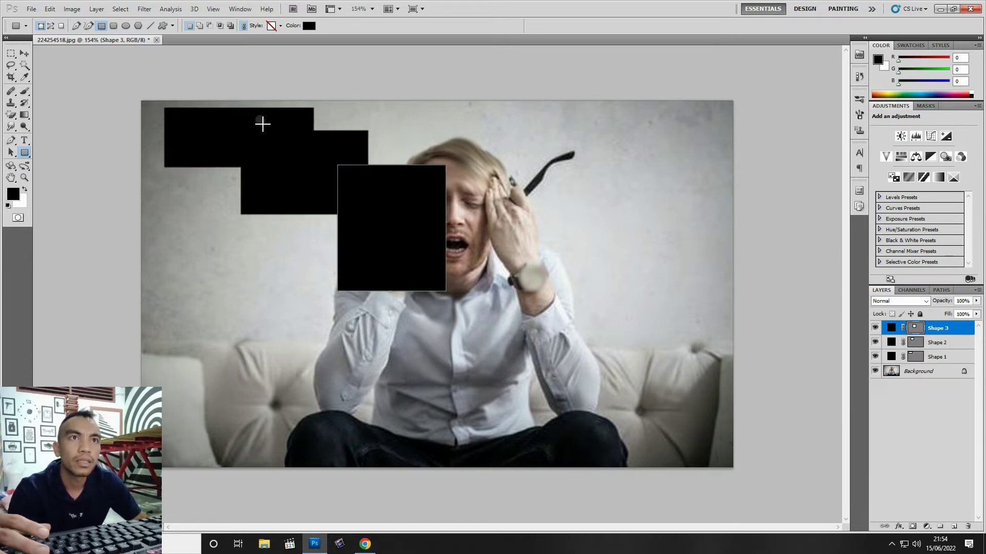
Set the foreground colour to red and draw a fourth rectangle on the left wall
click(13, 194)
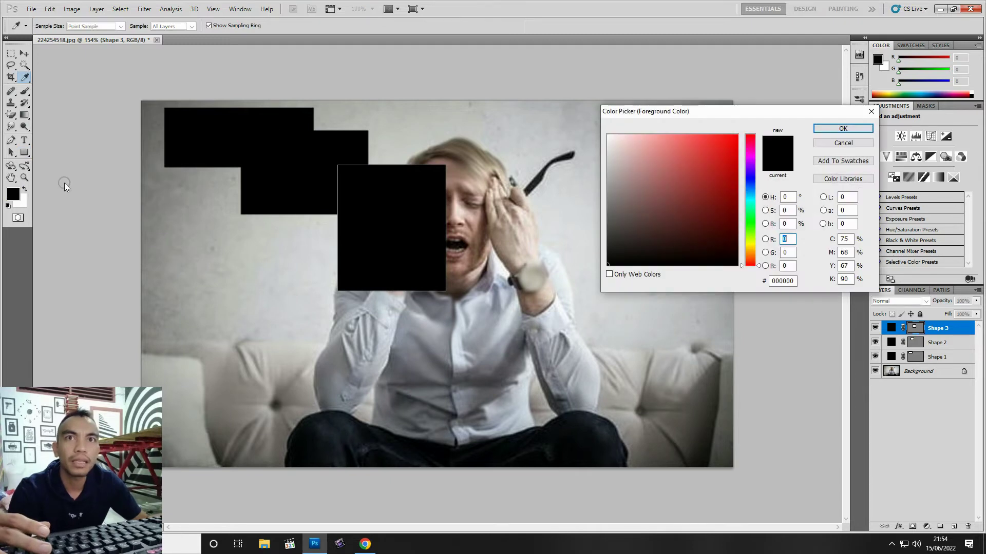
click(721, 148)
click(843, 128)
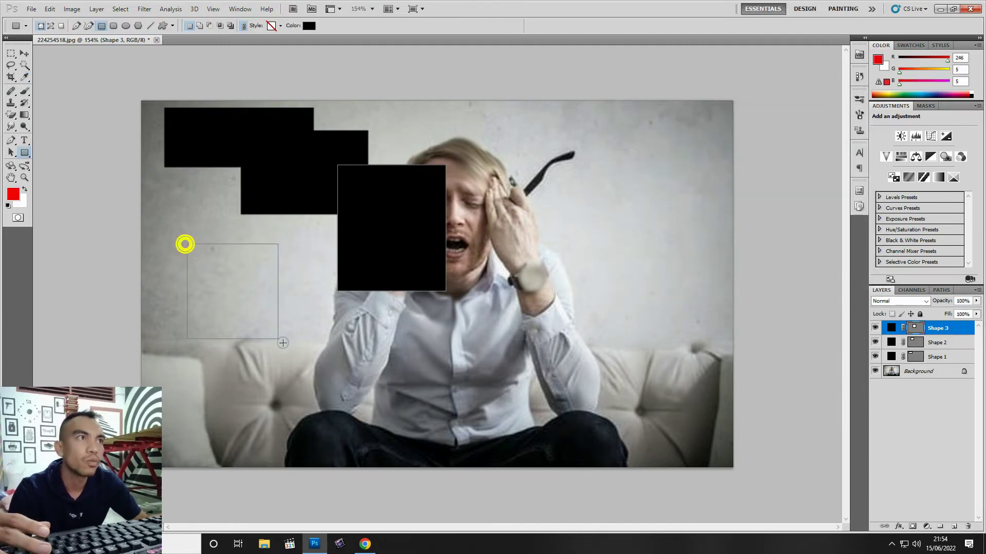
drag(185, 244, 286, 340)
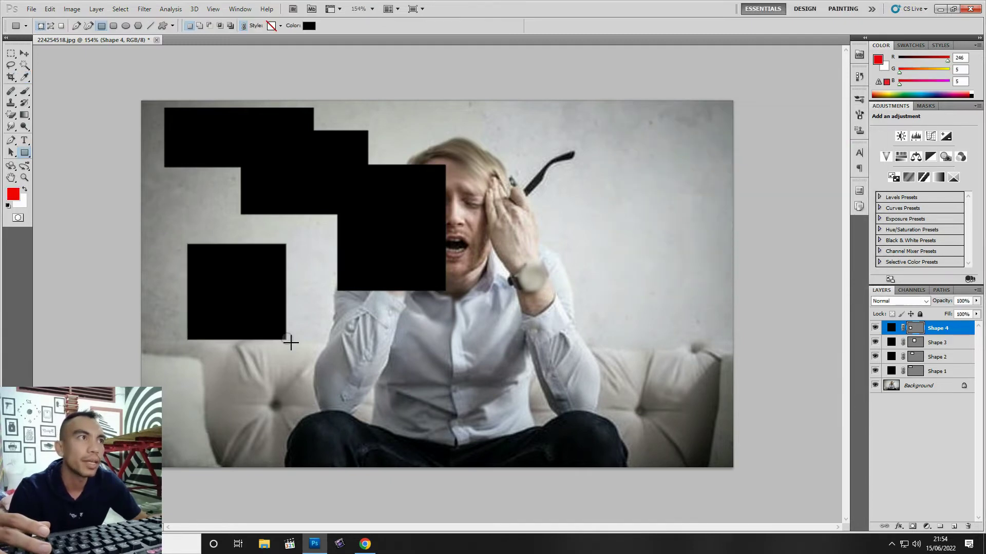
right_click(25, 153)
click(47, 154)
click(15, 196)
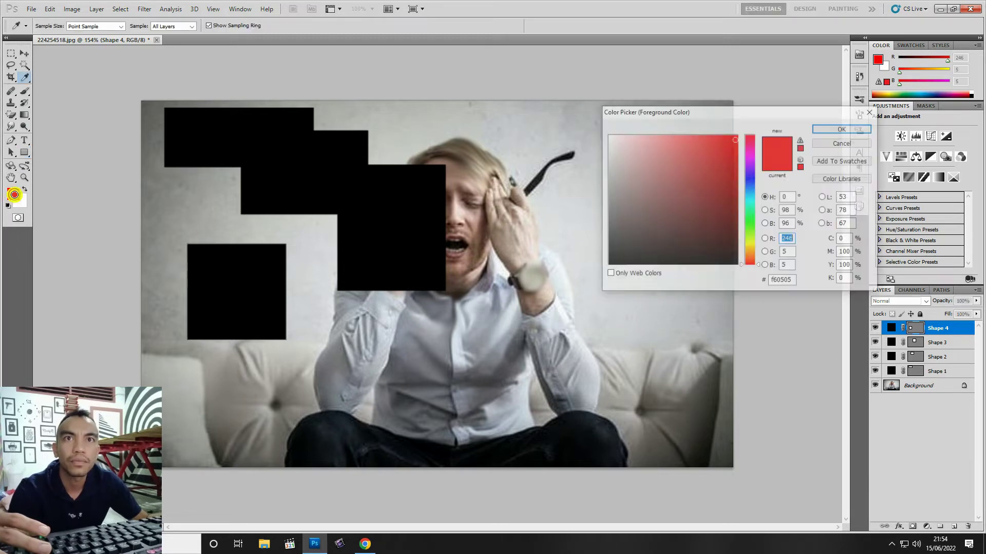
click(734, 143)
click(842, 129)
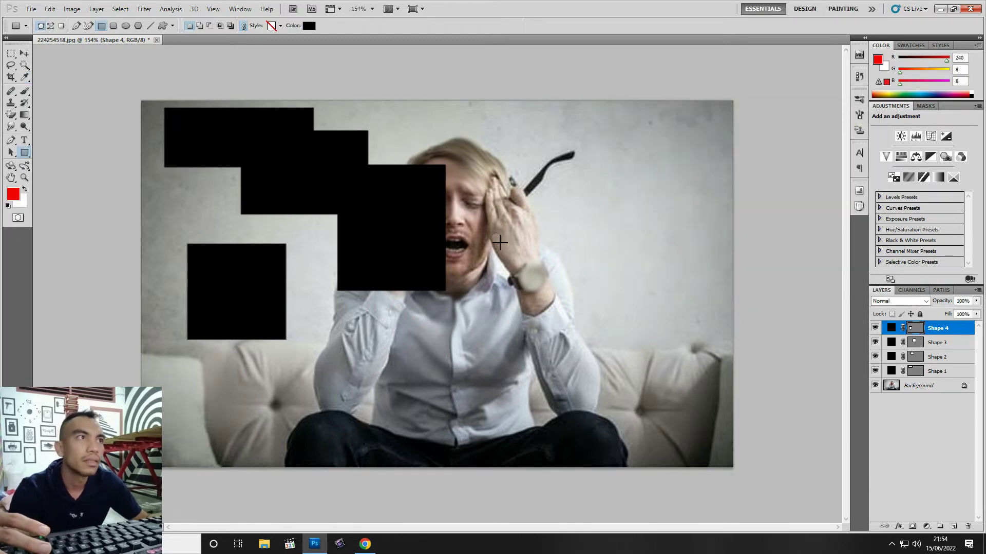
Draw a large red rectangle lower left, then three more red rectangles toward the upper right
drag(244, 279, 362, 412)
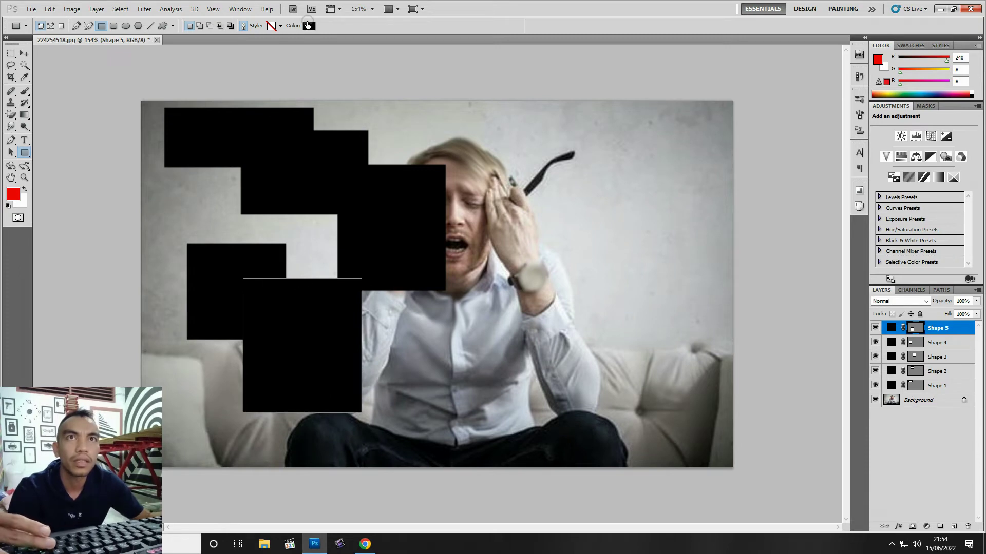
click(309, 27)
click(718, 137)
click(843, 128)
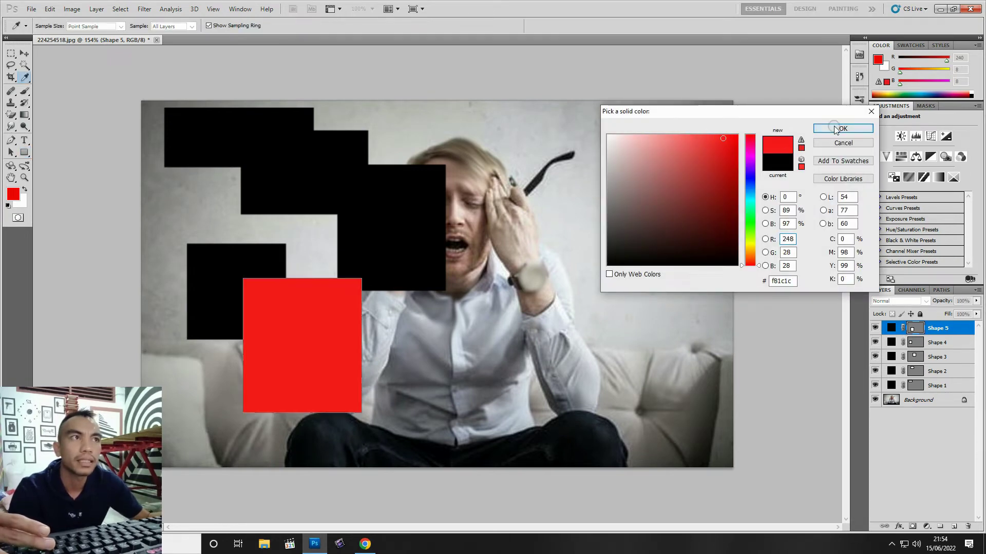
drag(502, 158, 554, 231)
drag(578, 144, 637, 234)
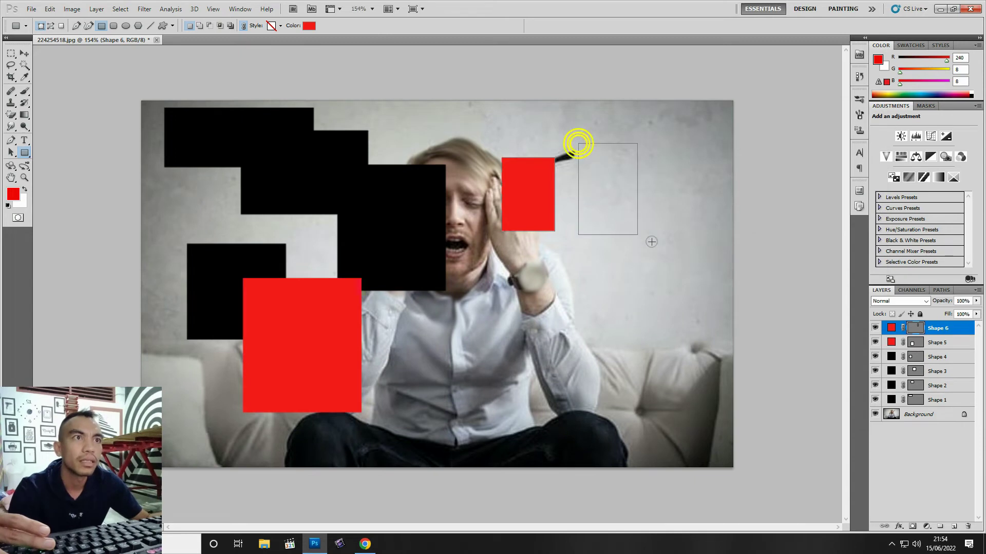
drag(648, 123, 685, 211)
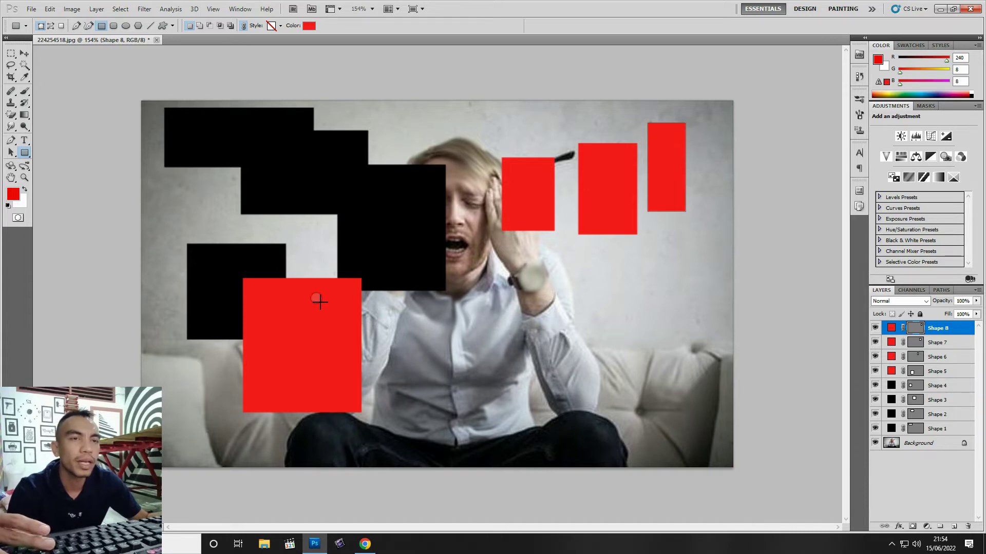
Recolour Shape 7's fill to purple
double_click(891, 341)
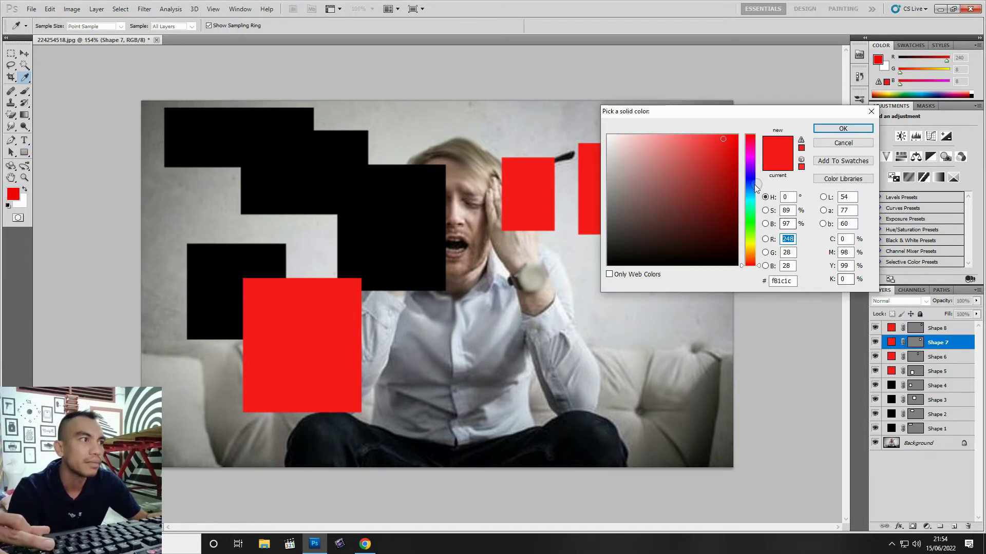
click(750, 179)
click(725, 140)
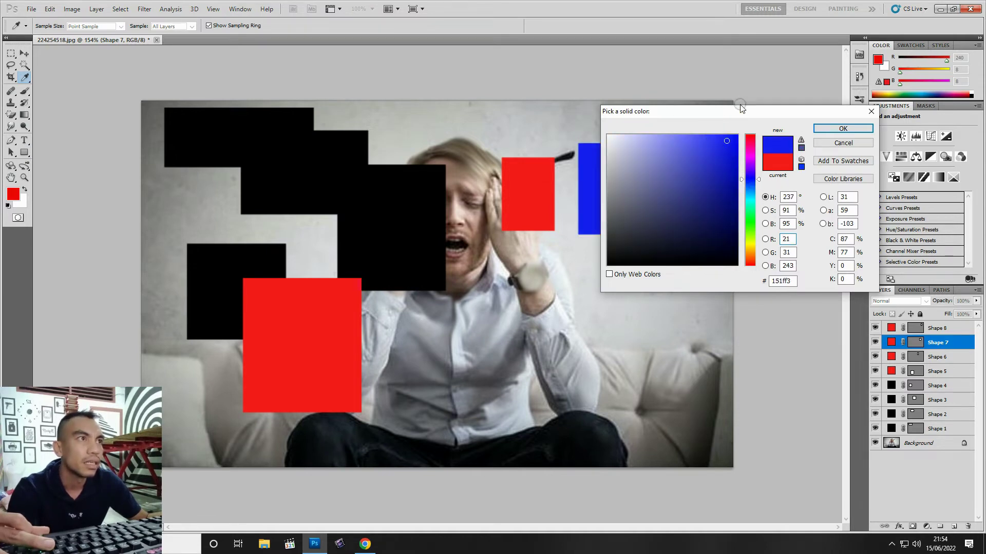
drag(739, 111, 640, 252)
click(652, 304)
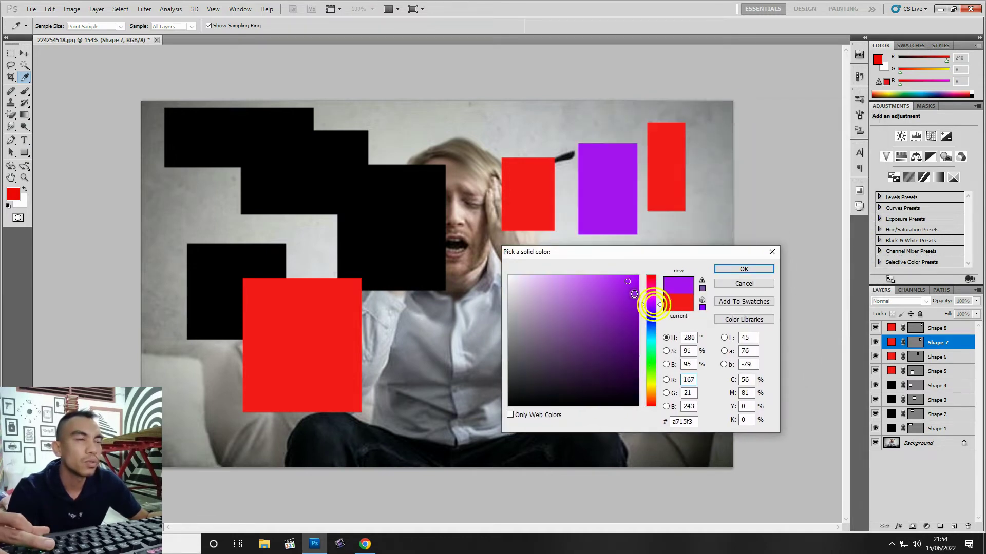
click(637, 283)
click(620, 287)
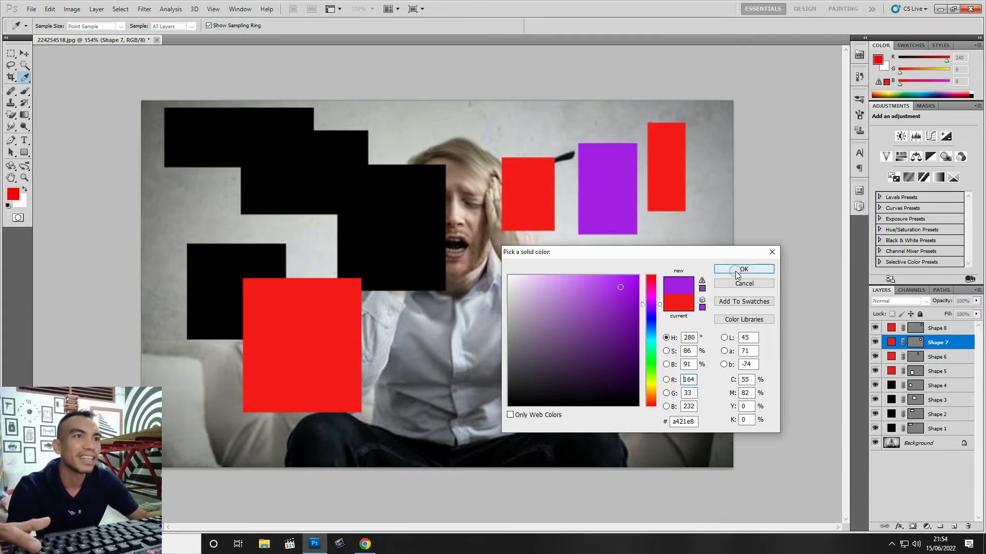
click(738, 271)
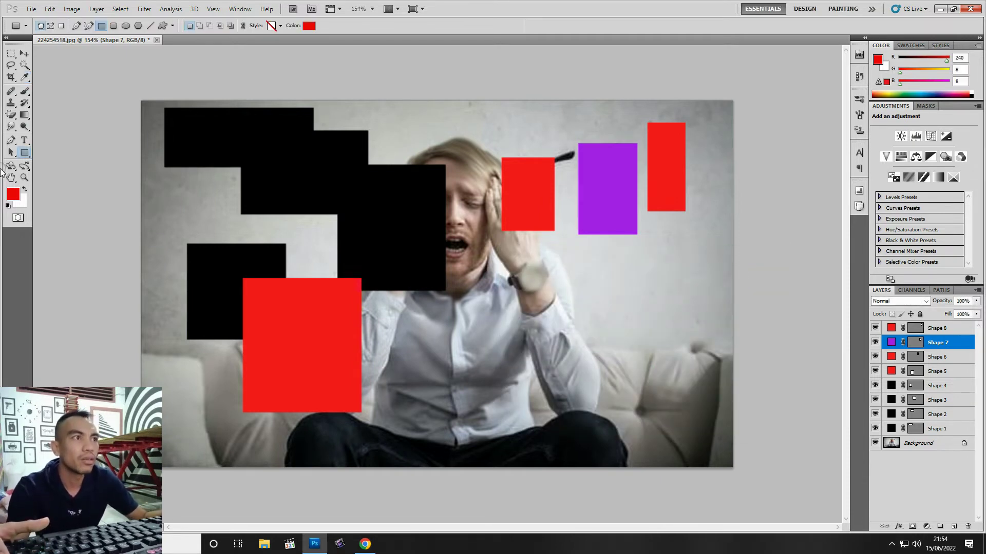
Draw two overlapping red rounded rectangles over the man's chest
right_click(25, 157)
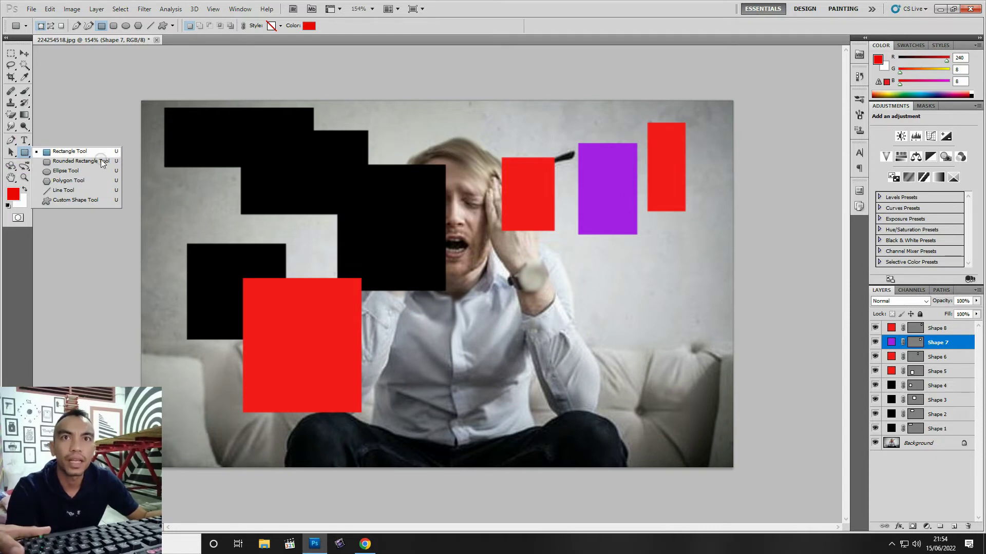
click(58, 163)
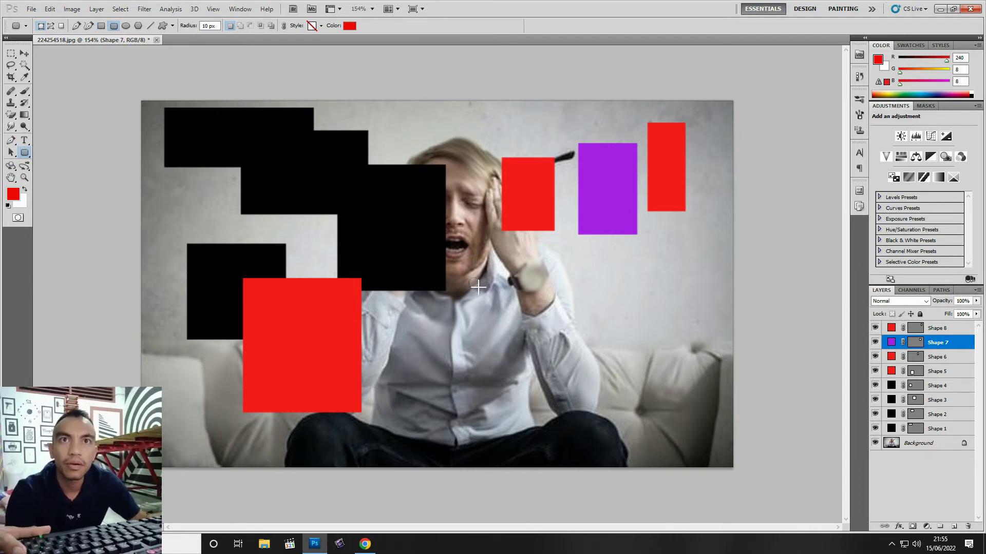
drag(475, 280, 598, 394)
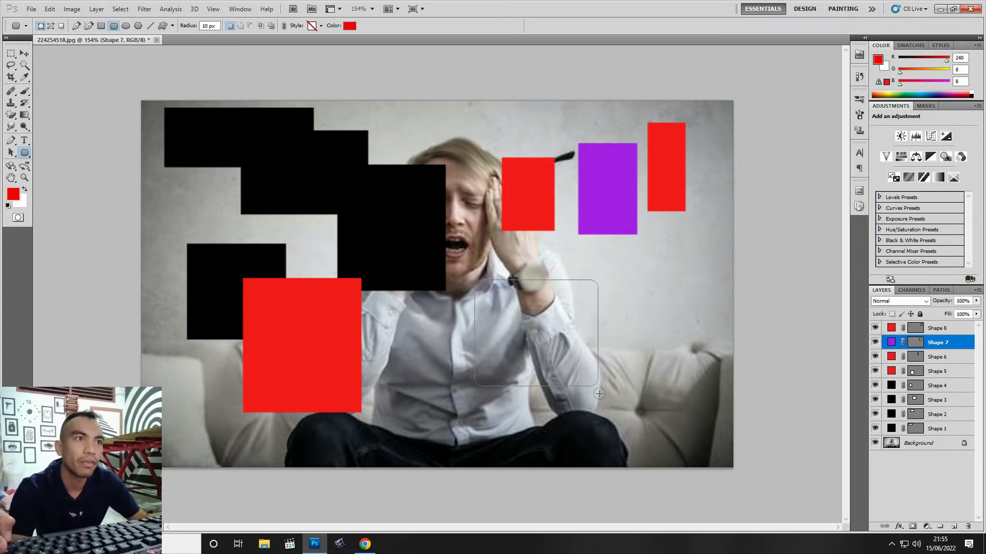
drag(558, 247, 636, 335)
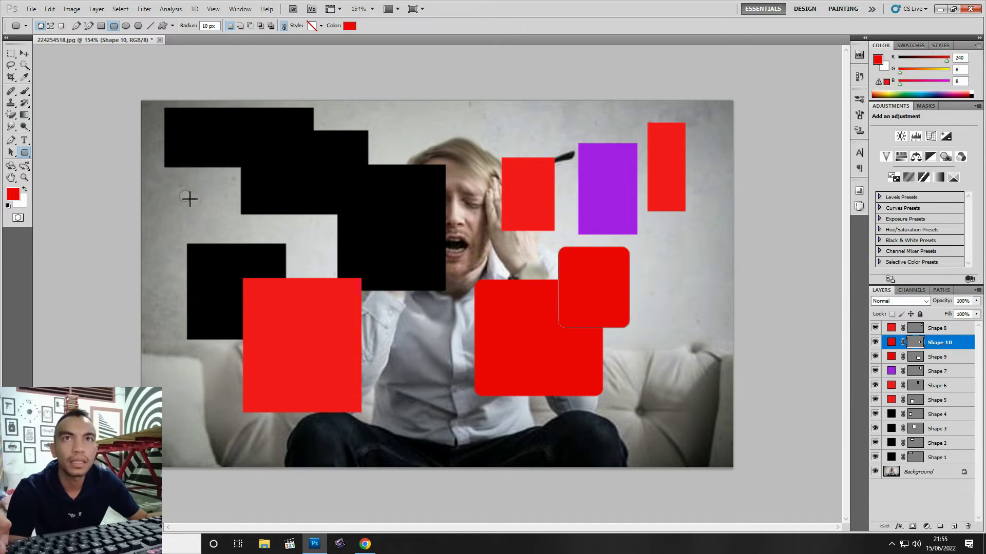
Draw three red ellipses over the man's torso, his head and the photo's left side
right_click(24, 154)
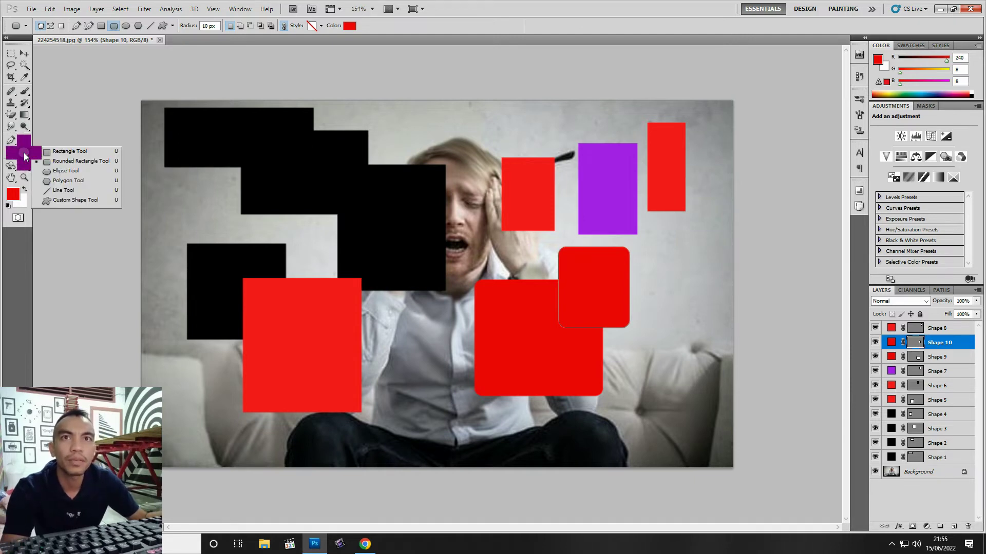
click(90, 171)
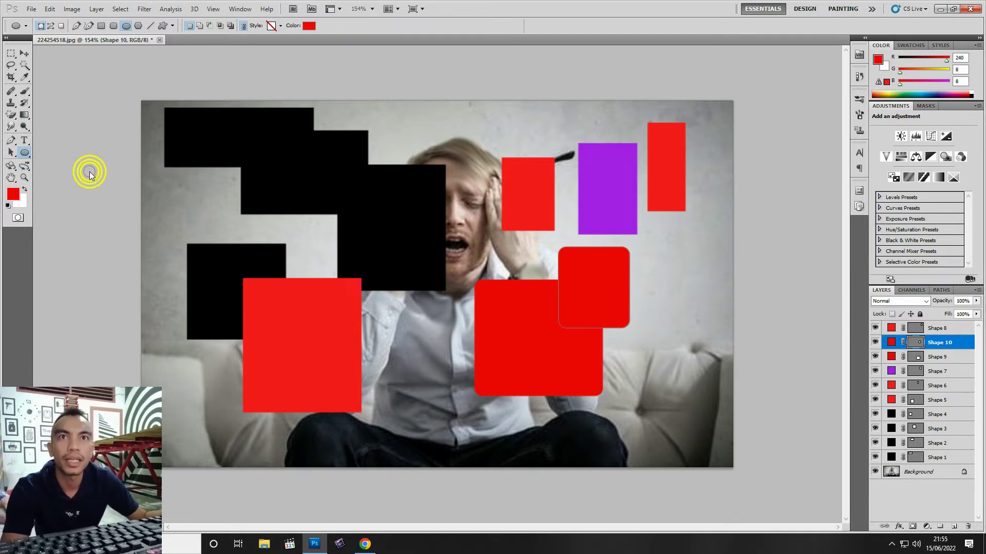
drag(369, 226, 667, 394)
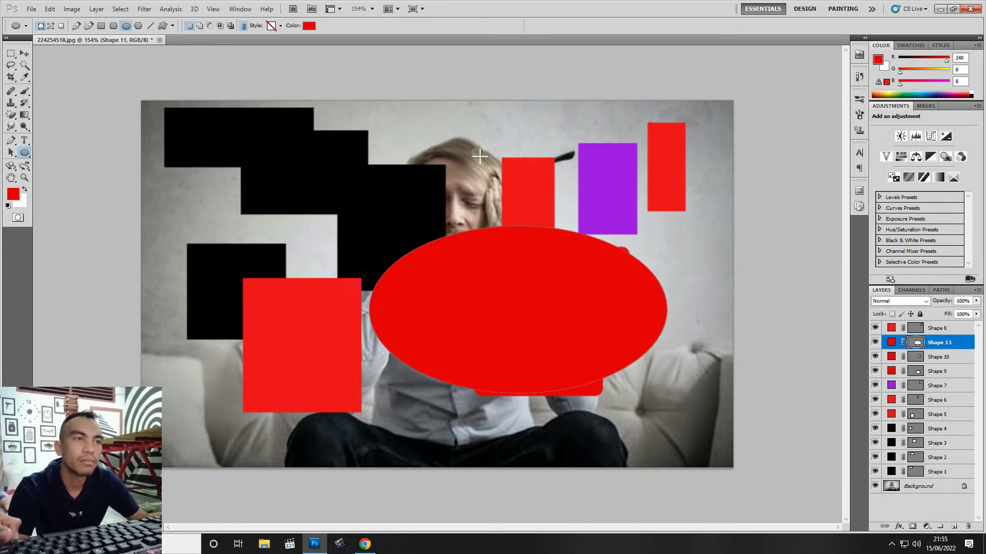
drag(421, 118, 560, 187)
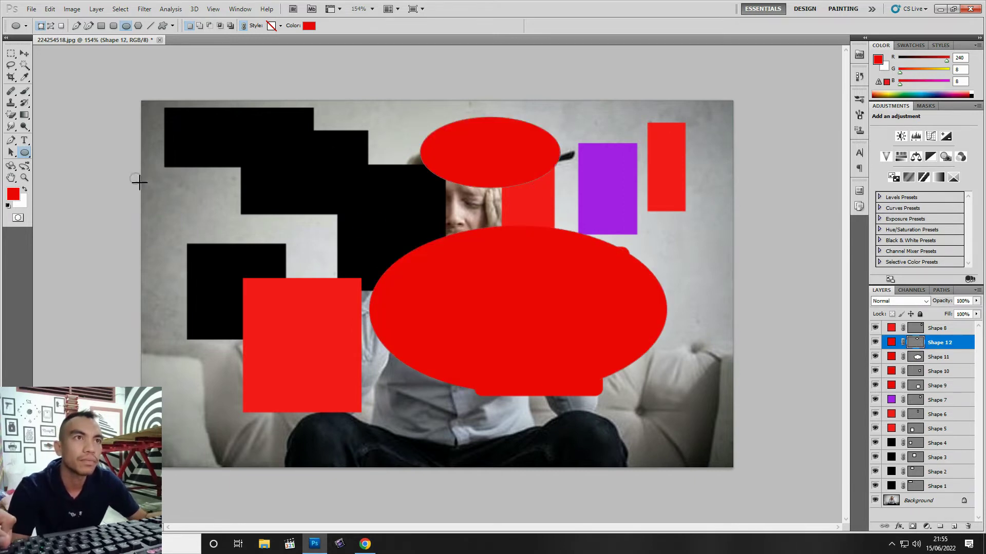
drag(158, 189, 307, 282)
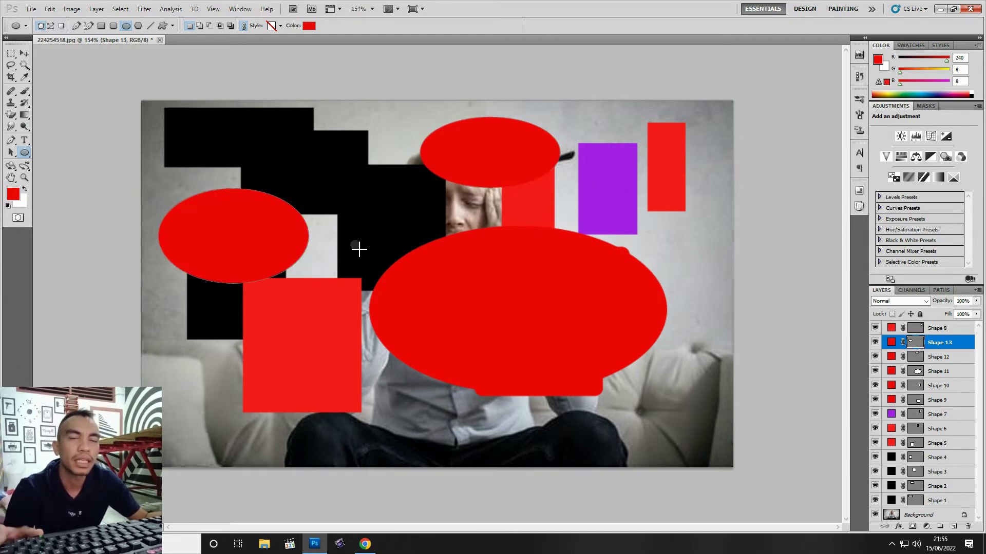
Add a large black circle to the black shape layer, plus several small black circles near the bottom
ctrl+click(363, 270)
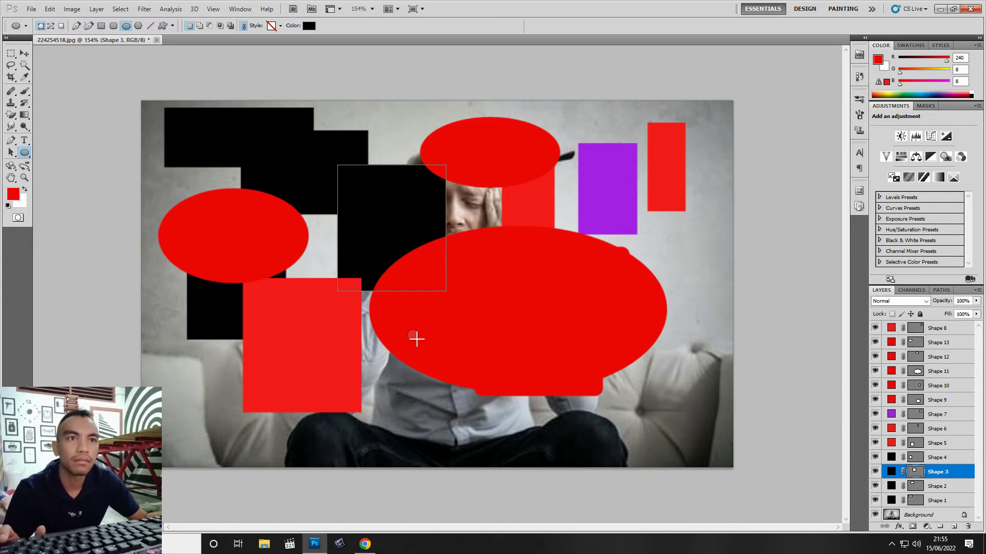
drag(399, 125, 588, 276)
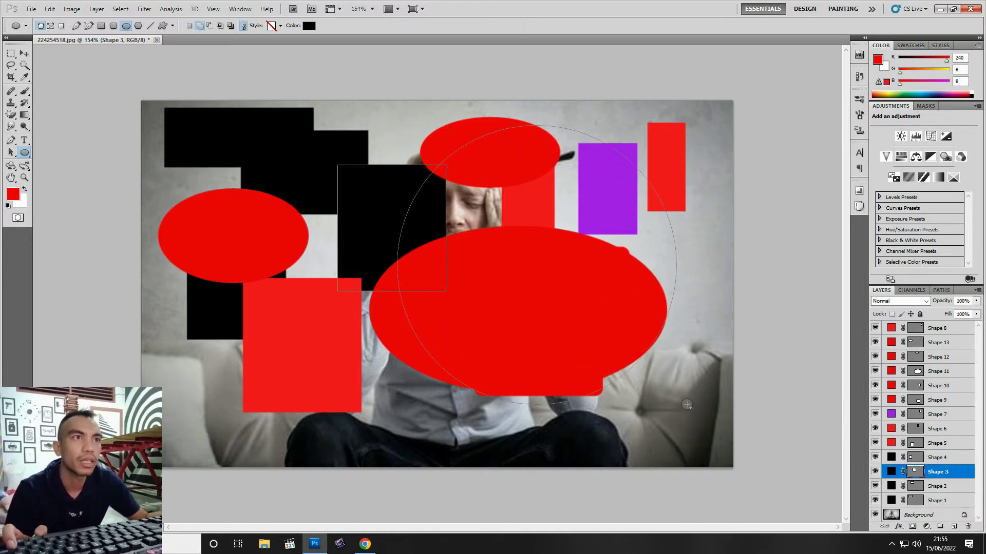
drag(588, 276, 691, 408)
drag(660, 374, 716, 454)
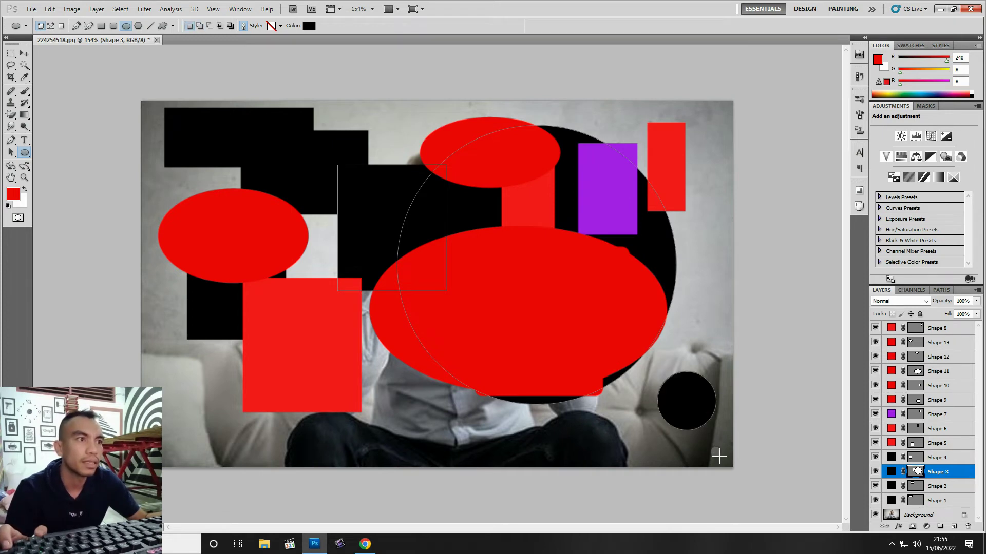
mouse_move(402, 388)
mouse_down()
mouse_move(457, 438)
mouse_move(552, 445)
mouse_up()
drag(589, 404, 642, 456)
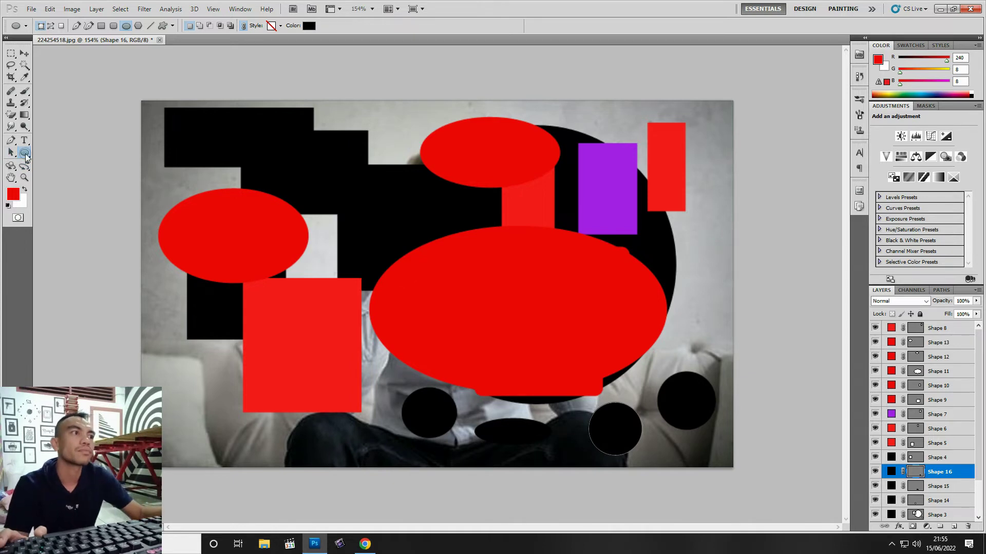
right_click(26, 155)
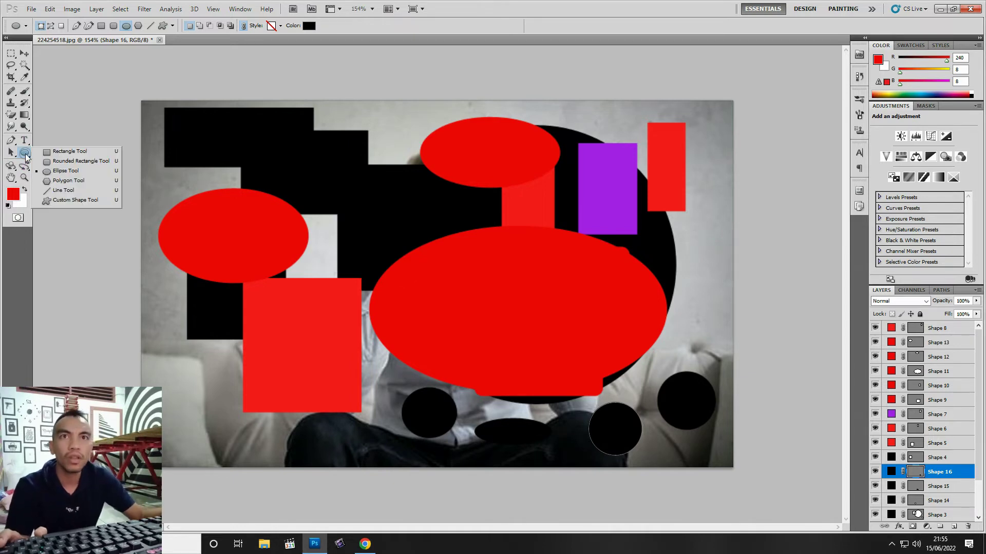
click(78, 184)
Delete all shape layers, Shape 1 to Shape 8, and duplicate the Background layer
click(936, 331)
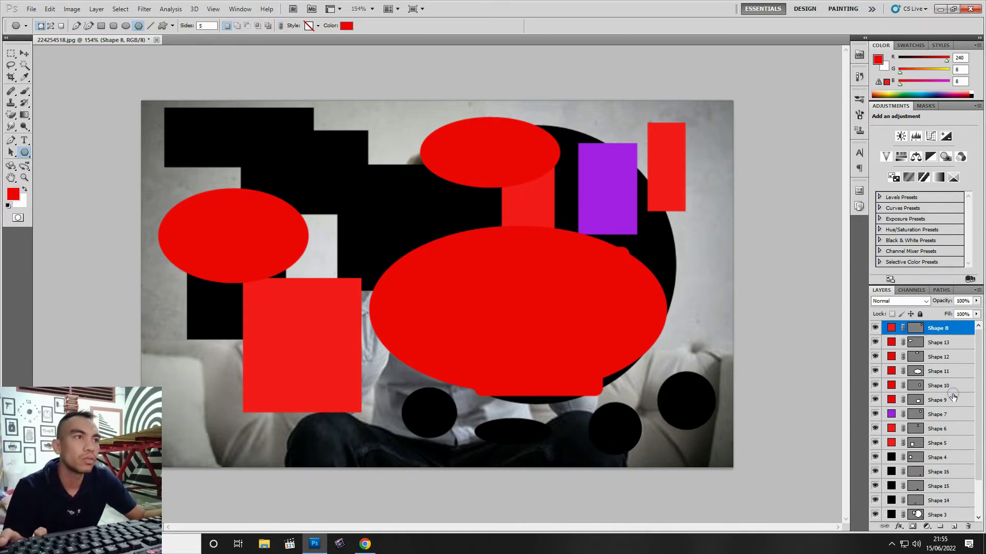
drag(979, 360, 982, 466)
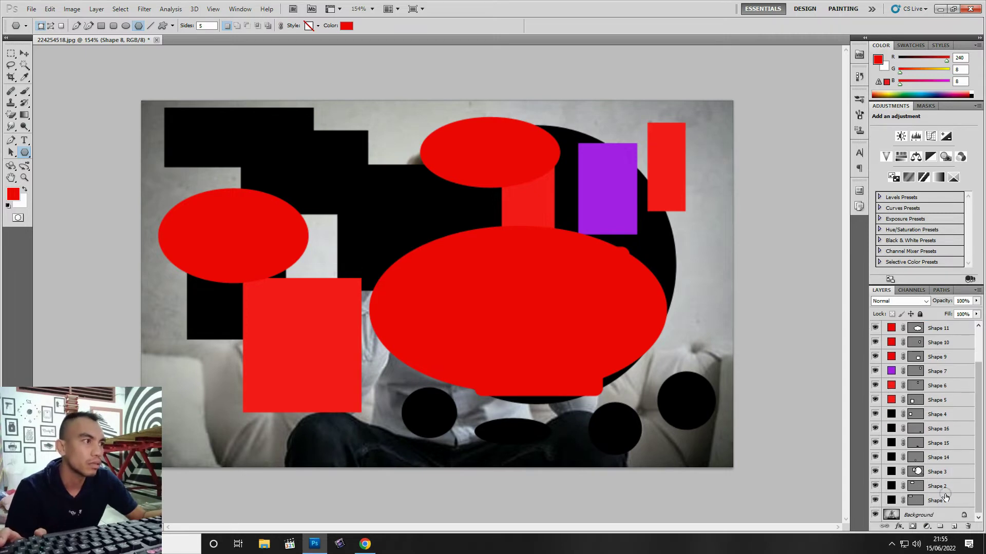
shift+click(943, 500)
key(Delete)
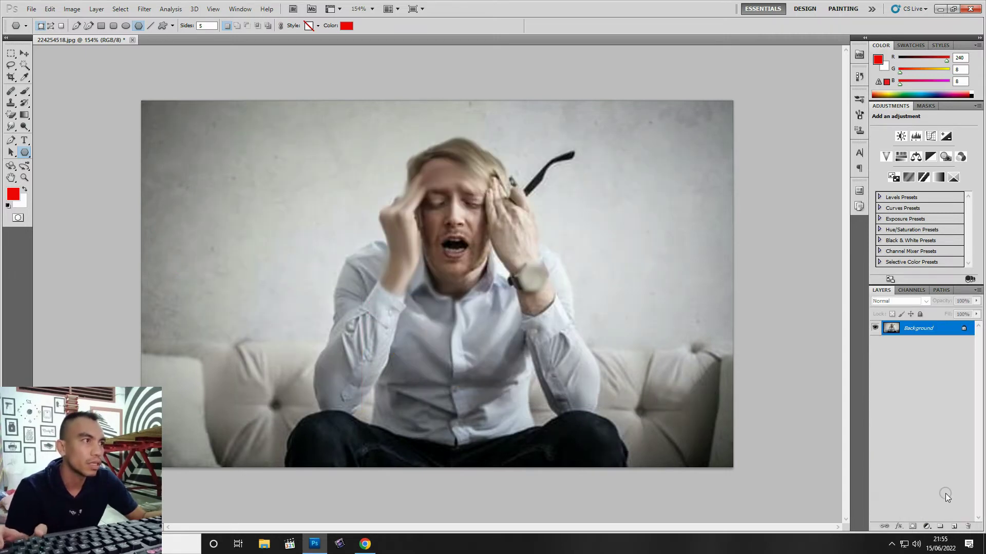
key(ctrl+j)
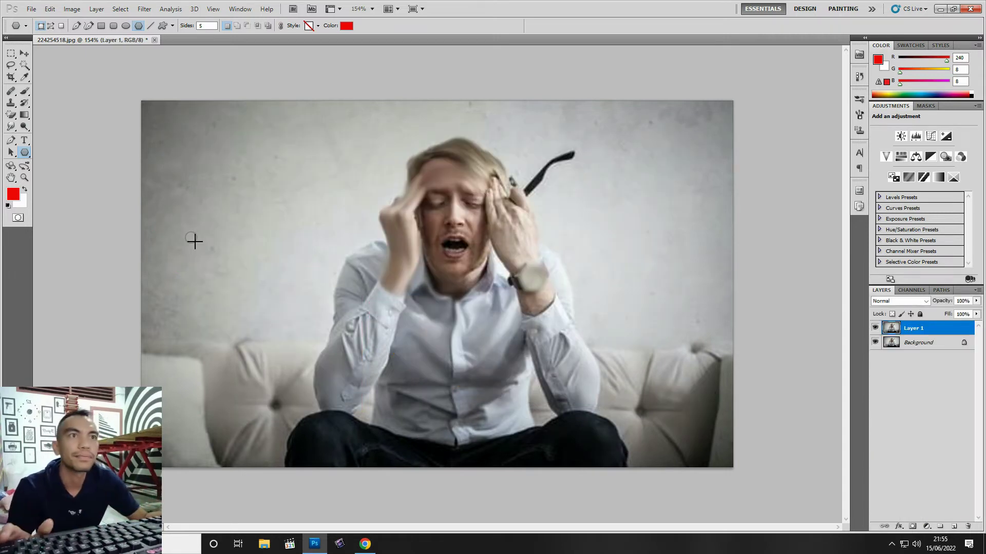
Draw a red pentagon and move it down onto the photo's left side
right_click(24, 152)
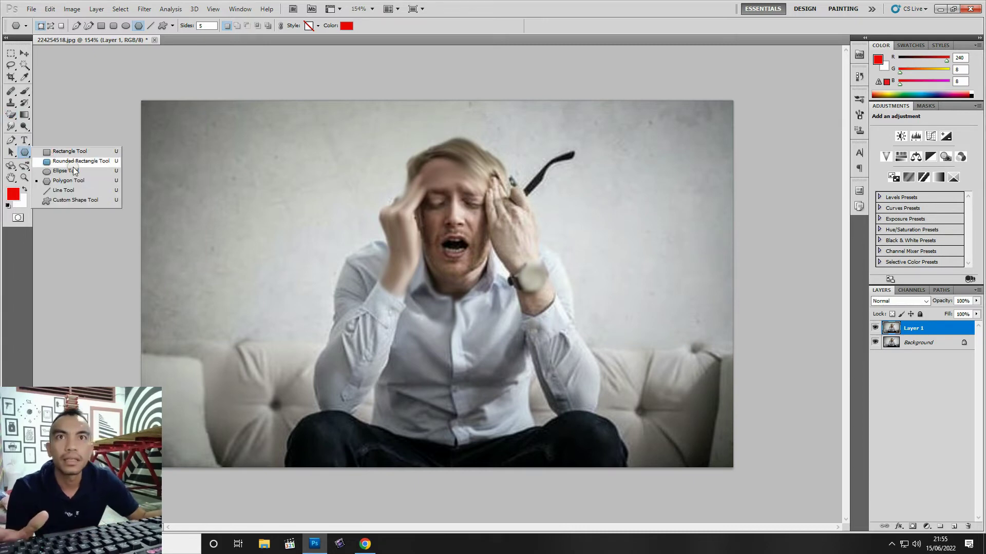
click(78, 180)
drag(245, 129, 303, 198)
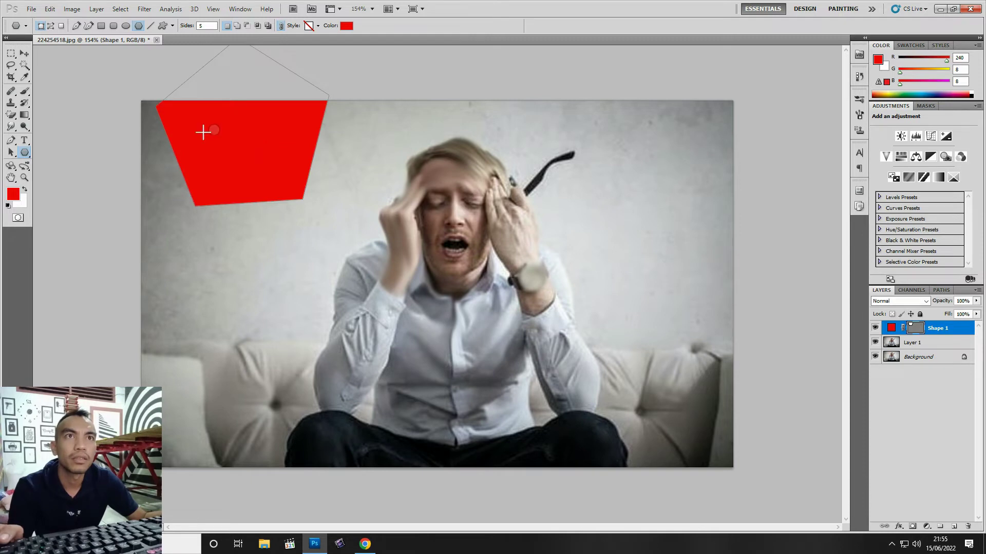
key(v)
mouse_move(238, 146)
mouse_down()
mouse_move(293, 291)
mouse_move(271, 269)
mouse_up()
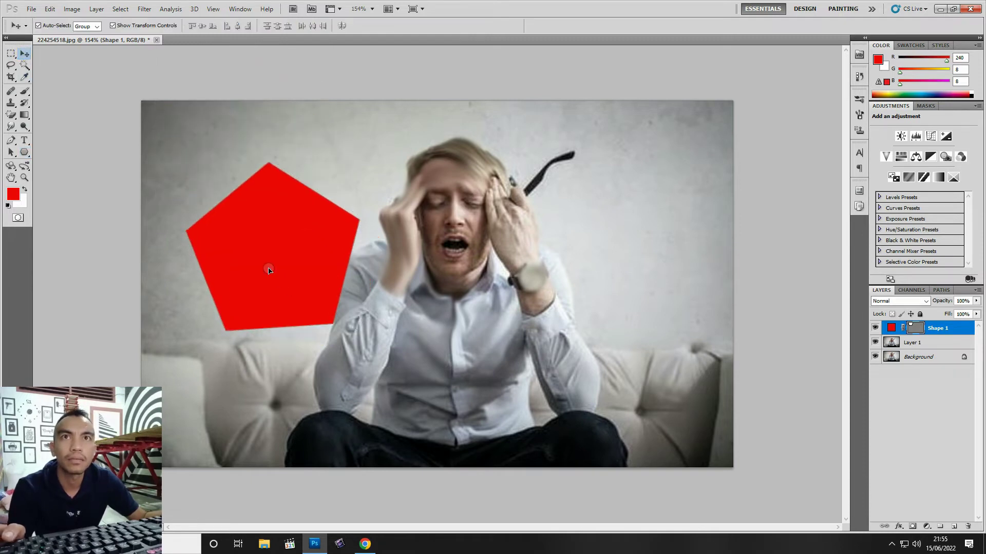
click(23, 153)
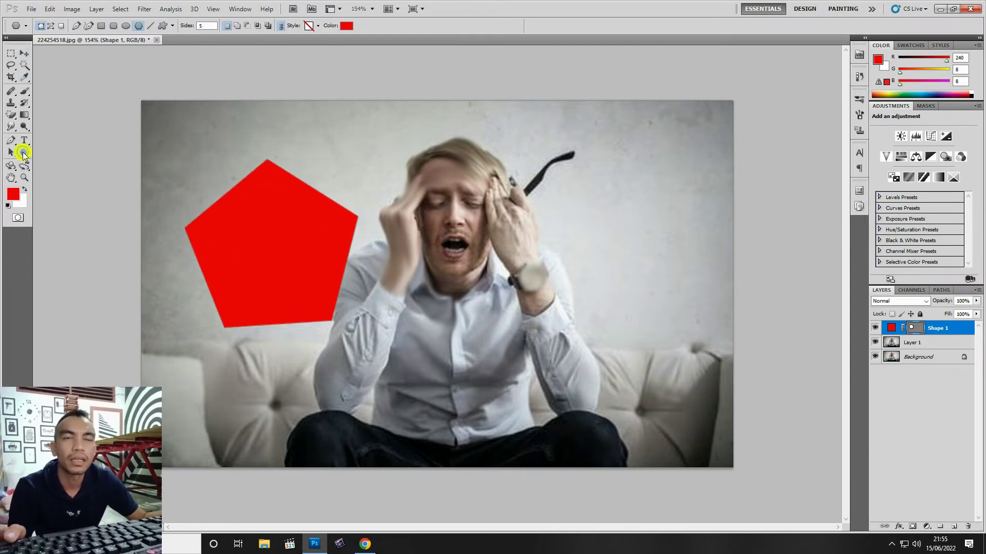
Draw a red 8-sided polygon at the top and a 12-sided one over the man's head
double_click(206, 26)
text(8)
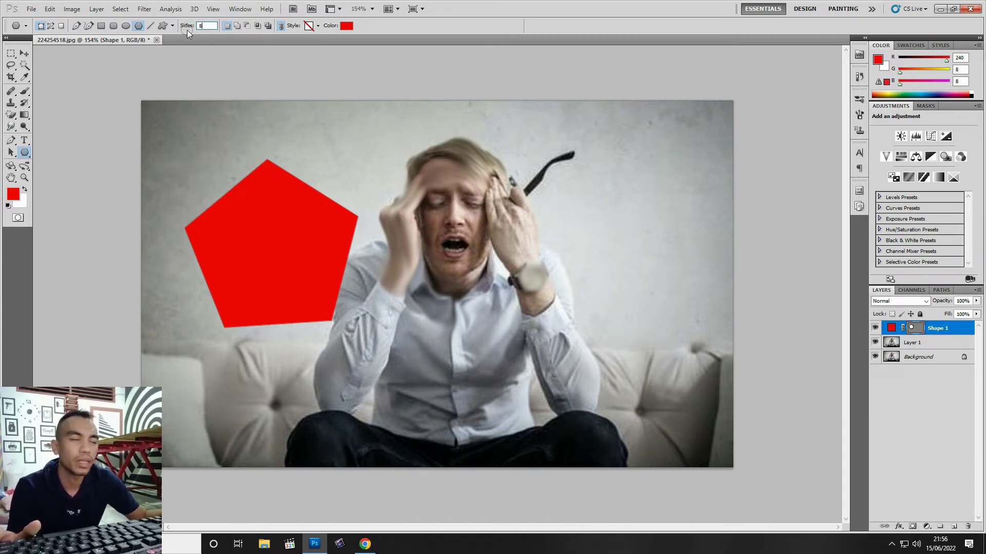
drag(356, 140, 380, 169)
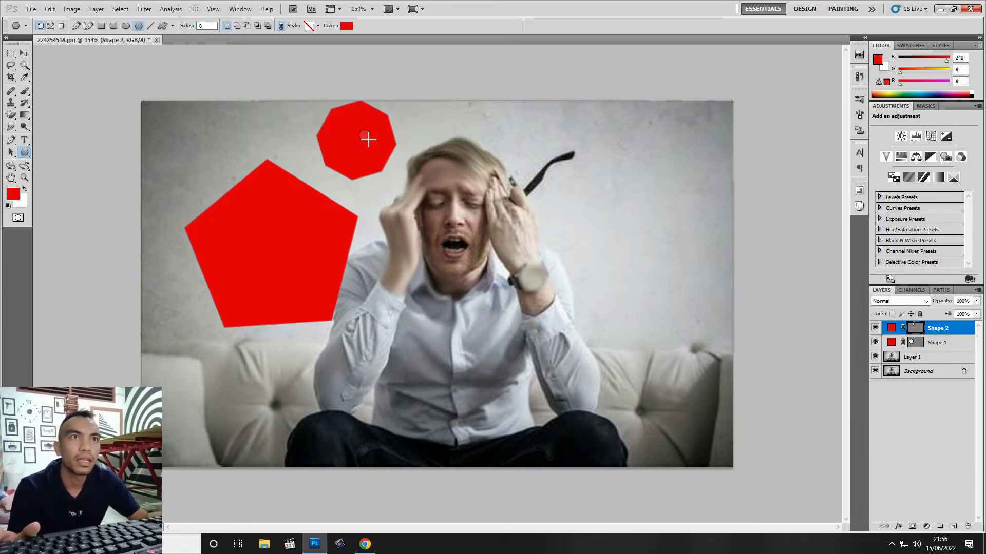
double_click(208, 27)
text(12)
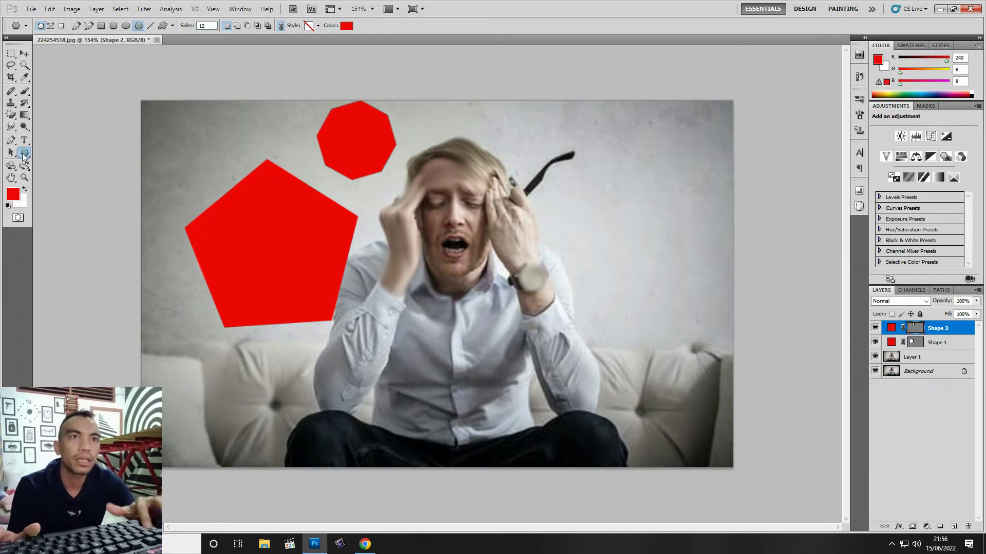
drag(472, 150, 500, 157)
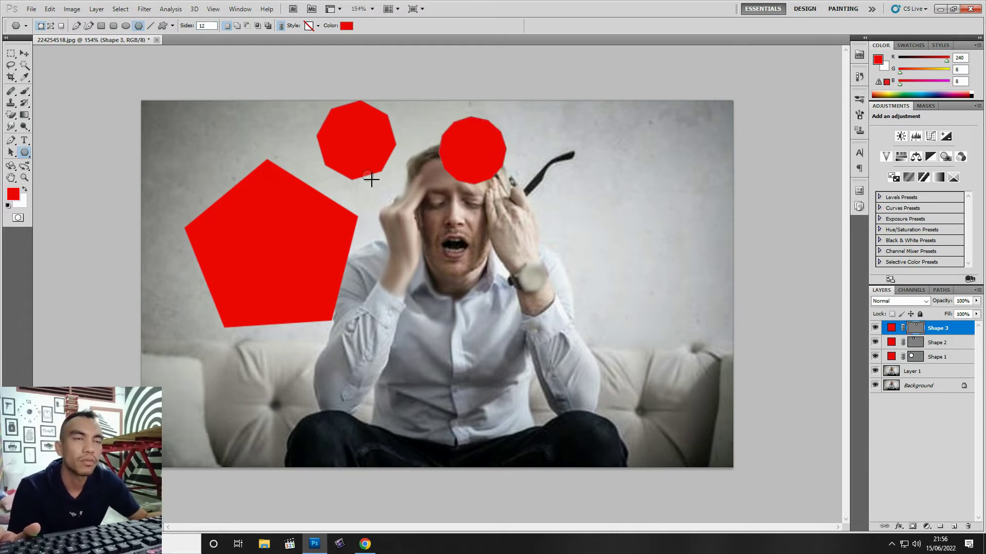
Draw thin red lines across the pentagon, beside the man's mouth and on the right side
right_click(24, 154)
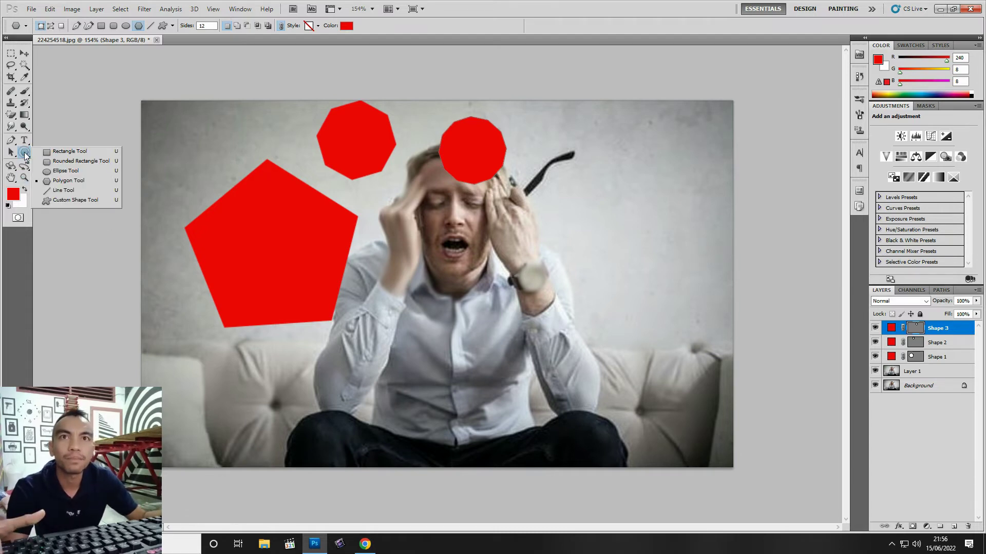
click(73, 191)
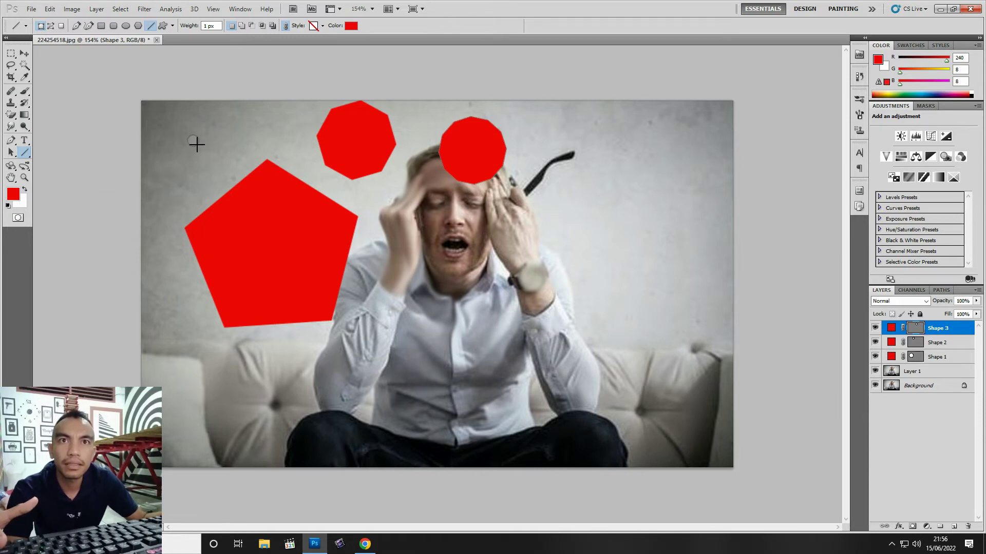
drag(193, 136, 296, 258)
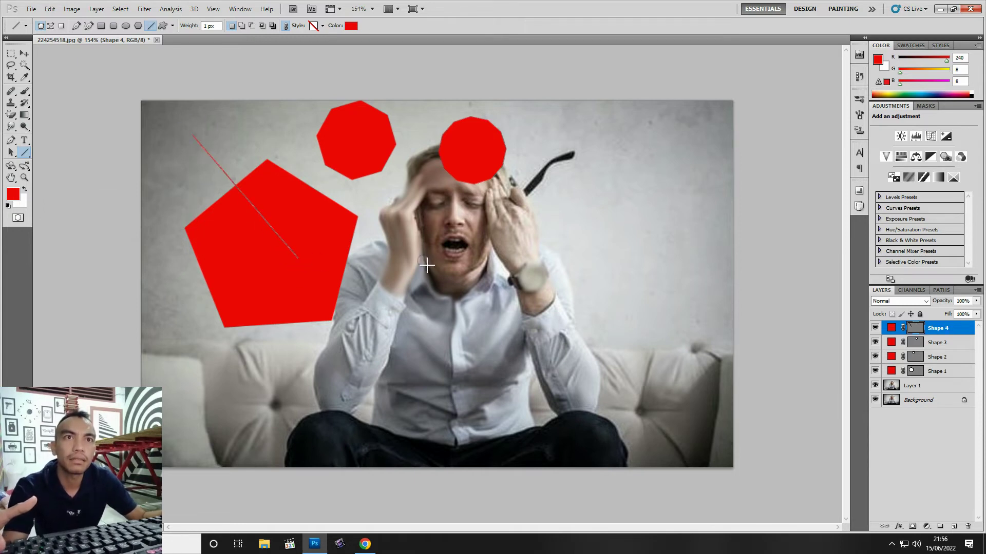
drag(401, 237, 601, 312)
drag(468, 236, 664, 238)
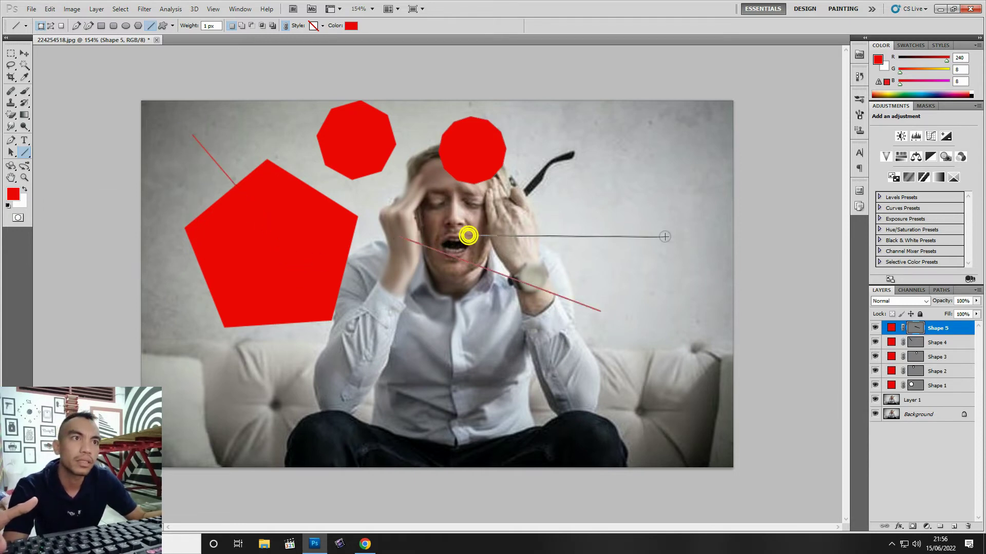
drag(577, 198, 650, 313)
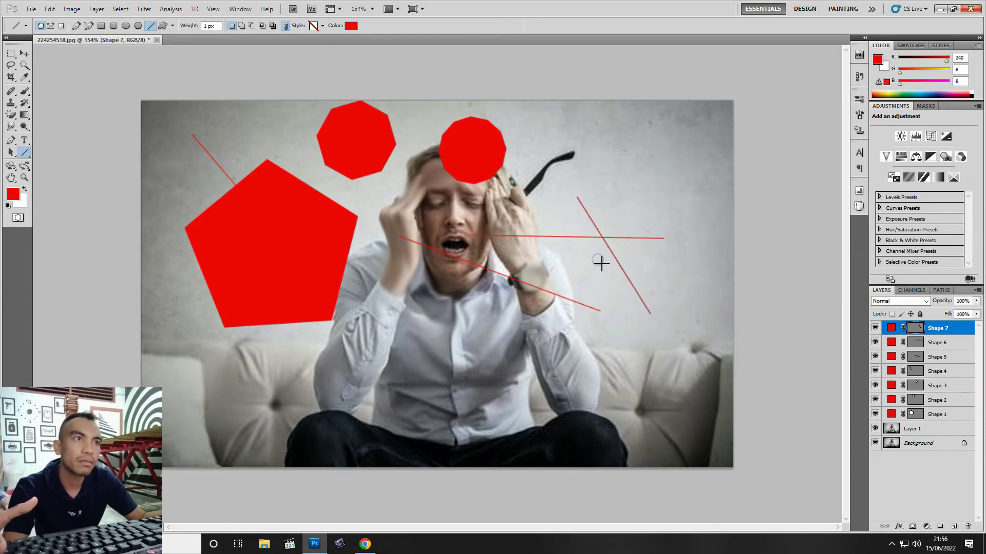
scroll(616, 270, up, 2)
scroll(629, 236, up, 2)
scroll(606, 233, up, 2)
drag(577, 235, 664, 408)
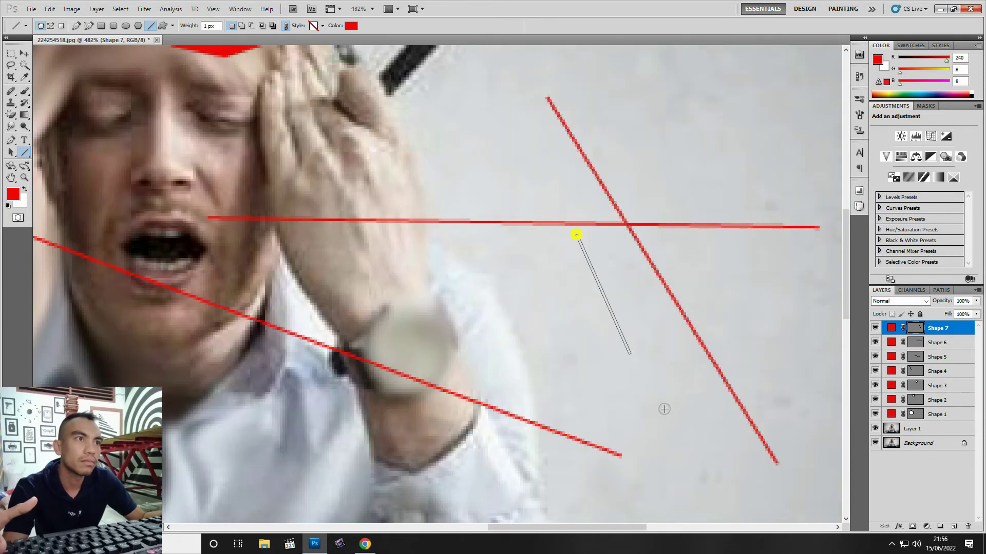
scroll(632, 334, down, 5)
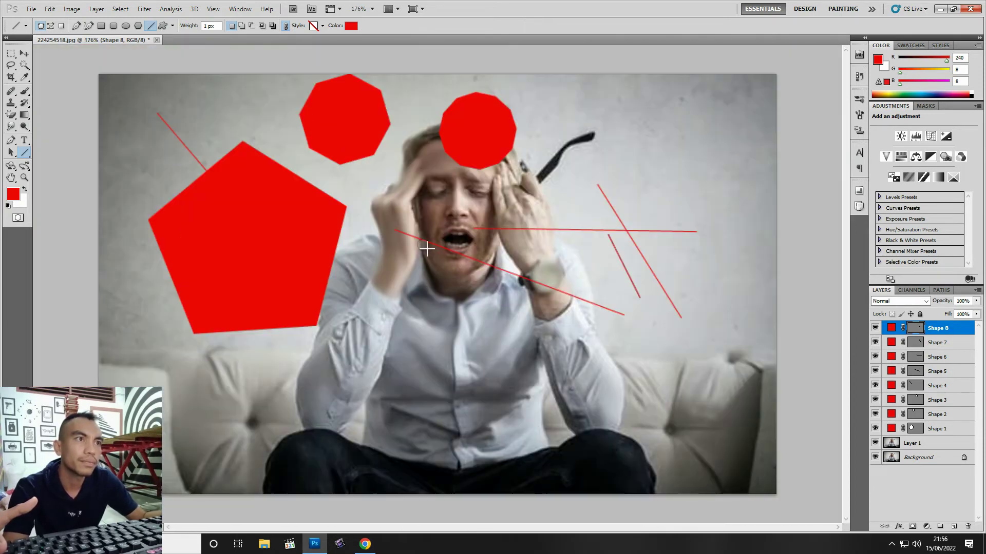
Draw a red custom-shape arrow on the man's arm
right_click(22, 153)
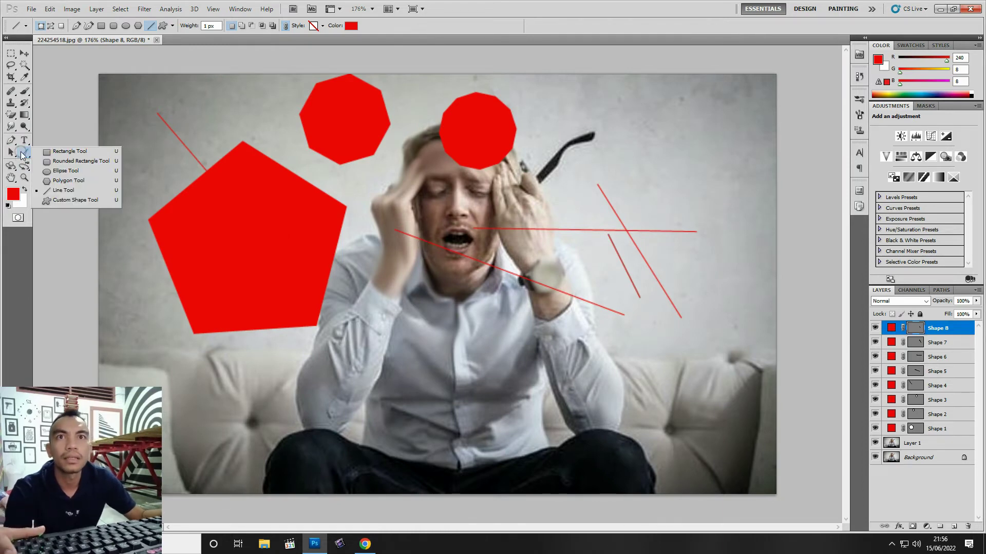
click(77, 201)
drag(378, 282, 414, 353)
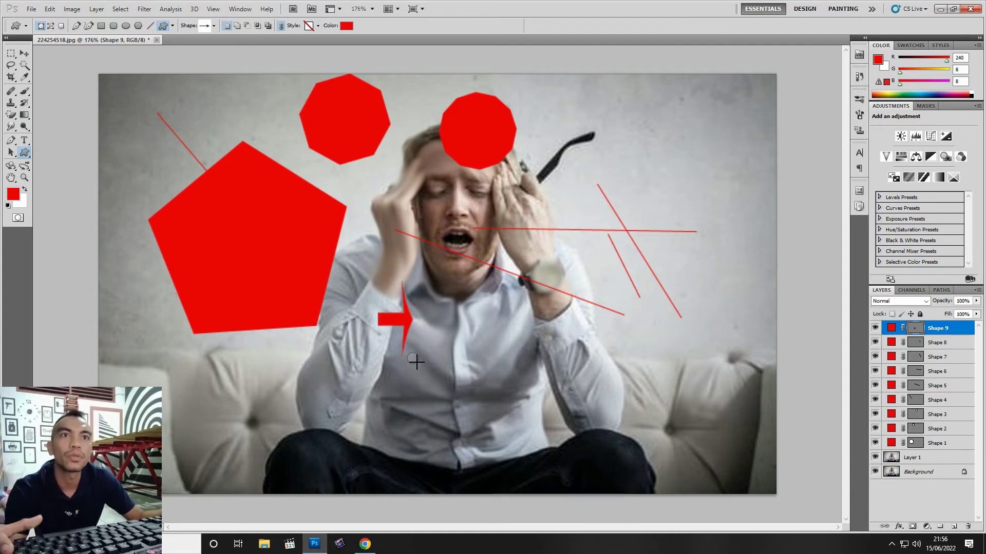
scroll(408, 330, up, 1)
scroll(392, 323, up, 1)
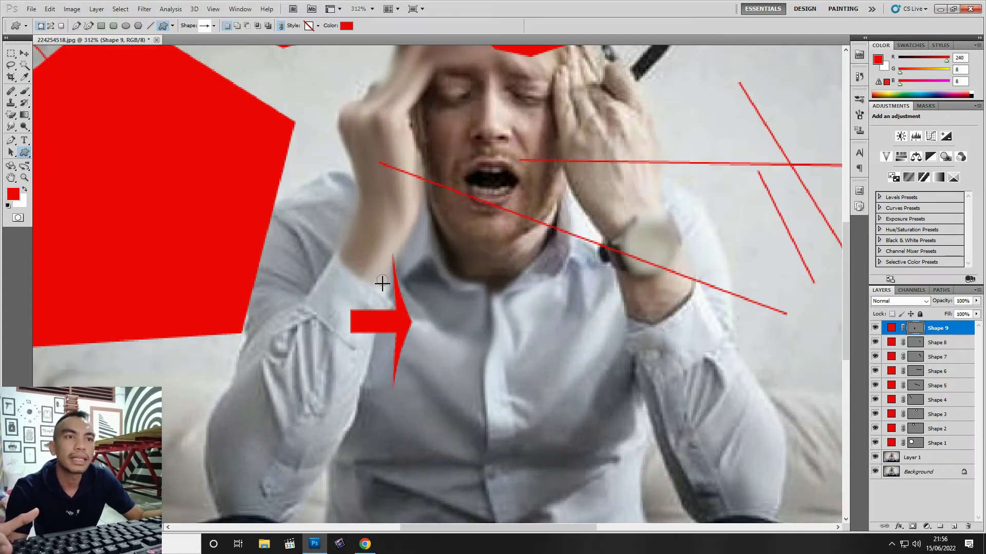
scroll(381, 288, up, 1)
scroll(357, 310, down, 5)
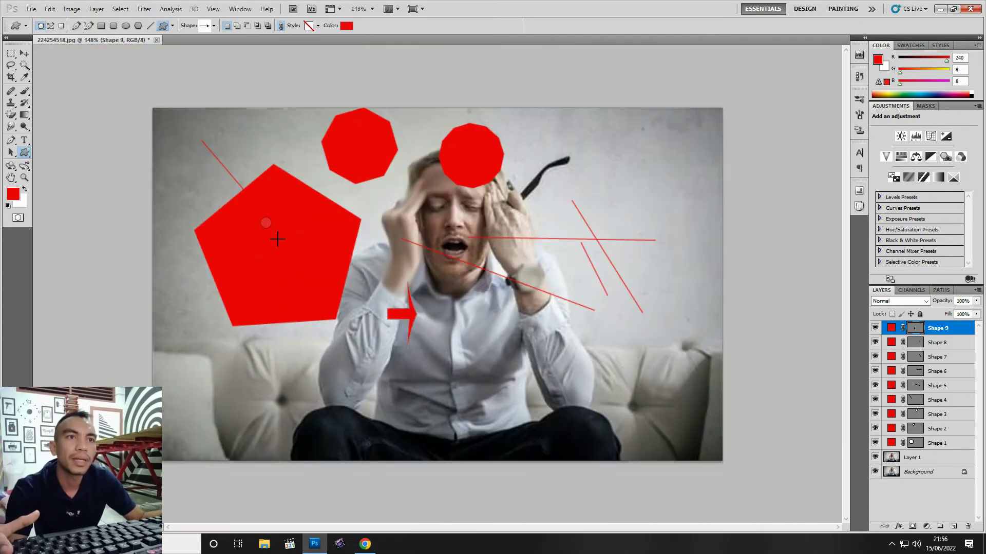
Append the All preset library to the custom Shape picker
click(214, 27)
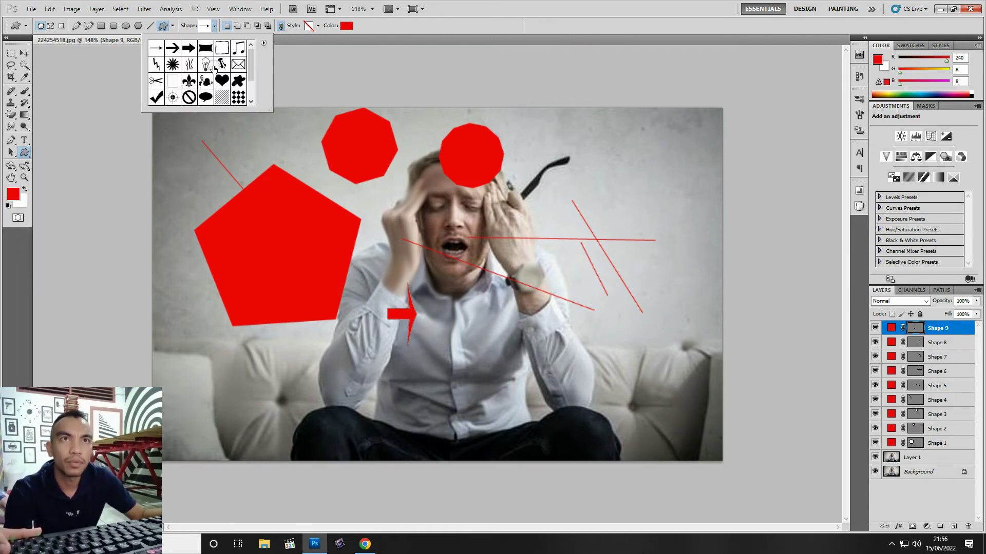
drag(251, 66, 249, 81)
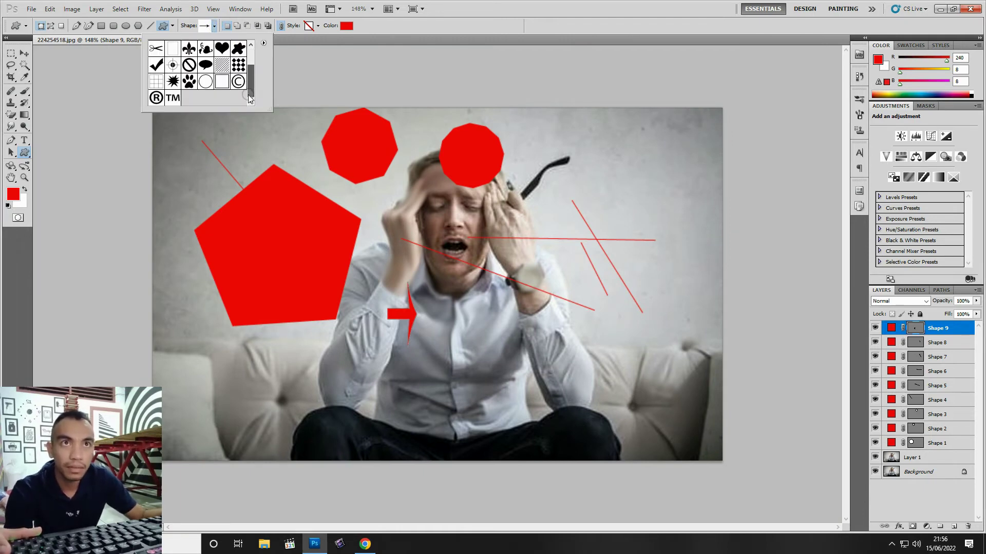
scroll(248, 95, up, 2)
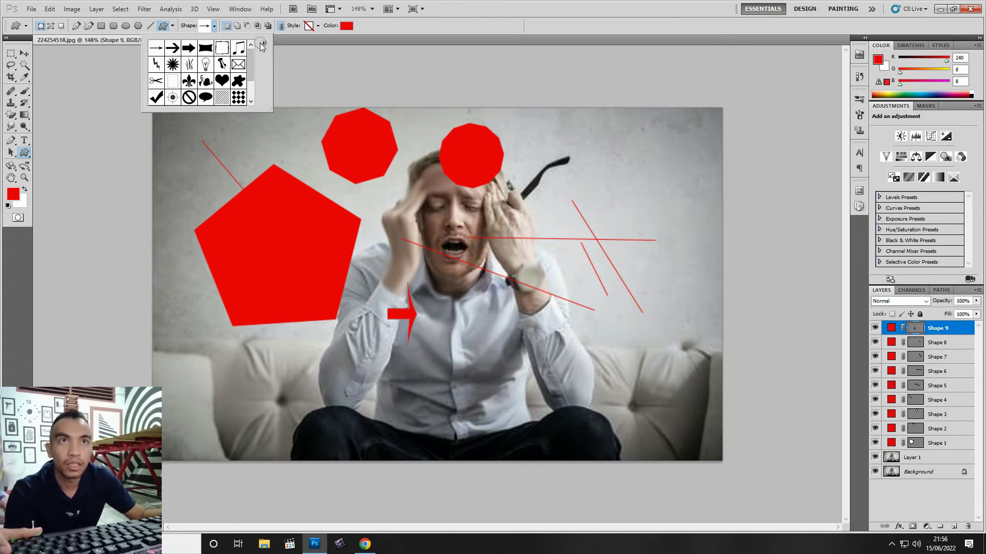
click(263, 45)
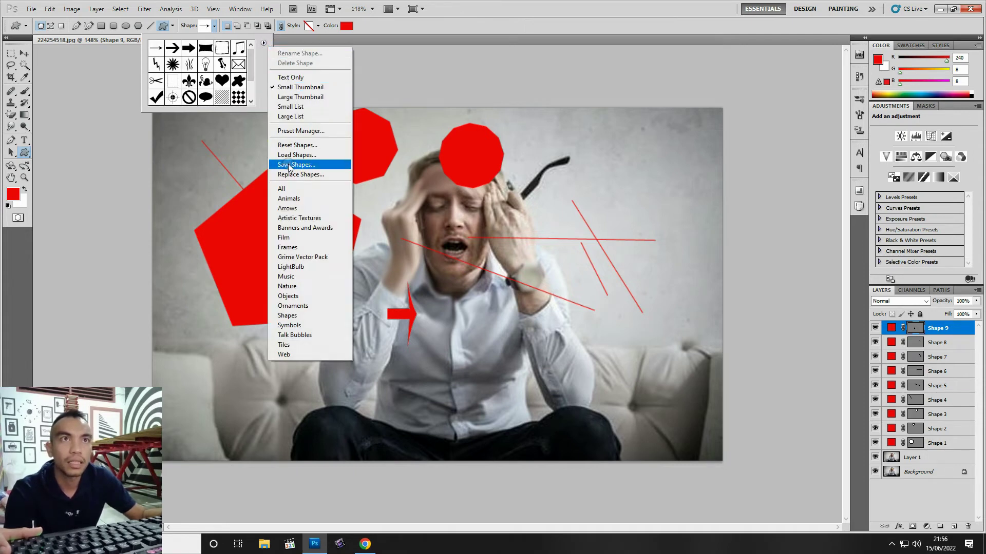
click(293, 188)
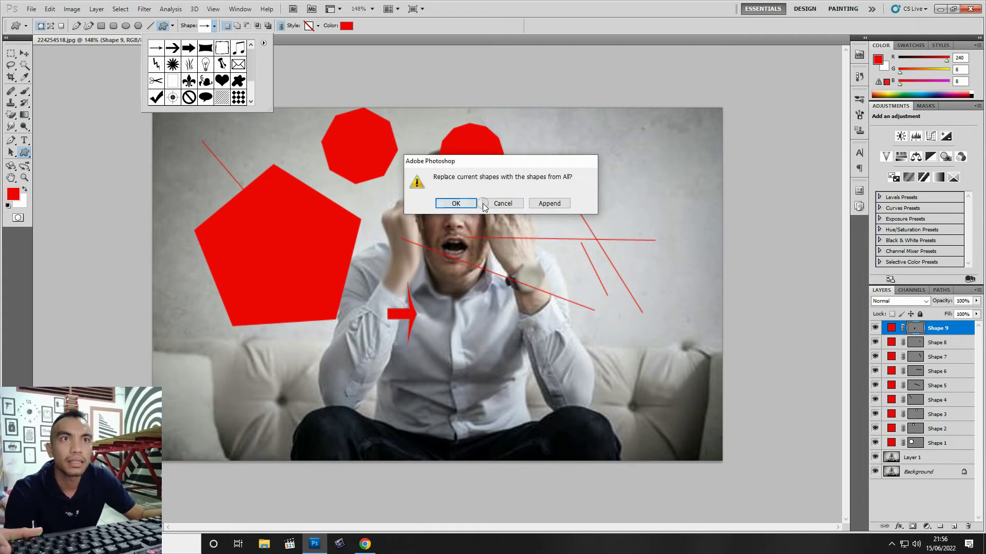
click(561, 204)
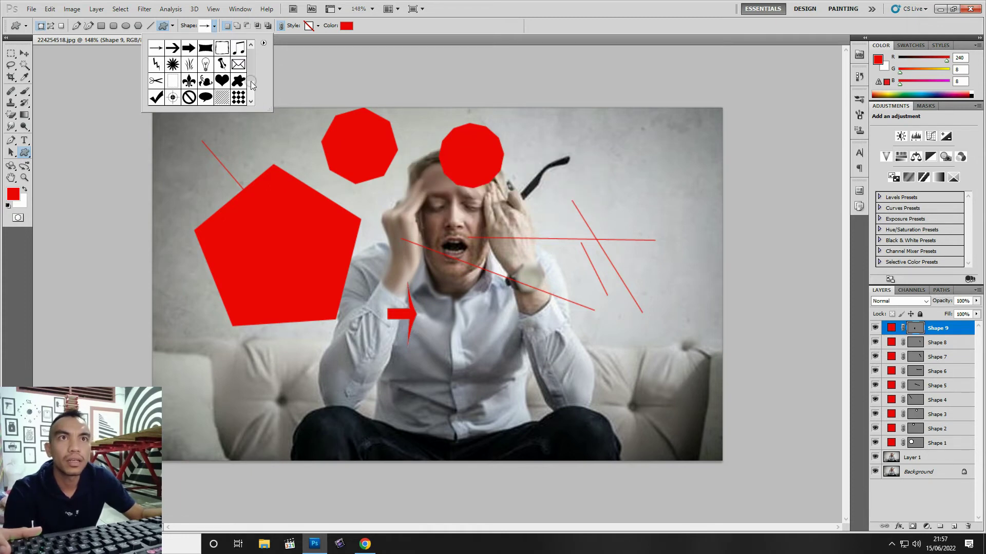
drag(252, 85, 252, 58)
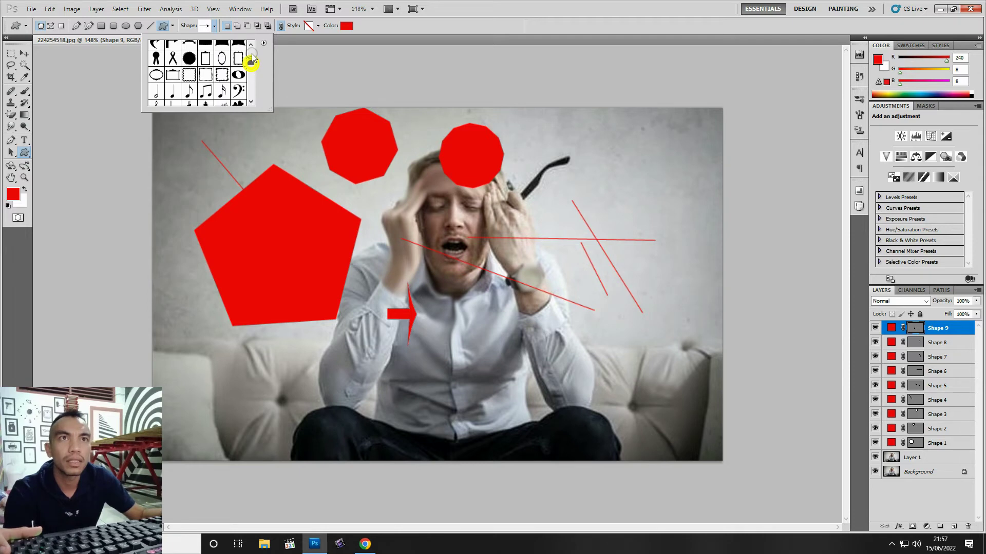
mouse_move(252, 58)
mouse_down()
mouse_move(252, 96)
mouse_move(252, 50)
mouse_up()
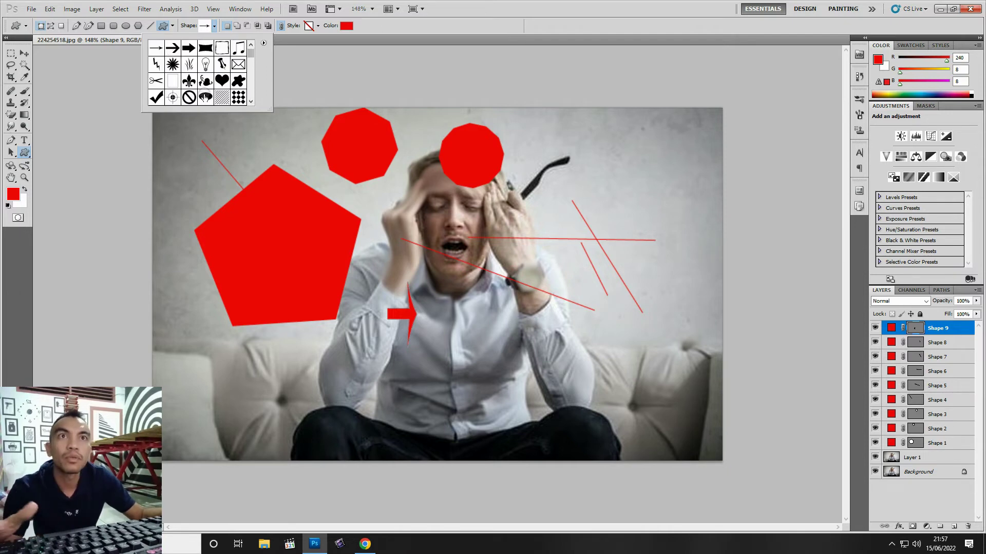
Draw a red checkmark near the man's knee
click(156, 96)
click(330, 345)
drag(334, 349, 400, 412)
Draw a red dog silhouette on the man's shirt
click(213, 26)
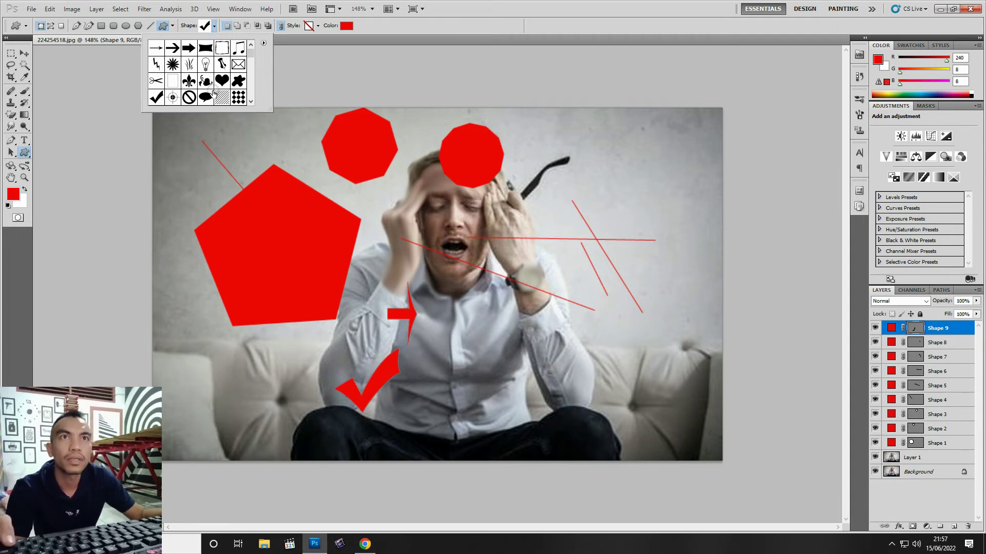
scroll(251, 54, down, 2)
scroll(252, 55, down, 2)
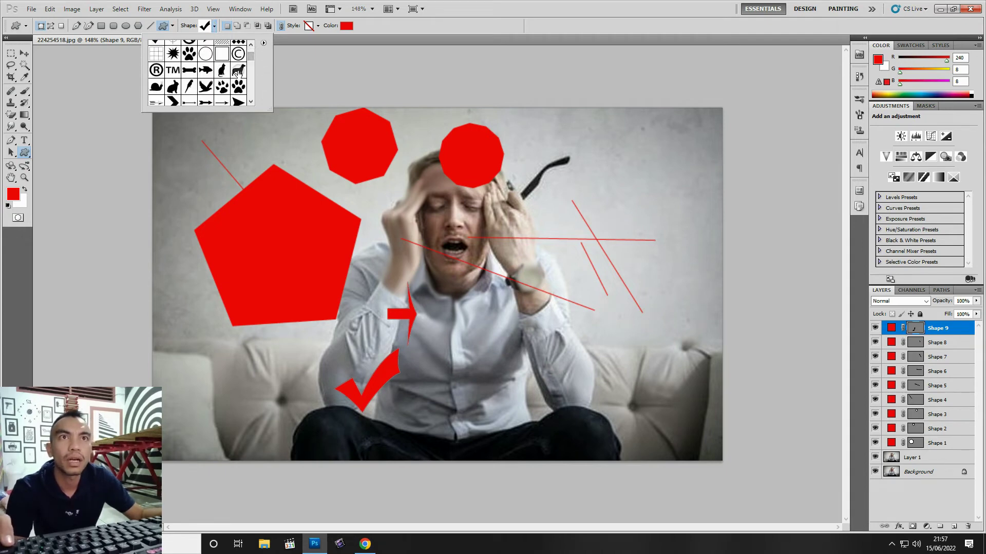
click(239, 70)
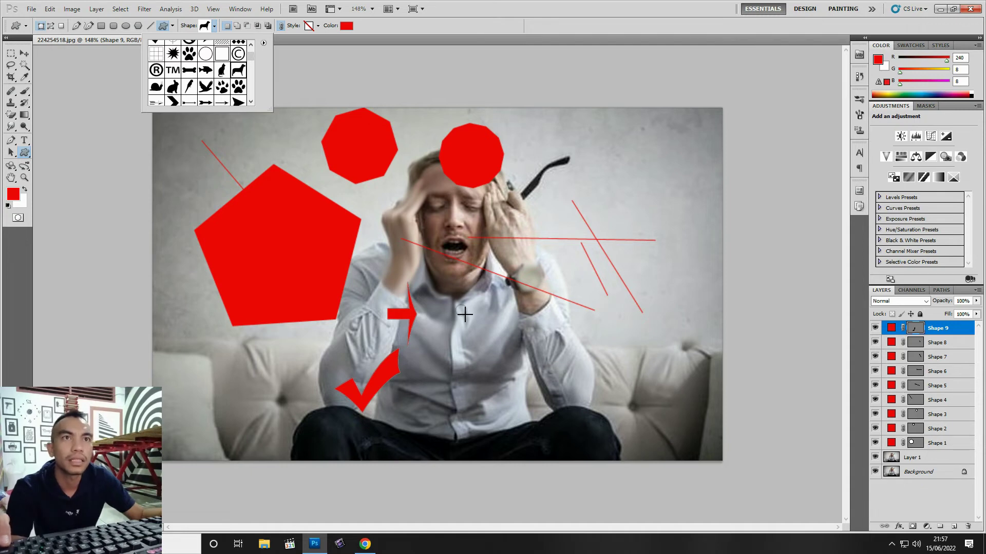
drag(465, 315, 550, 385)
Draw a red fish silhouette beside the man's glasses
click(212, 26)
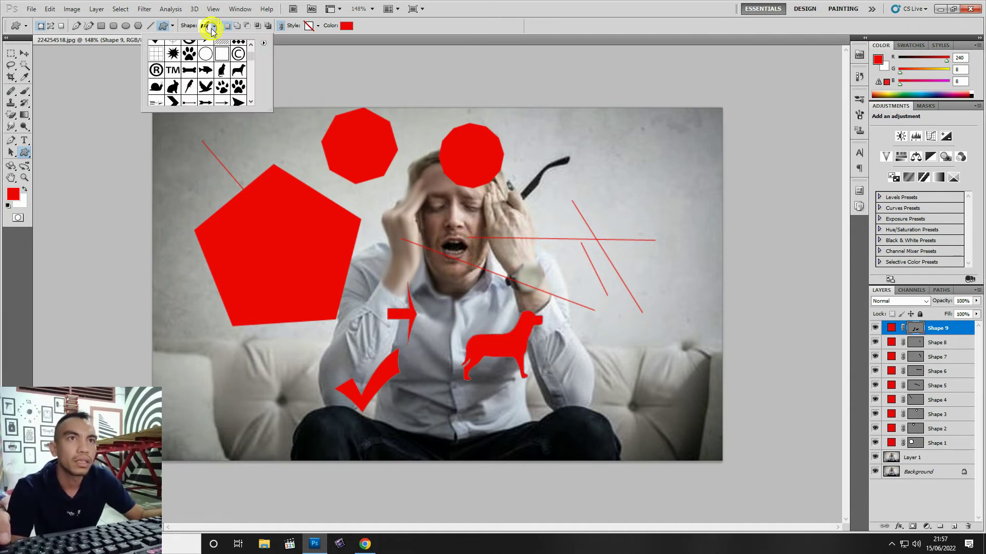
click(205, 70)
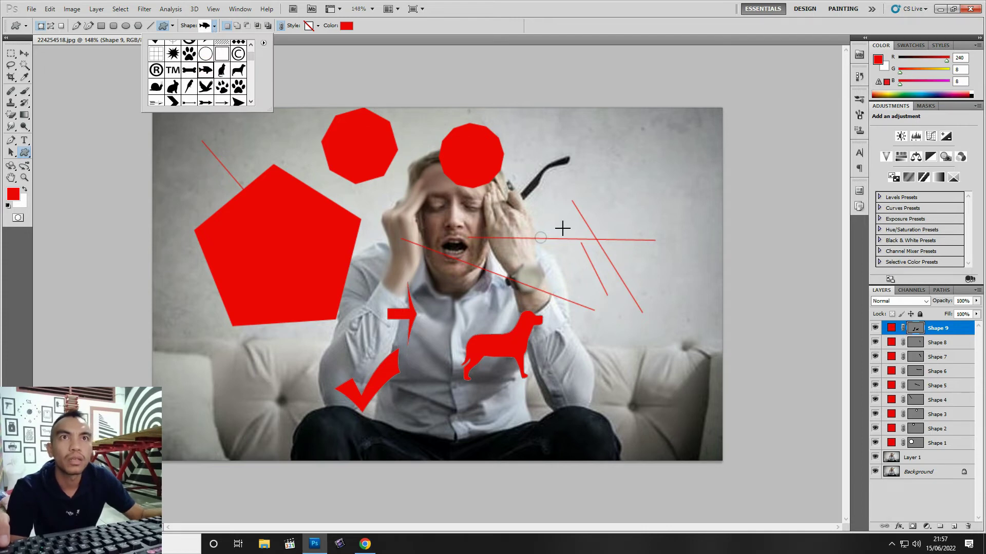
drag(564, 134, 651, 182)
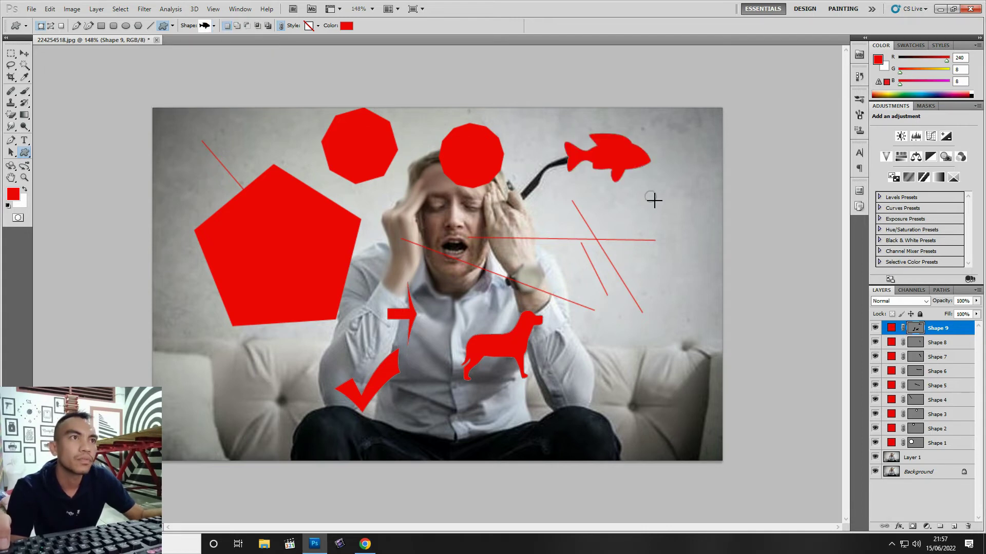
click(214, 25)
scroll(251, 60, up, 3)
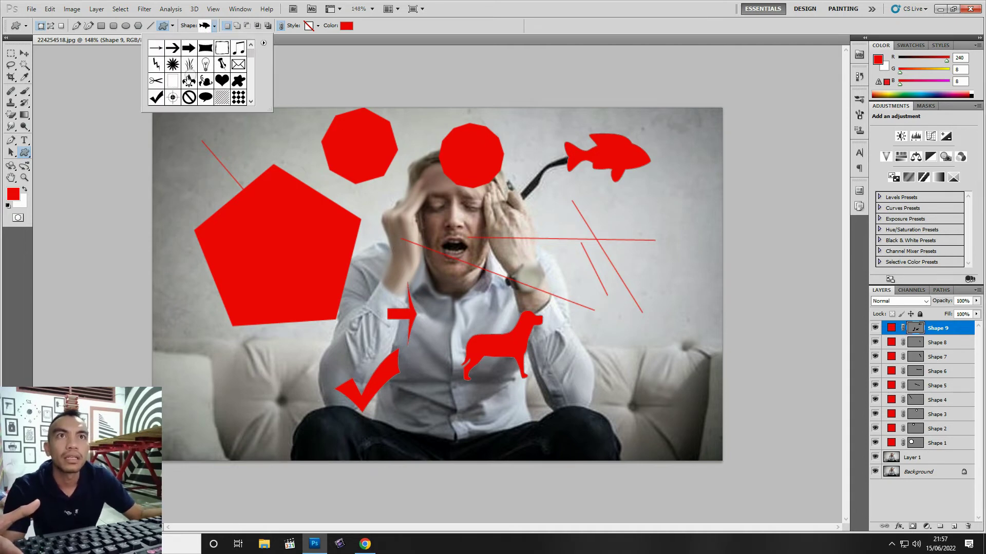
Nudge the red pentagon slightly and move the octagon down beside the man's head
click(9, 153)
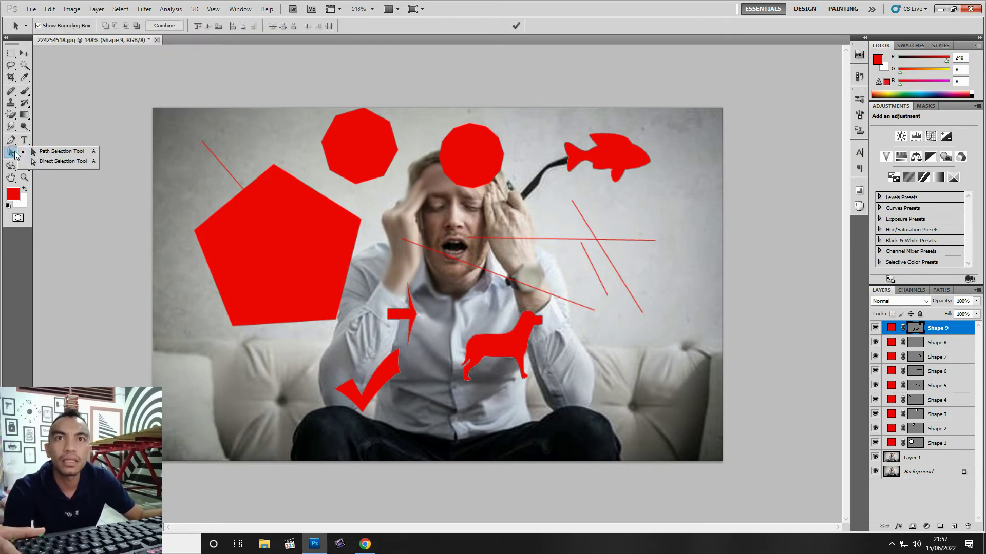
click(58, 151)
click(286, 229)
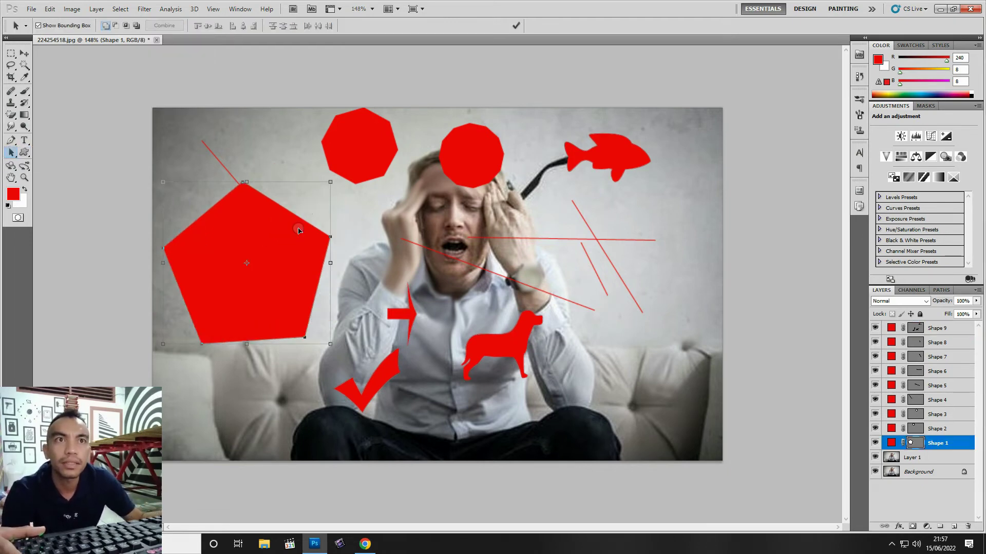
drag(287, 229, 279, 242)
click(364, 134)
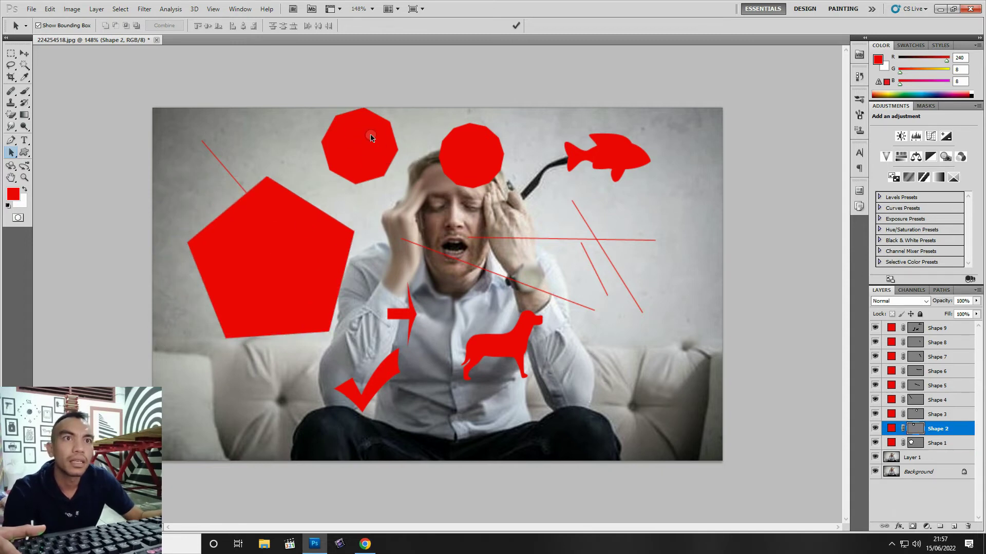
drag(370, 133, 383, 194)
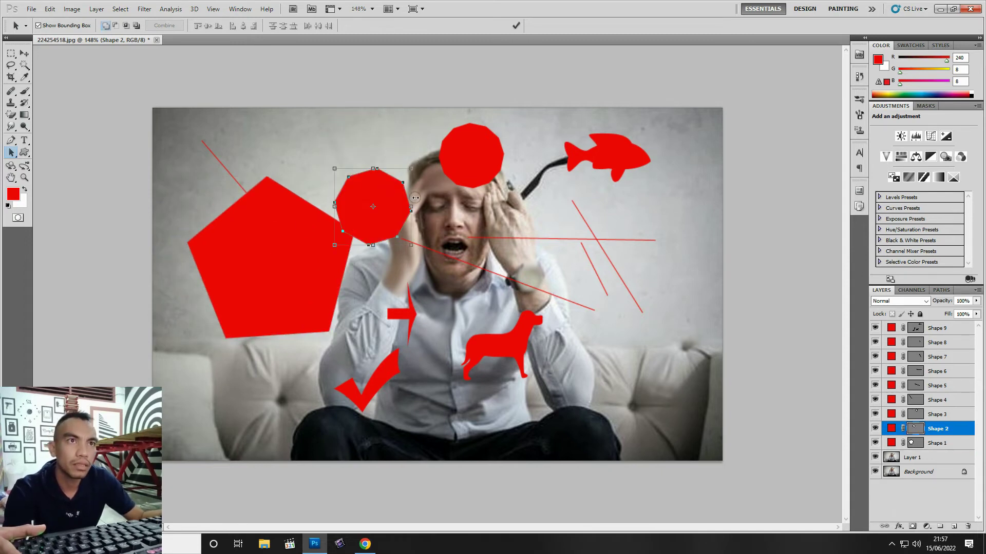
click(467, 158)
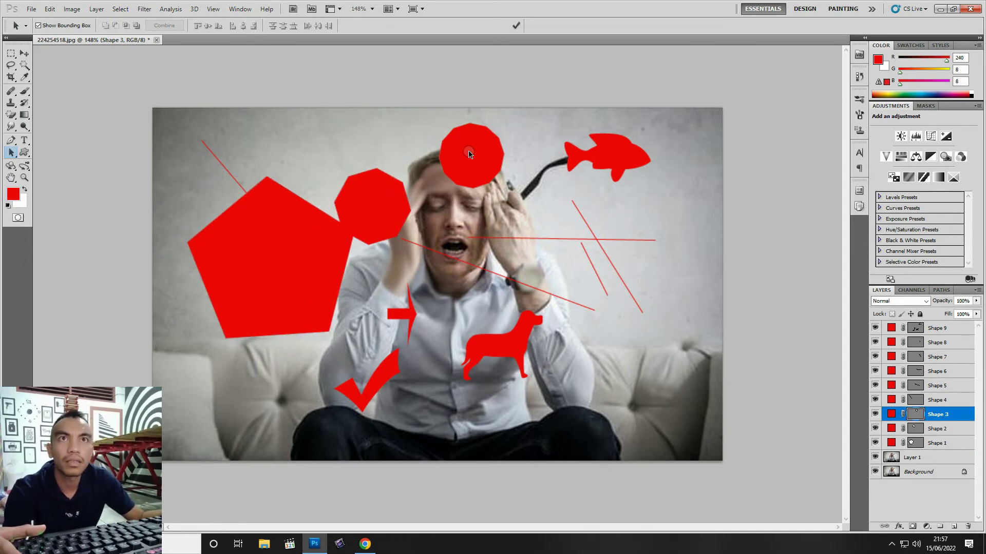
click(602, 157)
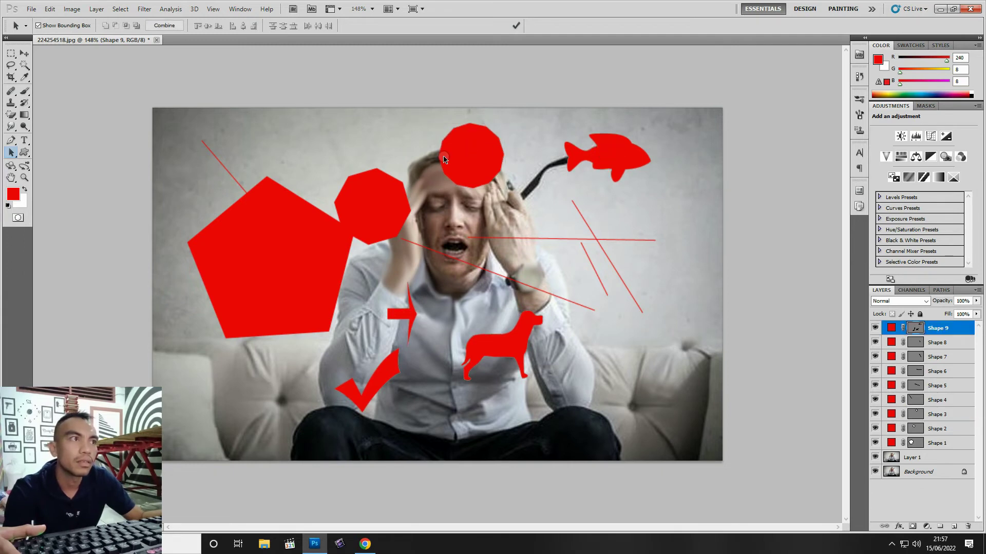
Move the red pentagon up into the photo's top-left corner
click(364, 197)
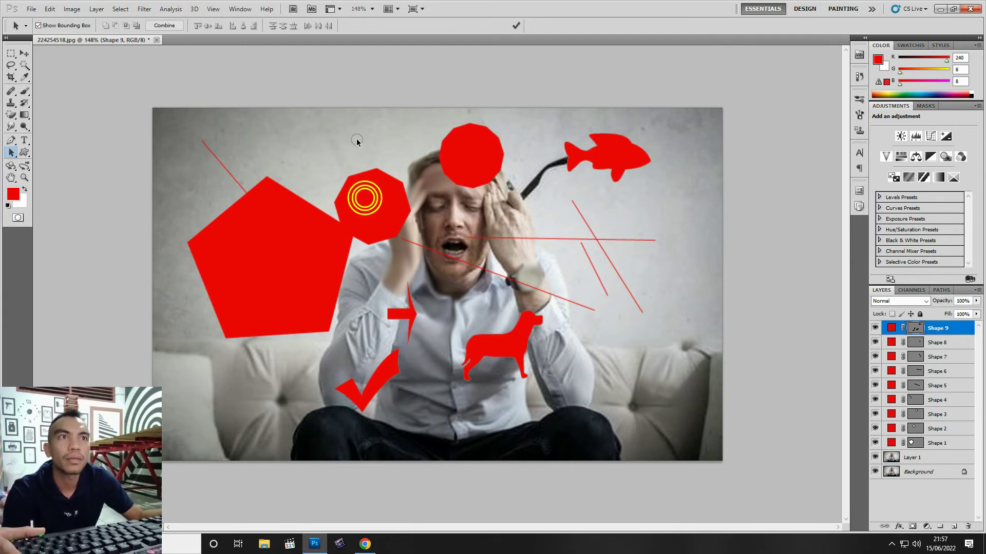
click(271, 234)
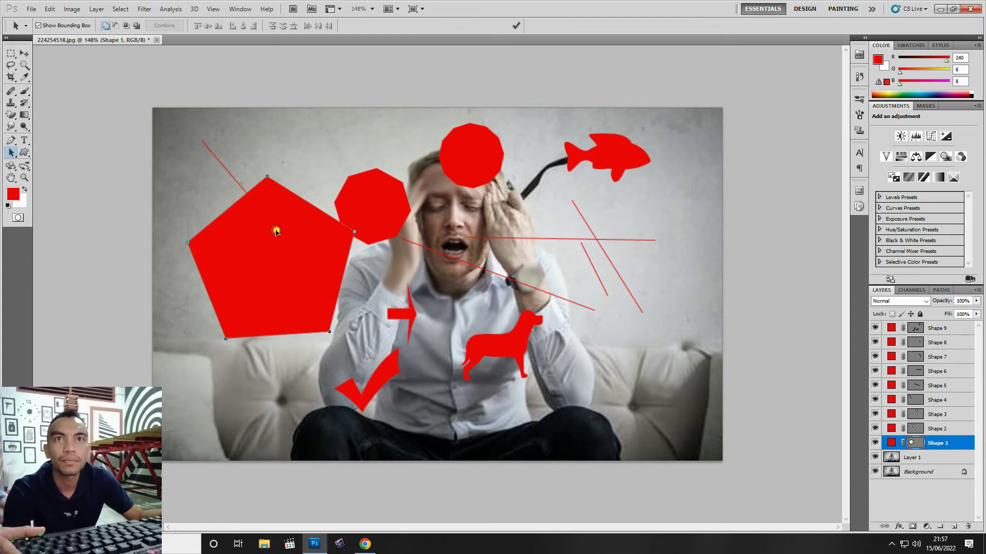
drag(245, 214, 211, 167)
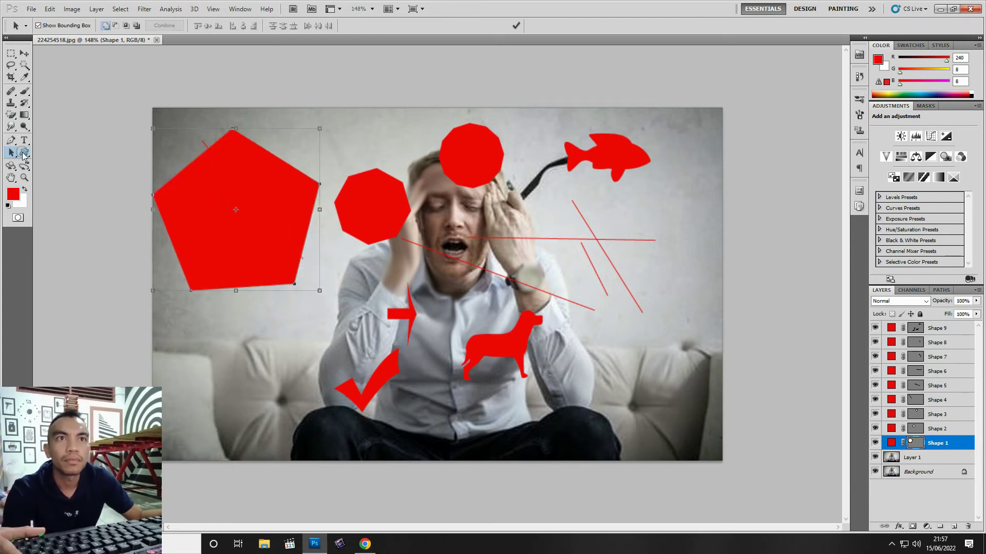
click(9, 167)
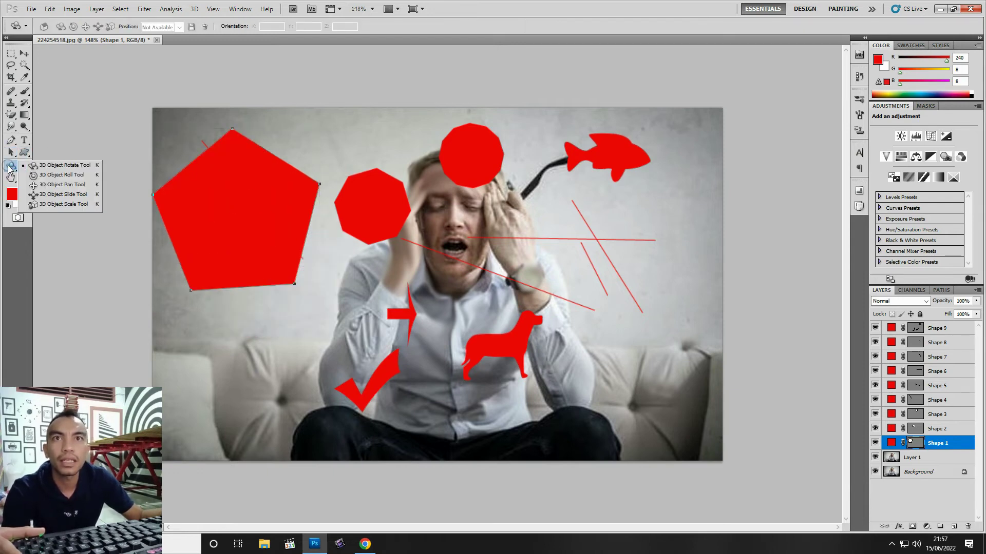
click(57, 166)
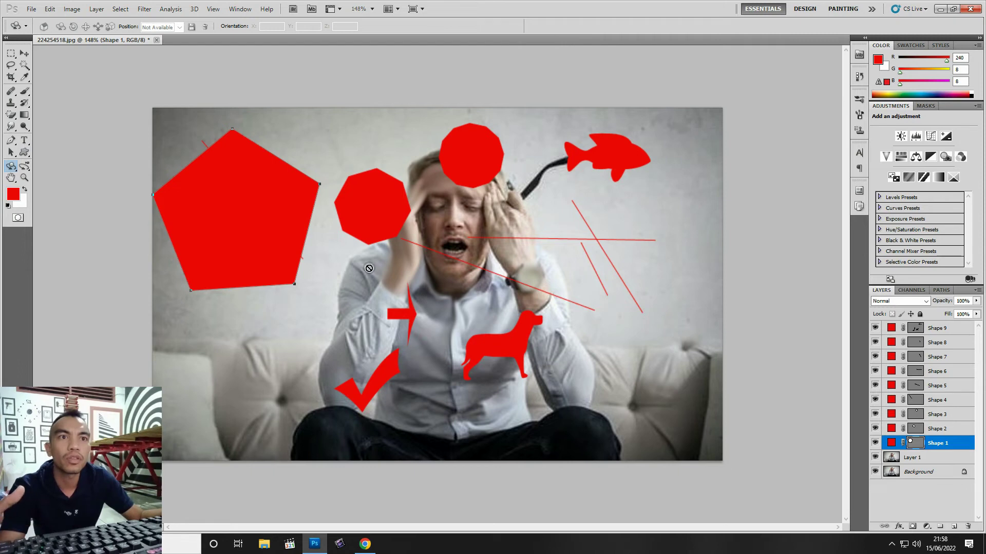
click(911, 457)
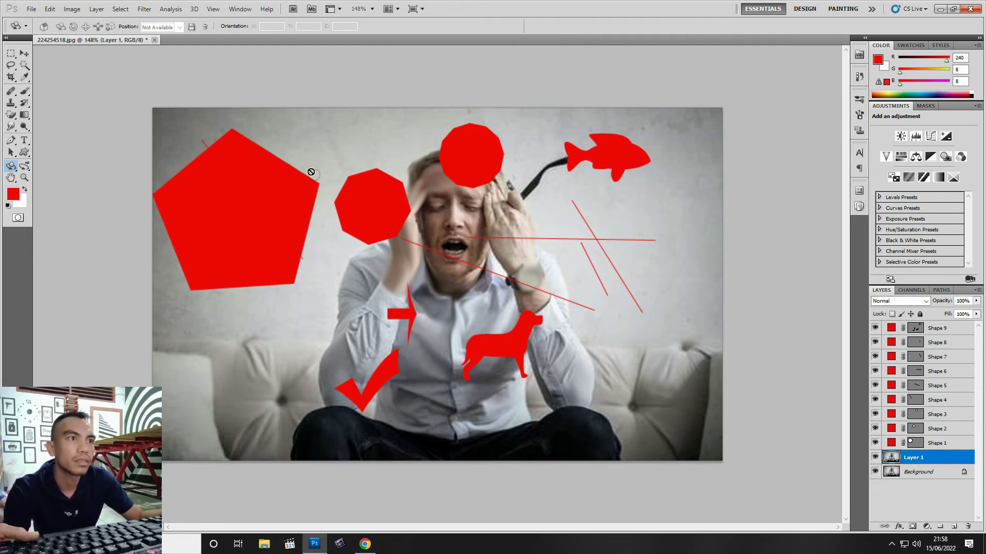
click(21, 170)
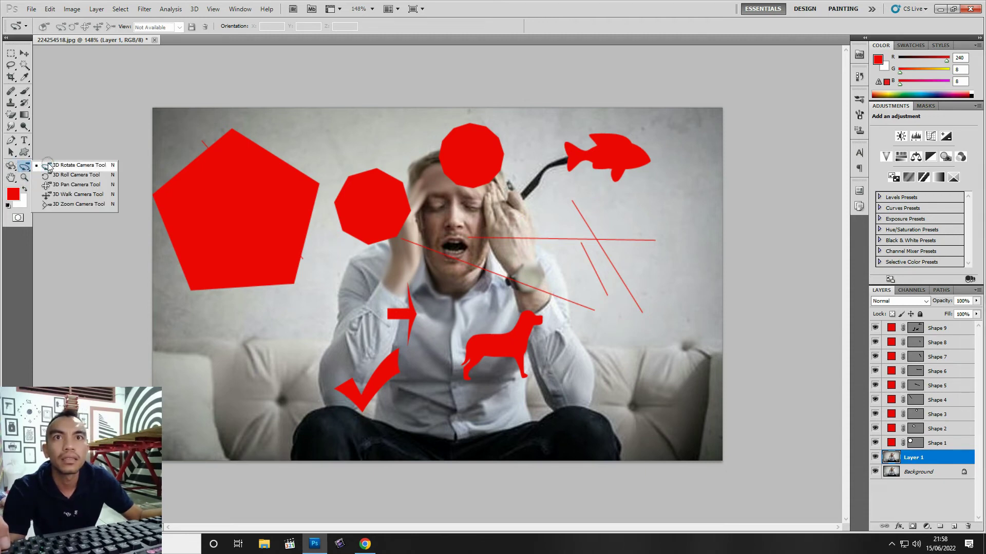
click(49, 165)
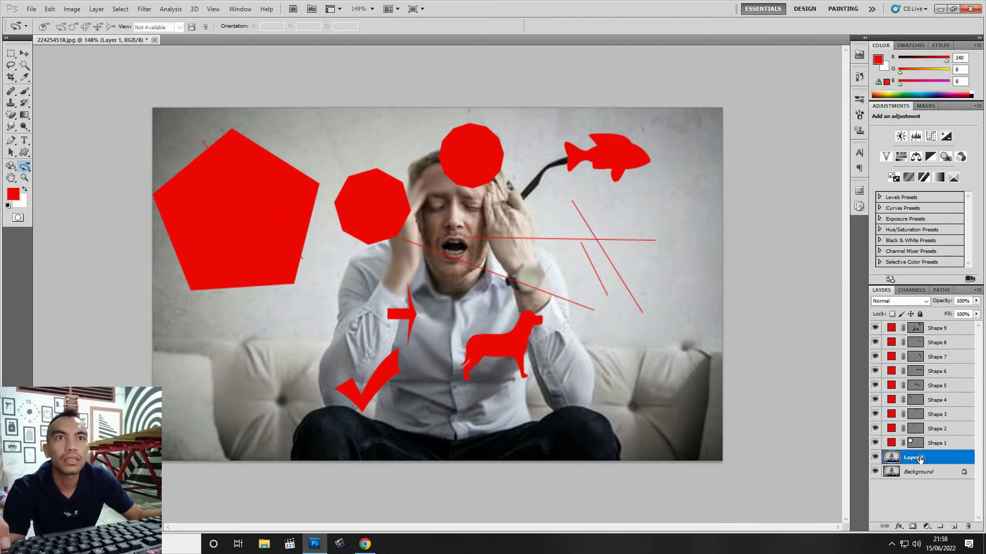
click(896, 441)
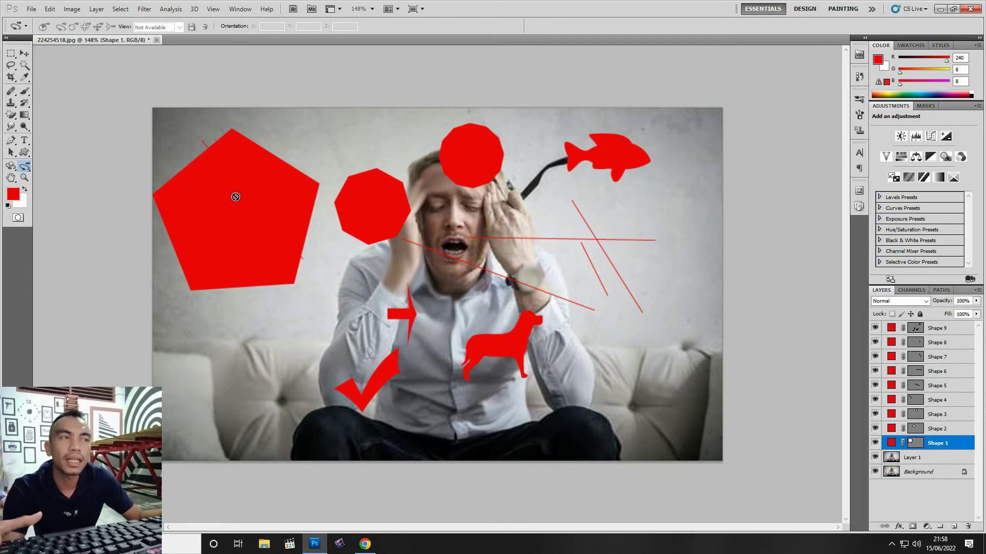
Zoom in and out to inspect the red pentagon's edge and top vertex
click(24, 177)
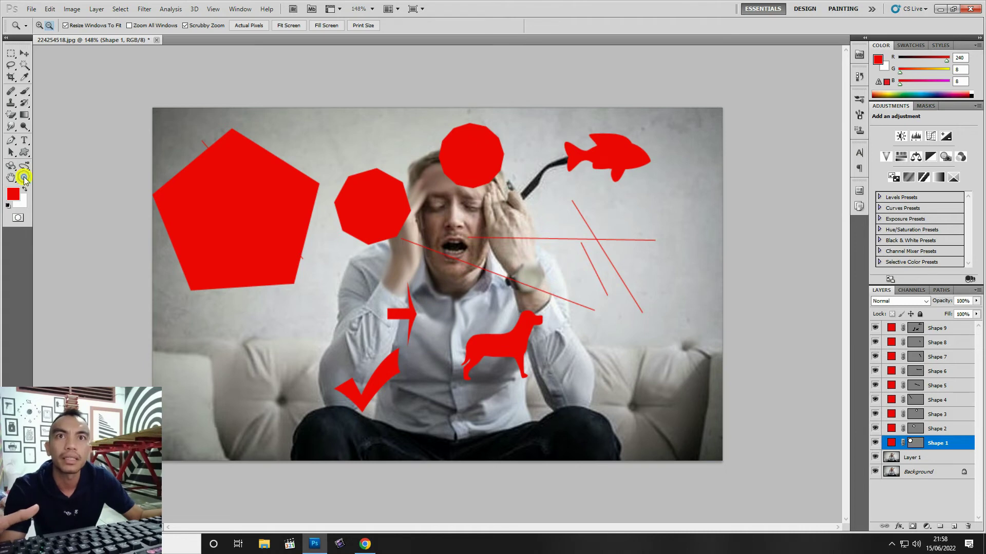
click(237, 139)
click(294, 168)
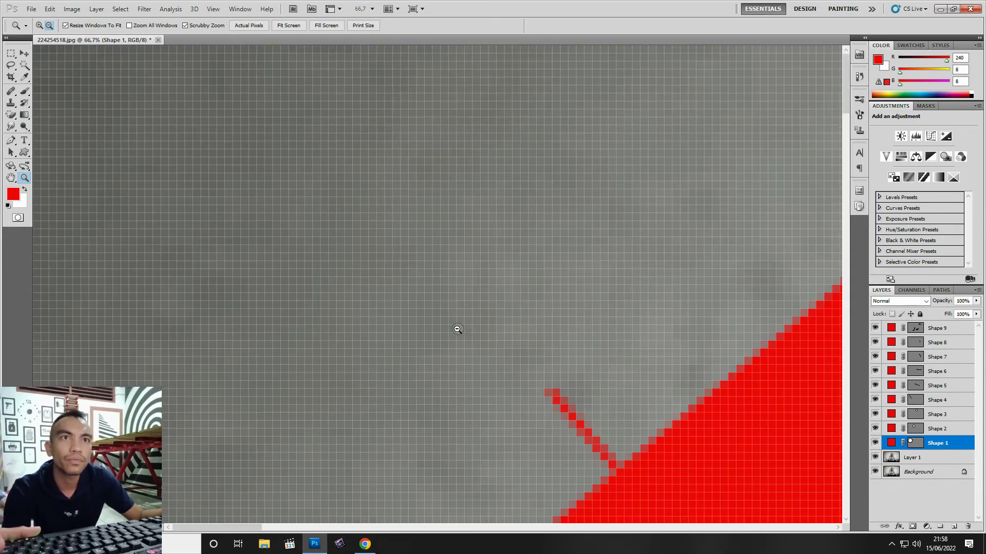
click(310, 293)
click(272, 243)
click(259, 226)
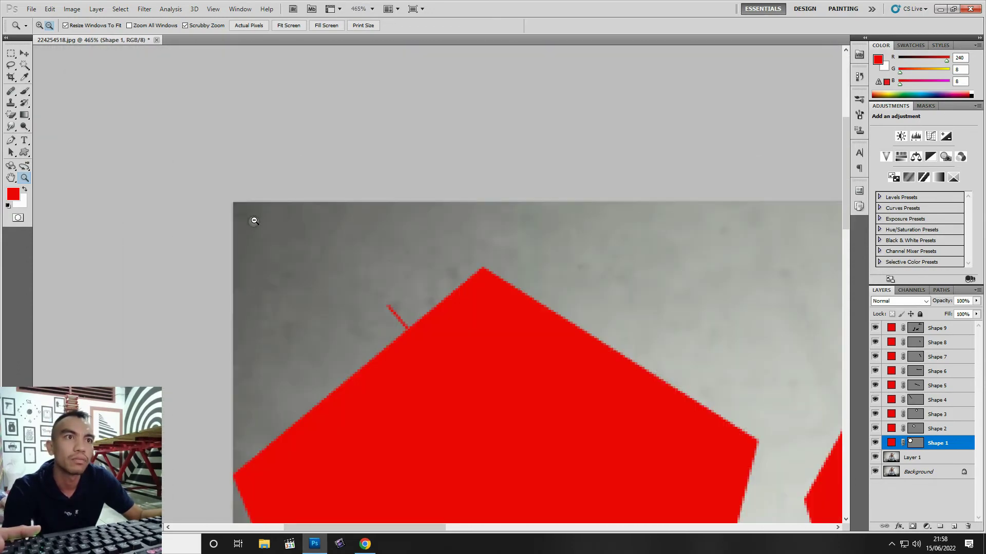
click(339, 228)
click(314, 216)
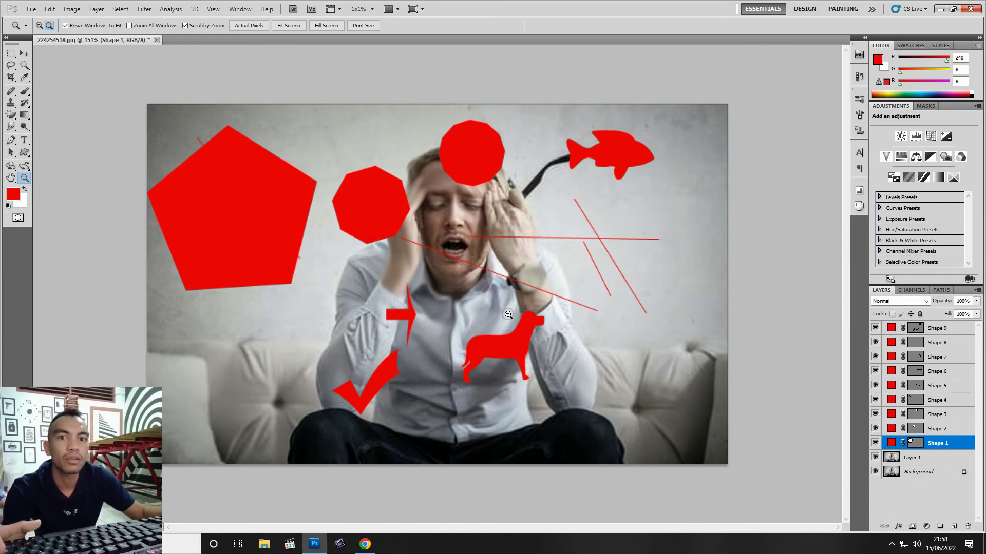
scroll(508, 315, up, 1)
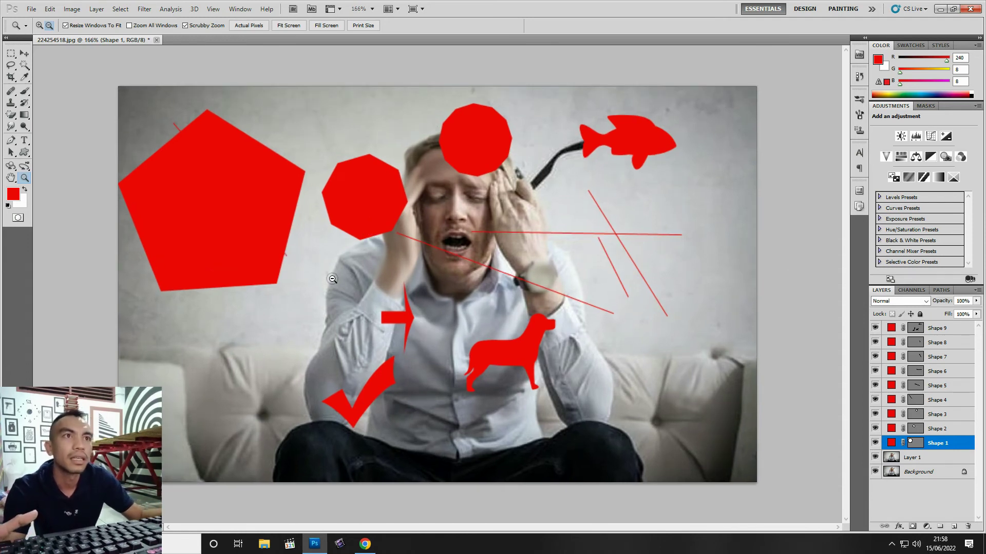
scroll(329, 279, down, 1)
drag(288, 231, 302, 269)
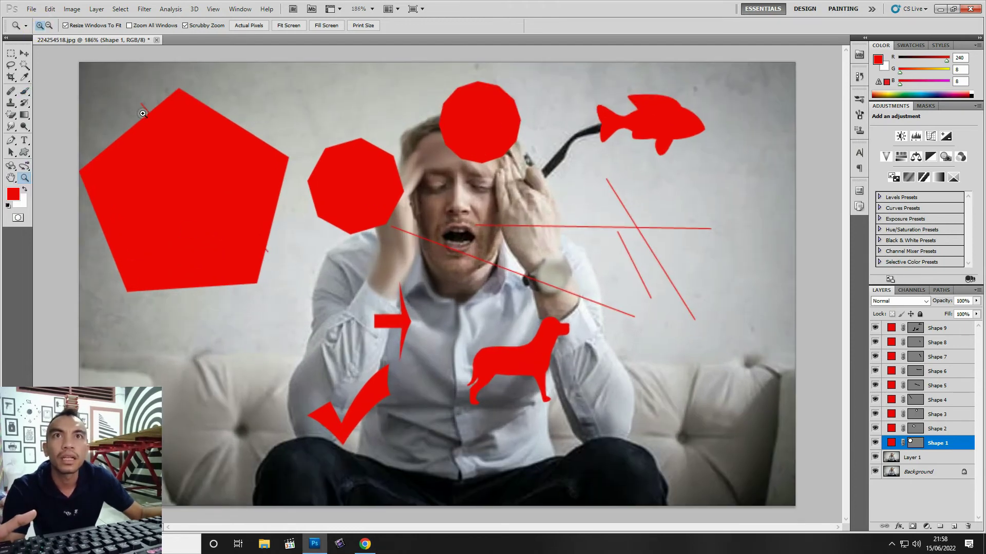
mouse_move(132, 91)
mouse_down()
mouse_move(216, 244)
mouse_move(187, 170)
mouse_up()
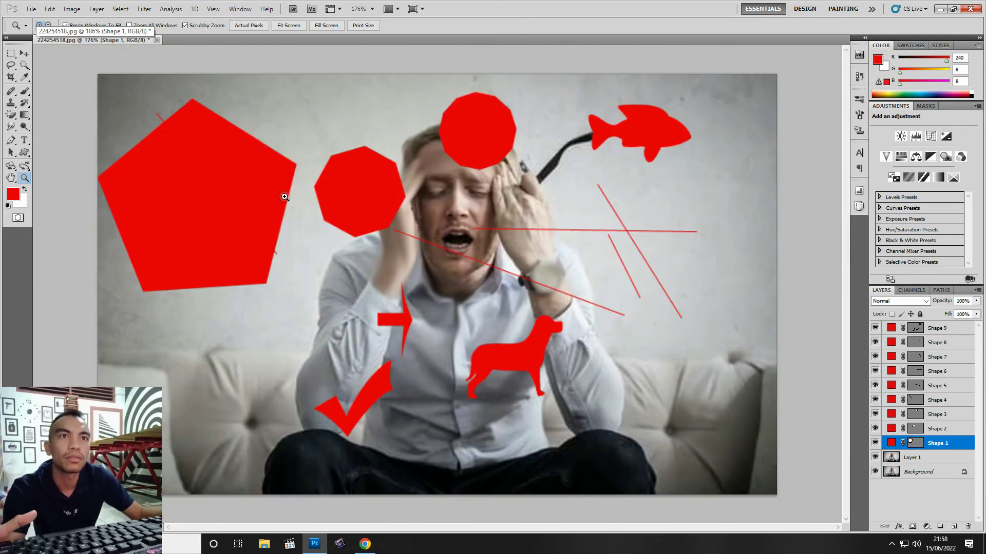
drag(284, 196, 286, 194)
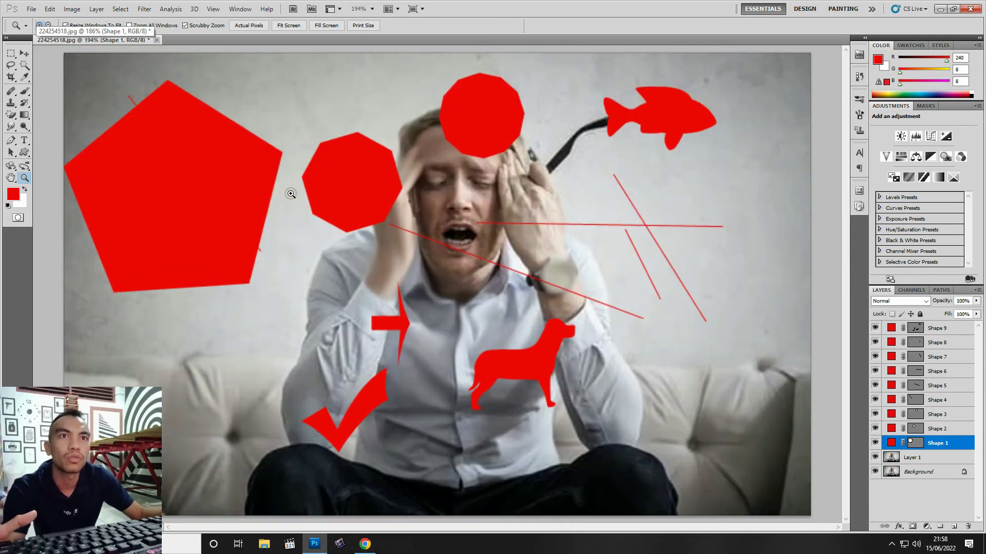
Pan around the image and select the photo layer Layer 1
click(10, 178)
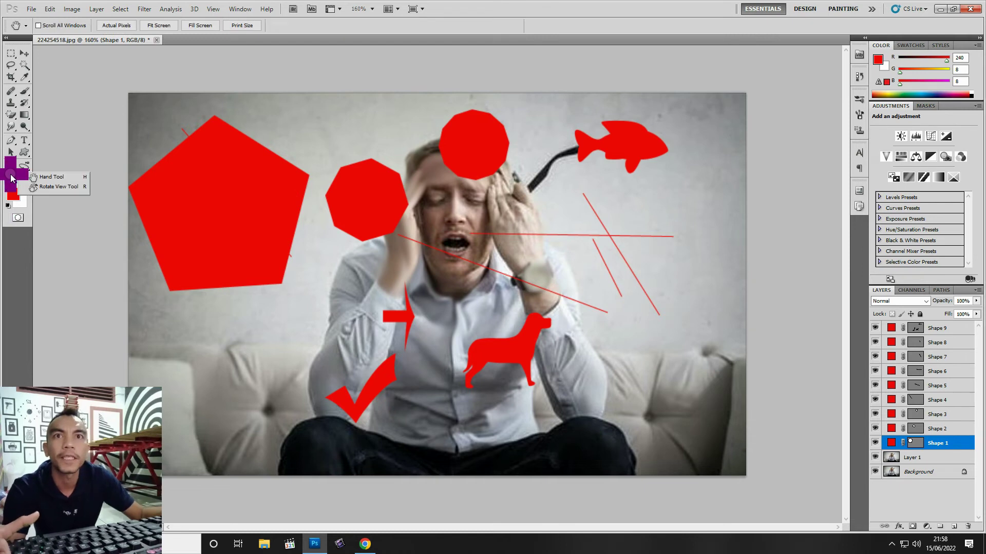
click(41, 178)
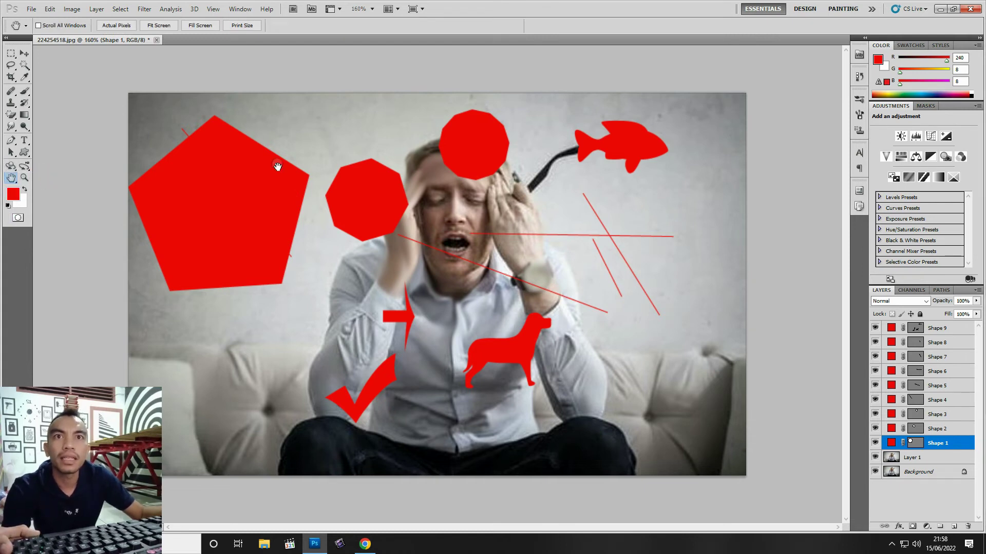
click(250, 194)
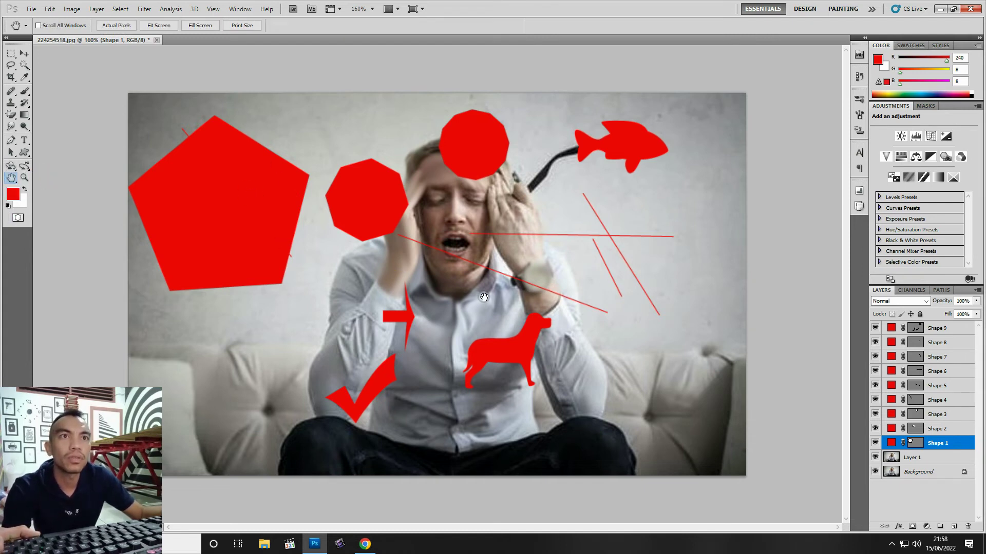
scroll(527, 260, down, 3)
click(506, 326)
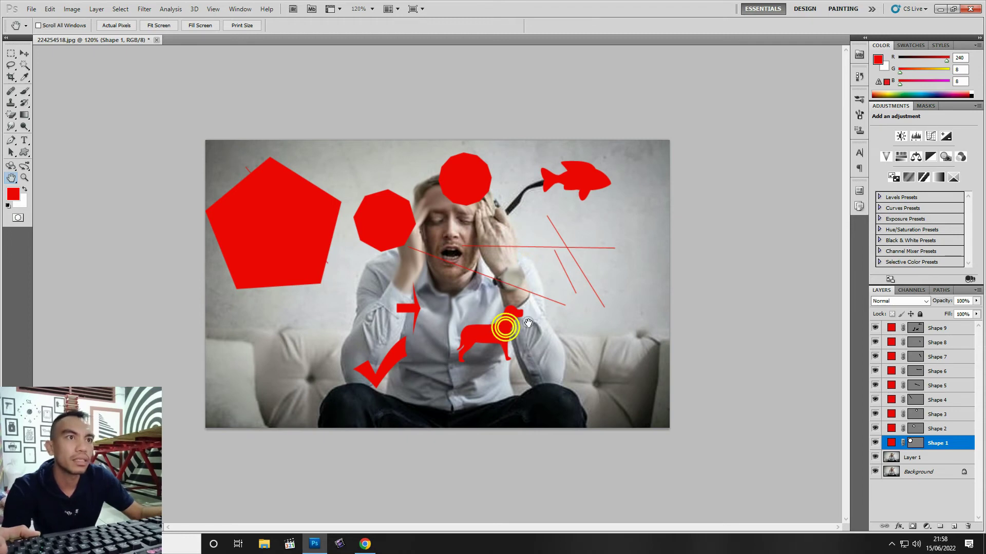
click(562, 251)
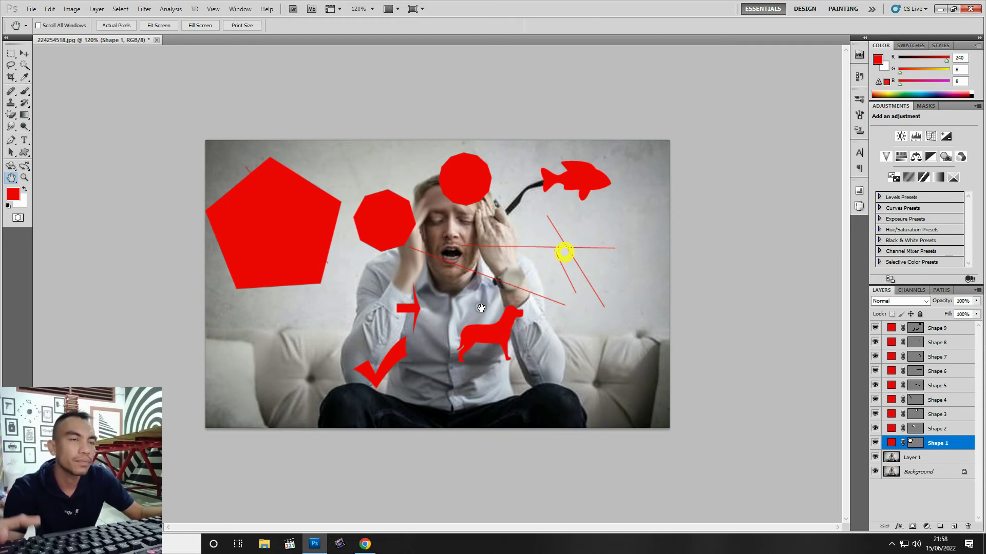
click(922, 457)
Duplicate Layer 1 and scale the copy down to about 77%, placed lower right
key(ctrl+j)
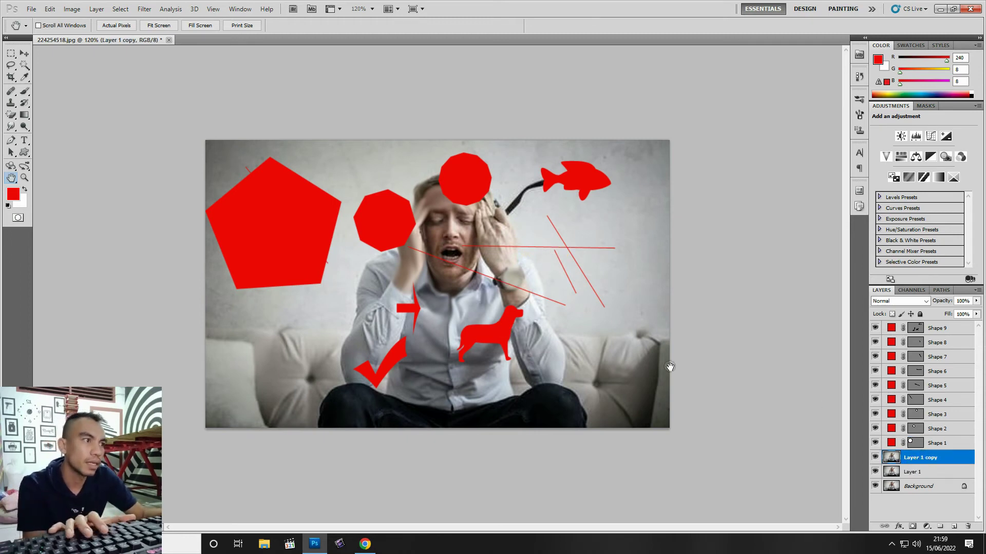
click(26, 55)
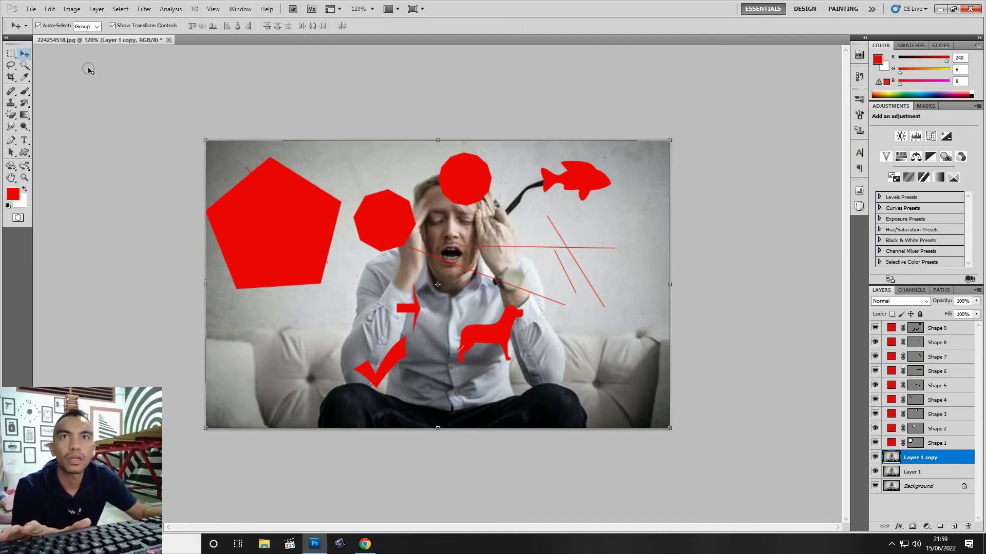
drag(204, 141, 297, 206)
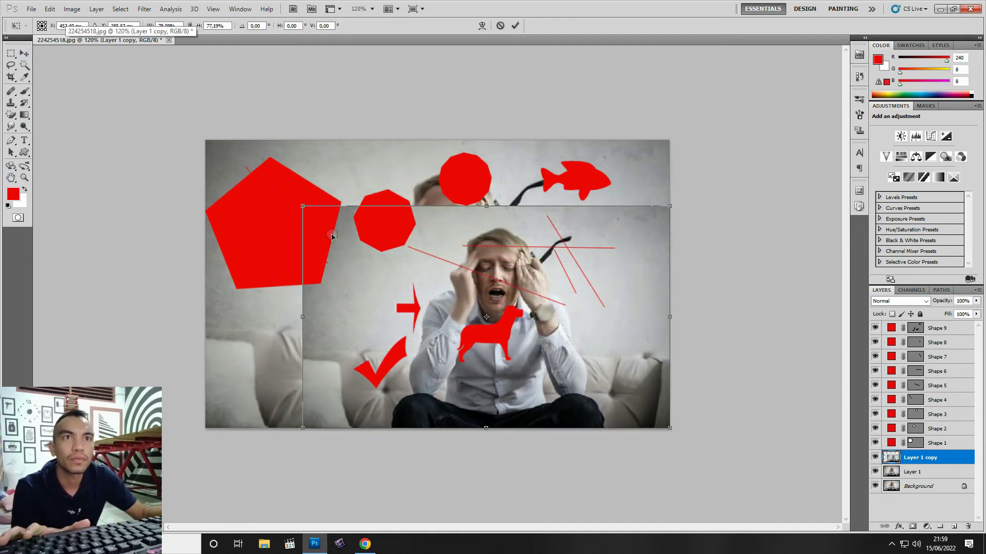
drag(437, 280, 298, 279)
key(Return)
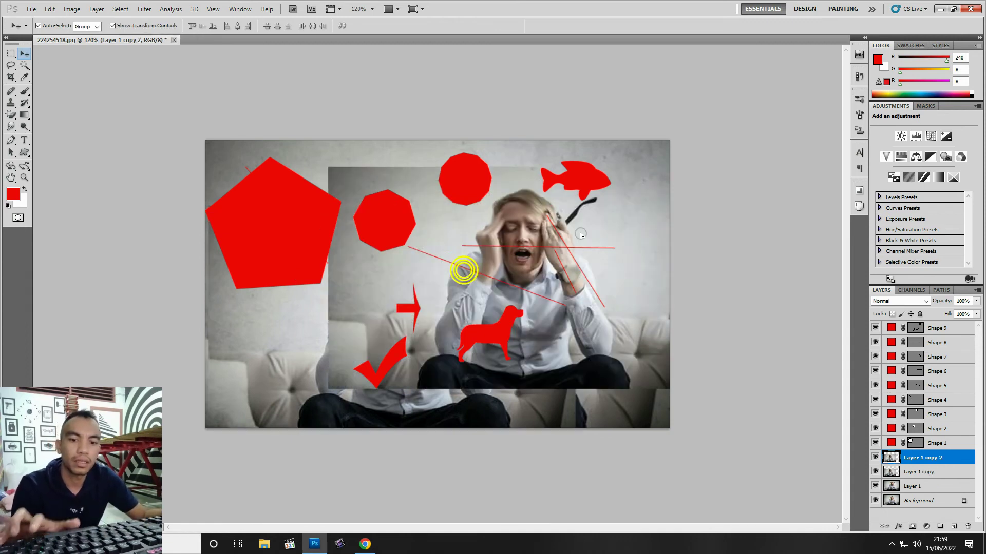
Add a second copy offset up-right, commit the transform, and select Layer 1 copy
drag(466, 255, 585, 217)
click(10, 177)
click(416, 214)
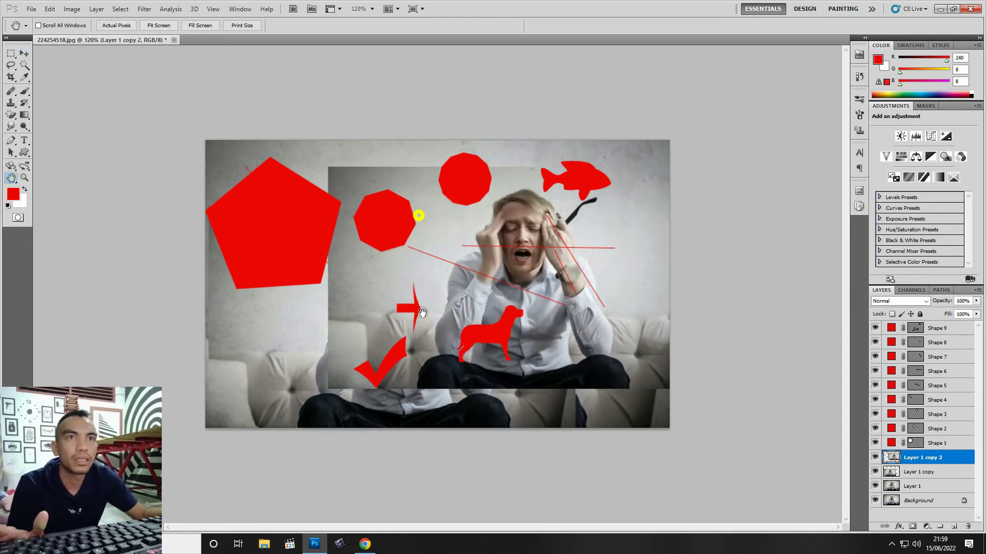
click(472, 255)
click(391, 274)
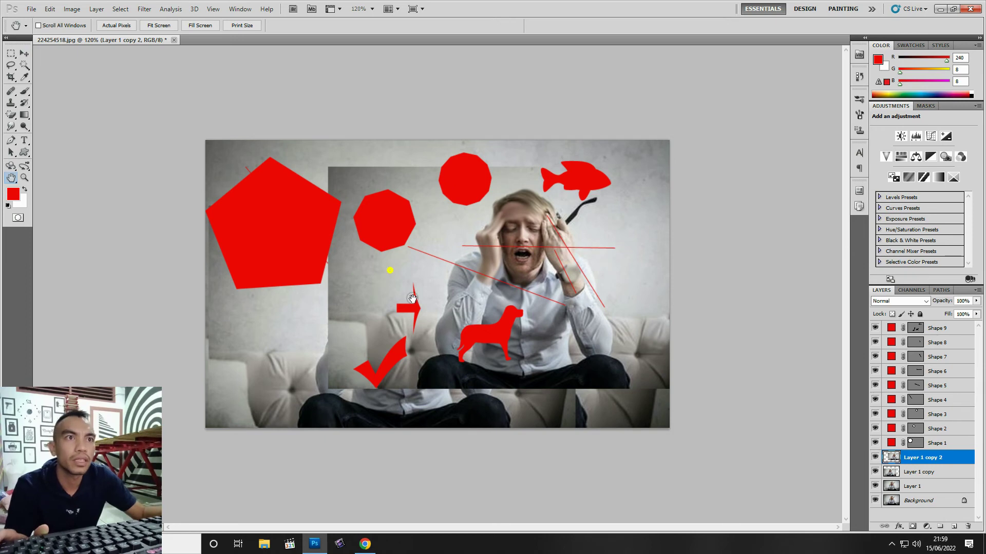
click(285, 308)
click(379, 292)
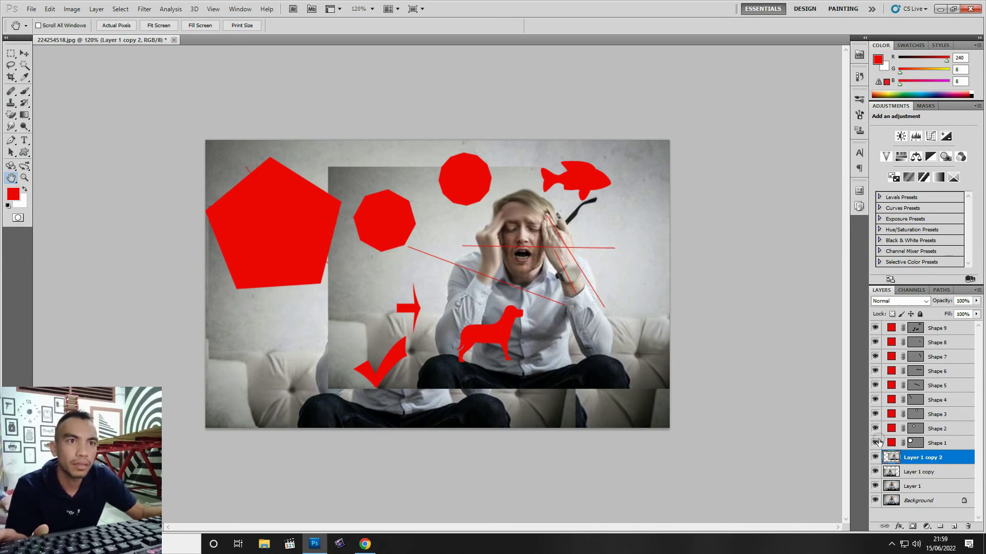
click(908, 475)
click(375, 187)
click(38, 26)
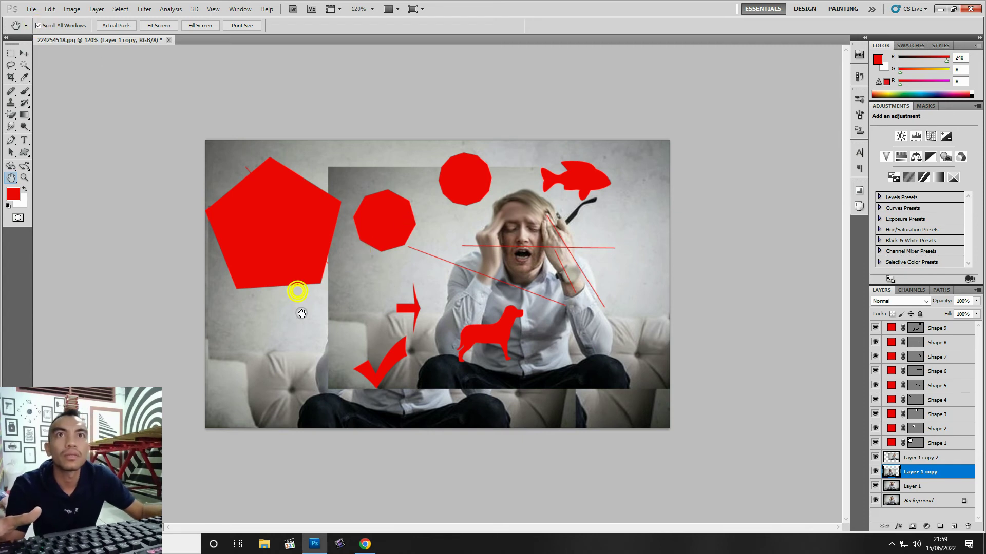
click(269, 194)
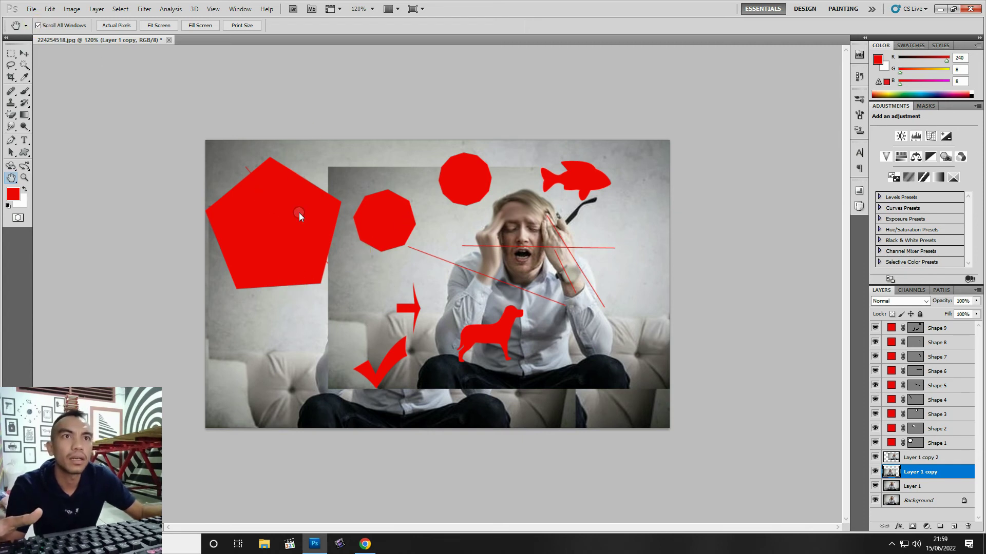
right_click(301, 226)
click(318, 231)
scroll(506, 324, down, 2)
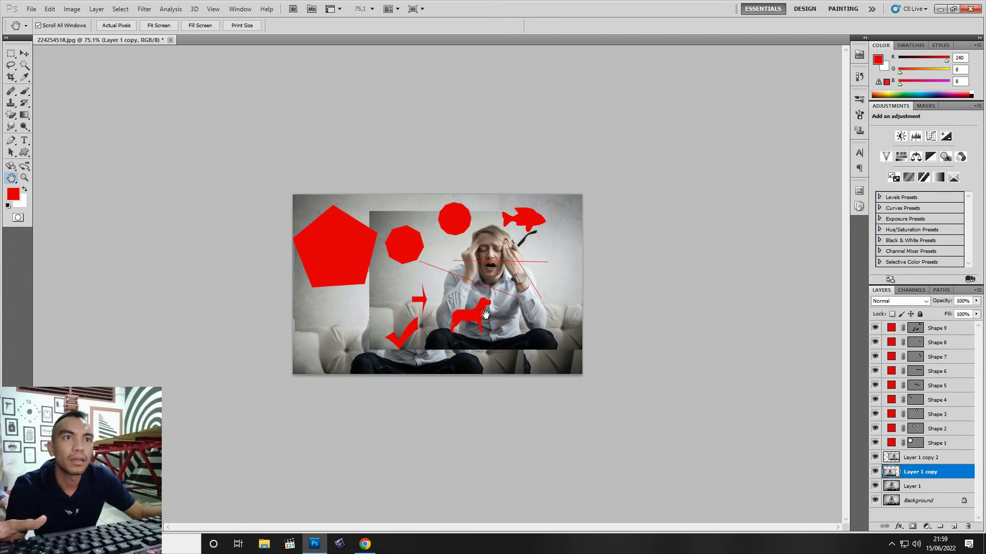
scroll(505, 324, up, 3)
scroll(506, 324, up, 3)
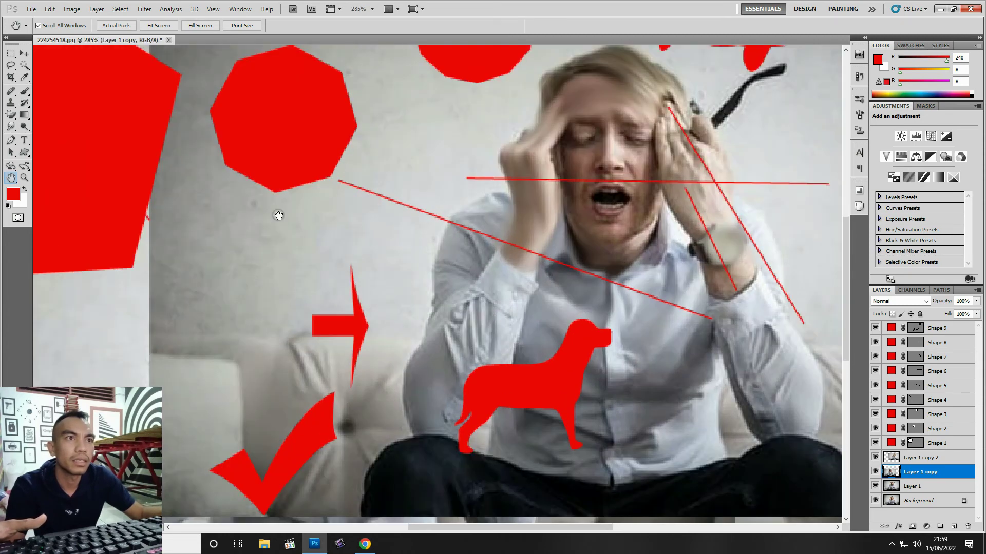
drag(277, 214, 352, 299)
scroll(287, 265, down, 4)
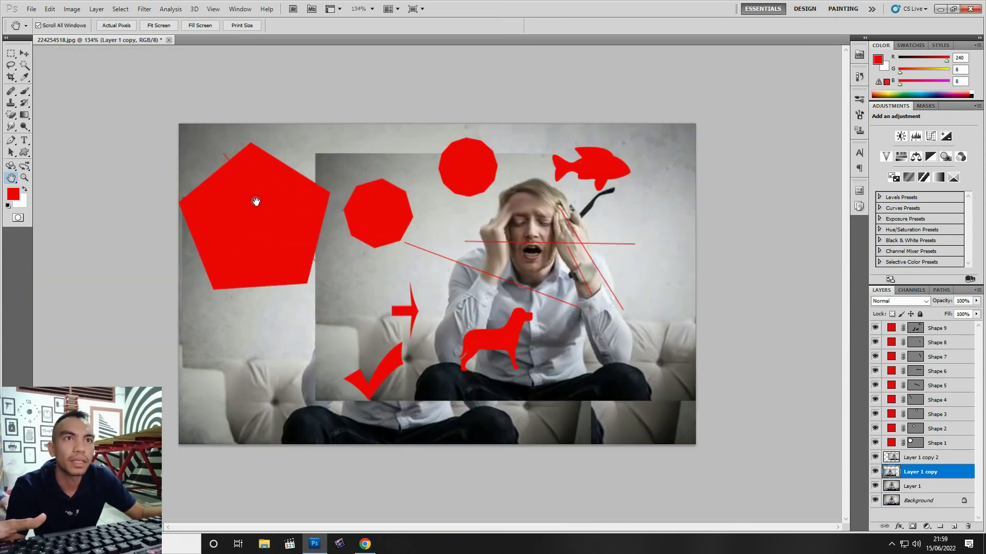
scroll(324, 198, down, 1)
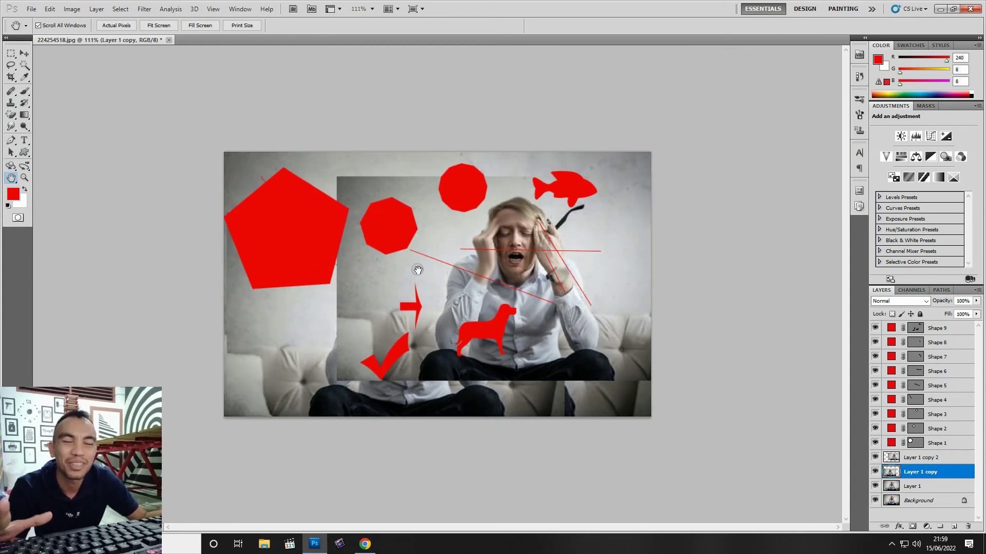
scroll(478, 269, up, 1)
scroll(467, 267, up, 1)
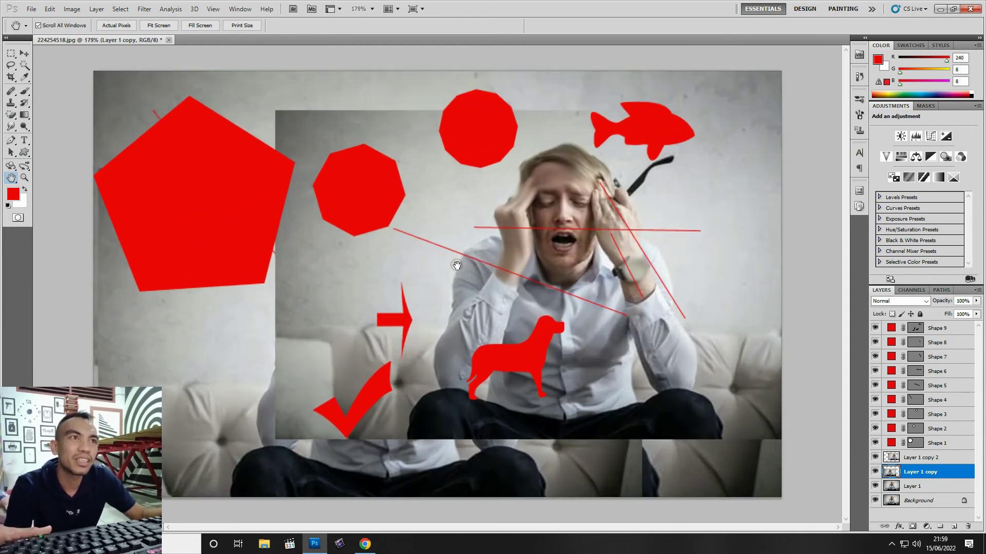
scroll(456, 266, up, 1)
scroll(483, 303, up, 1)
scroll(411, 282, up, 1)
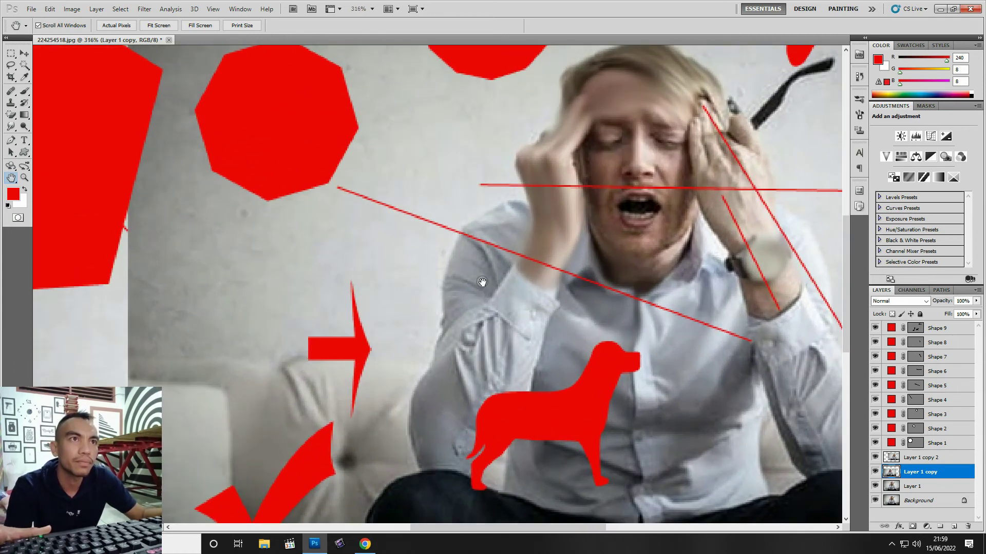
drag(171, 264, 348, 320)
mouse_move(163, 115)
mouse_down()
mouse_move(322, 176)
mouse_move(315, 253)
mouse_up()
drag(273, 152, 262, 205)
drag(695, 206, 382, 218)
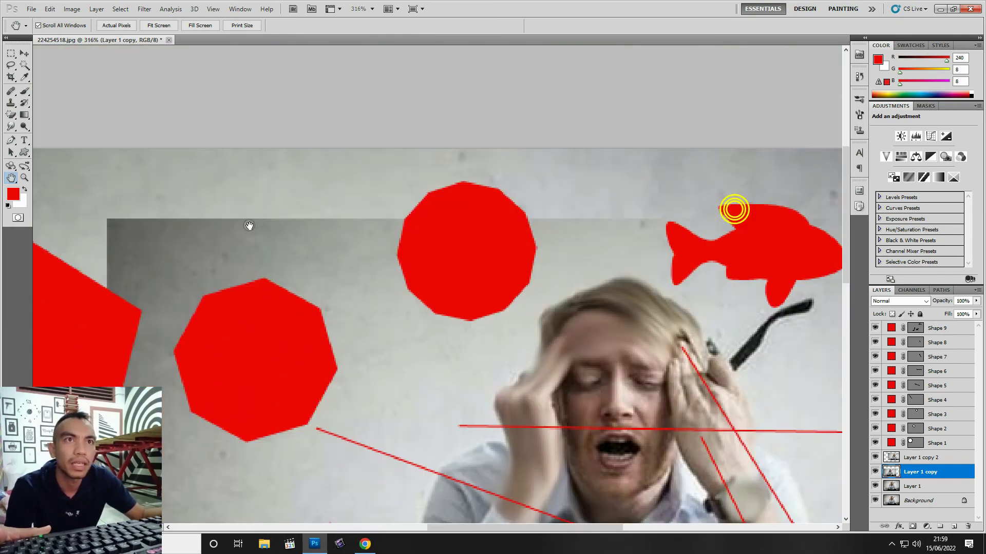
drag(734, 209, 580, 218)
mouse_move(655, 273)
mouse_down()
mouse_move(614, 235)
mouse_move(614, 159)
mouse_move(650, 156)
mouse_up()
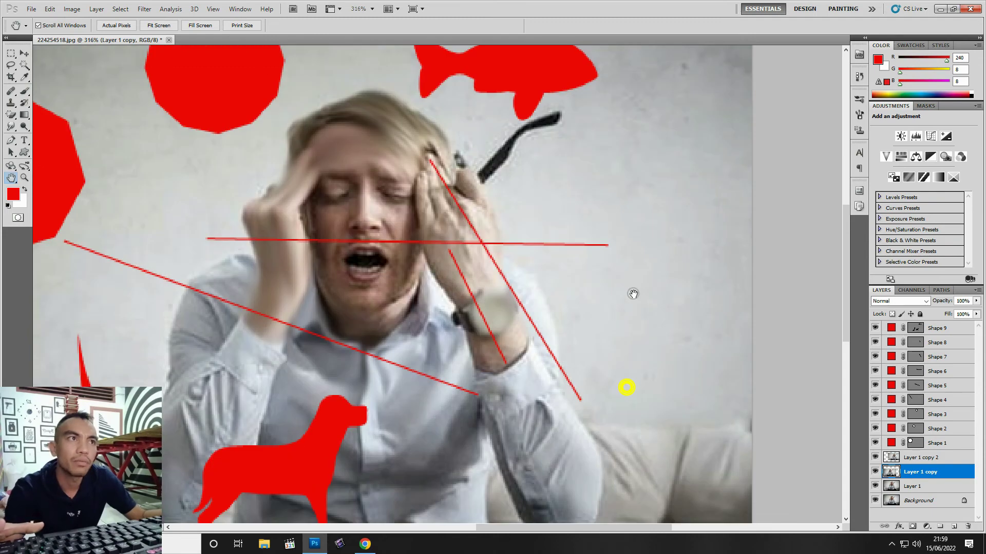
drag(627, 387, 654, 209)
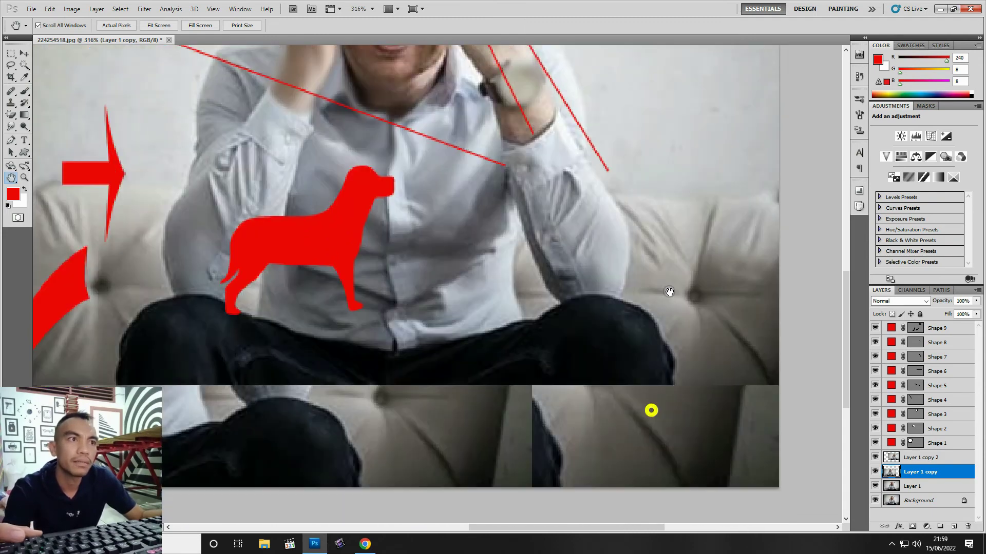
drag(649, 409, 515, 263)
scroll(514, 262, down, 1)
scroll(409, 266, down, 1)
scroll(406, 406, down, 1)
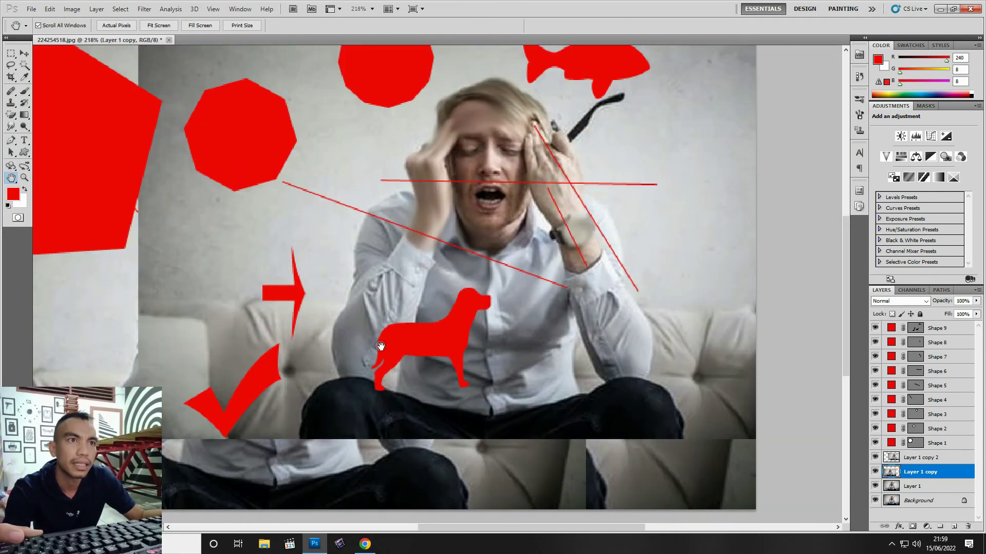
scroll(376, 341, down, 1)
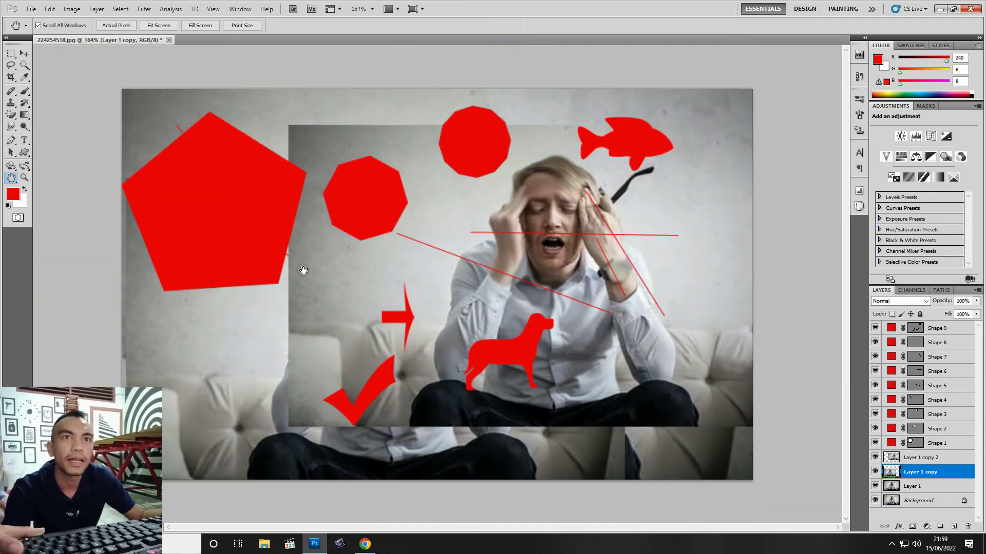
click(10, 178)
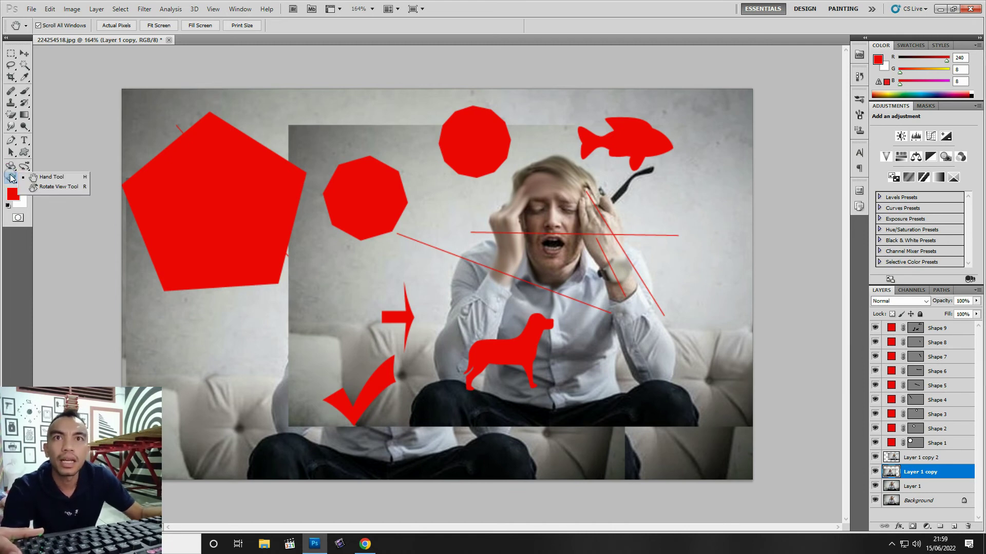
Reset the foreground and background colours to default black and white, and choose the Crop tool
click(11, 177)
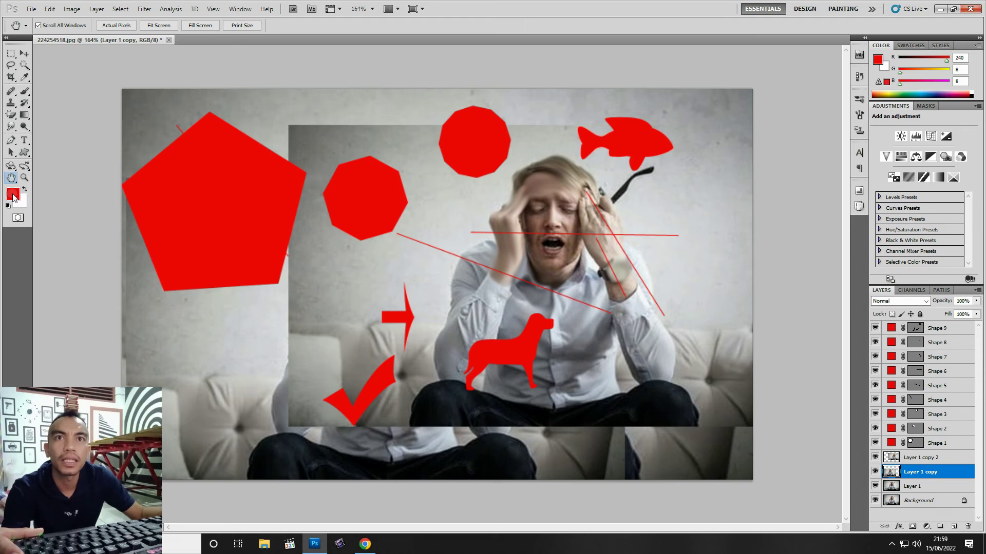
key(x)
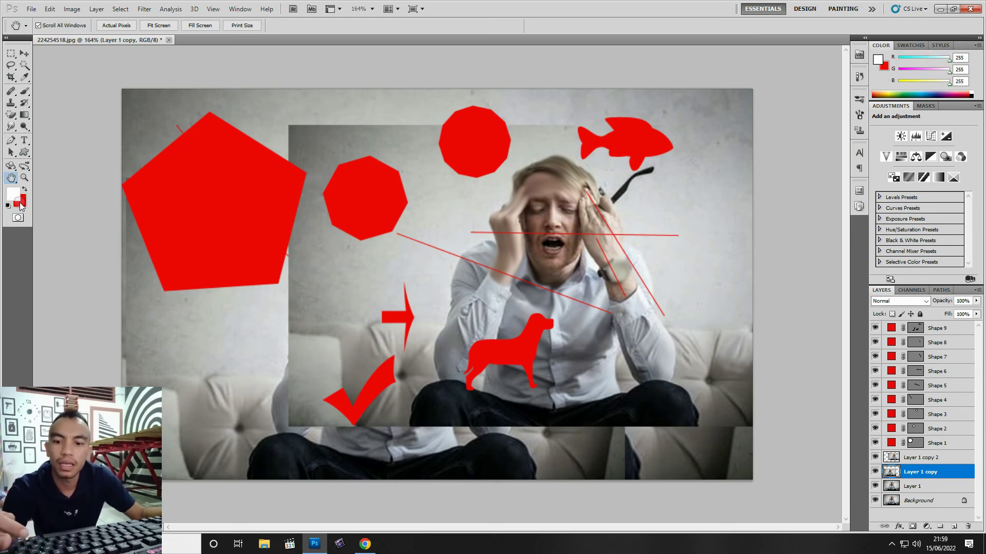
key(x)
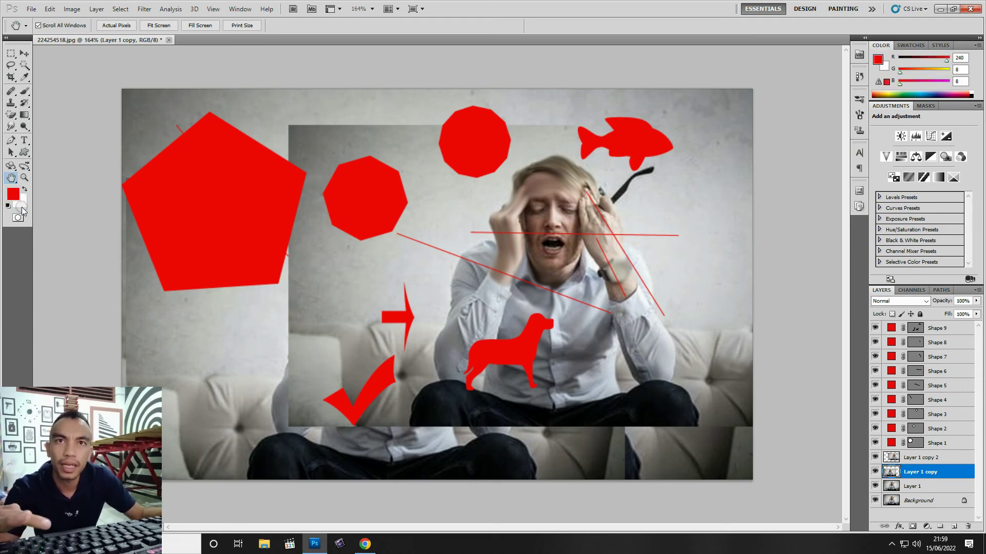
key(x)
key(c)
key(d)
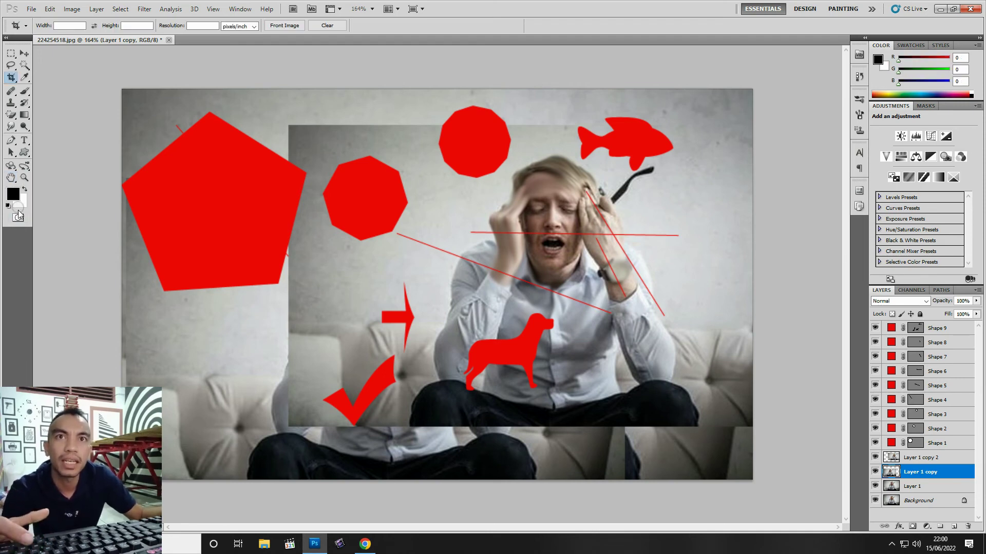
Turn on Quick Mask mode and draw a crop box over the lower pentagon
click(19, 218)
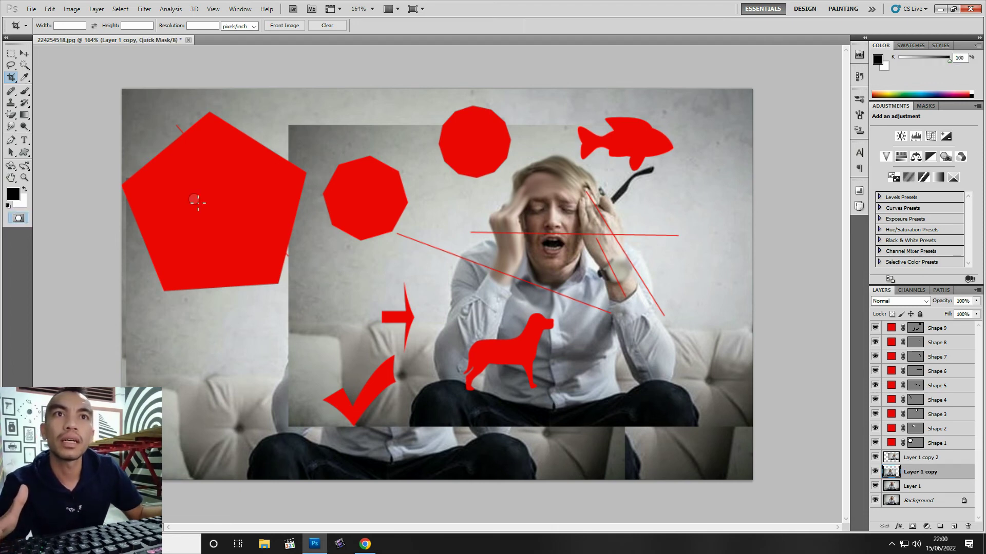
drag(194, 198, 273, 344)
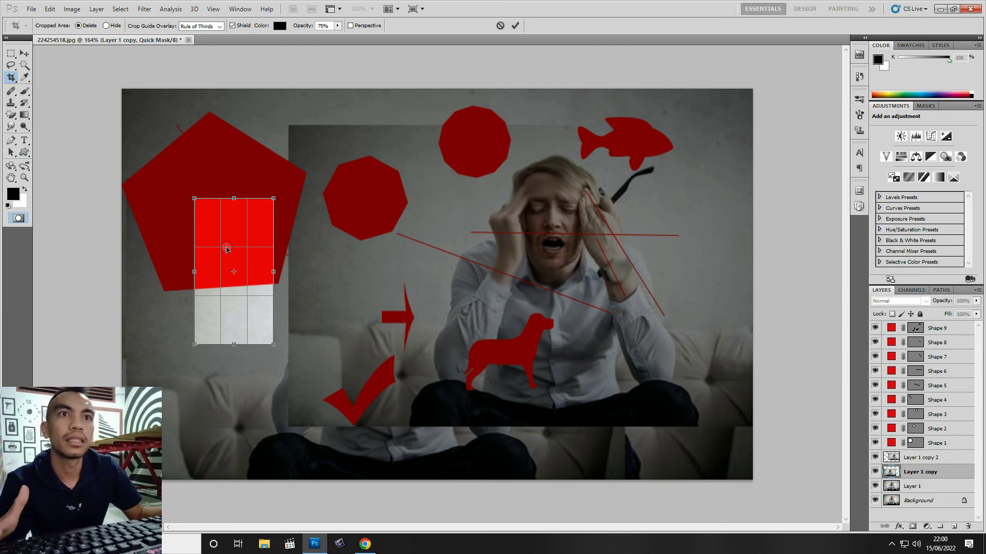
drag(227, 250, 266, 270)
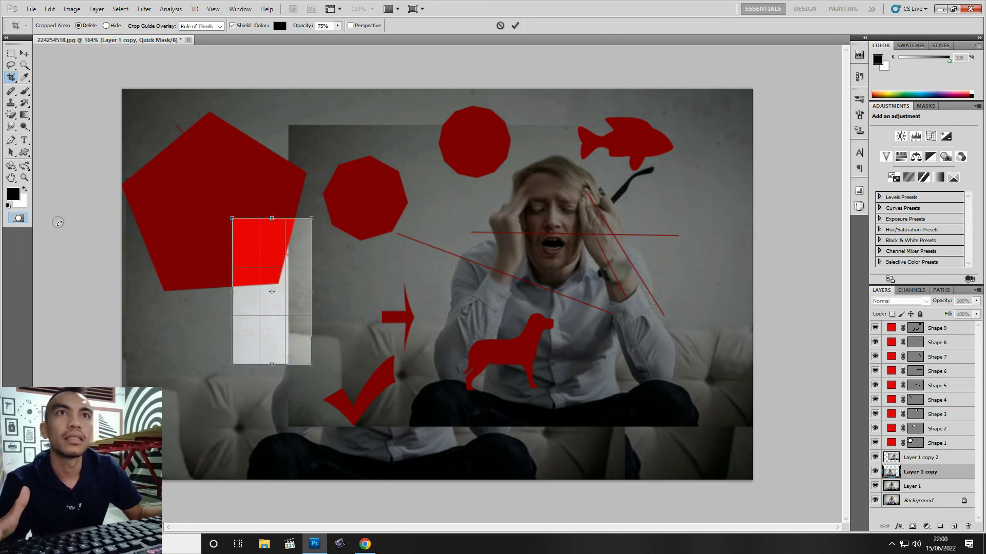
Apply the pentagon crop, then undo it to restore the full photo
click(18, 218)
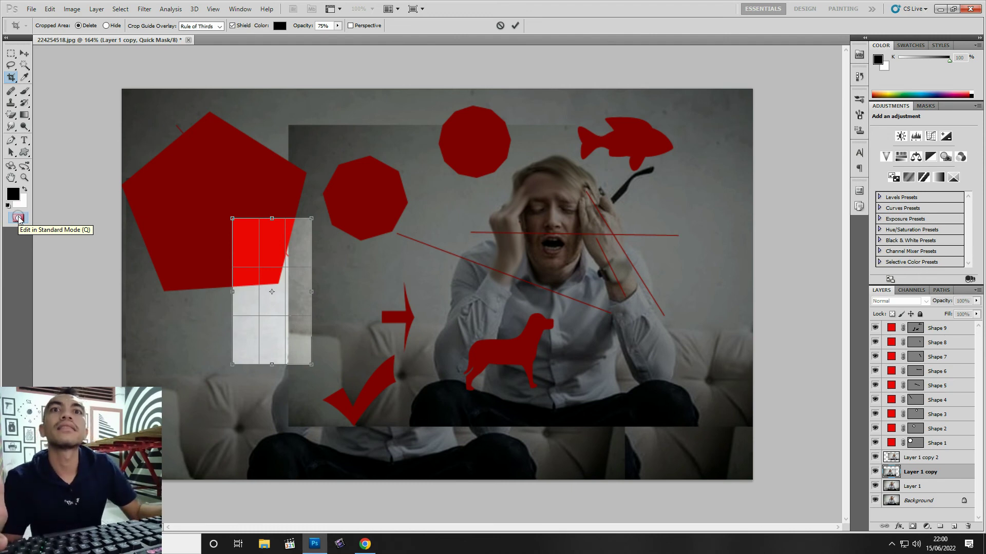
double_click(286, 319)
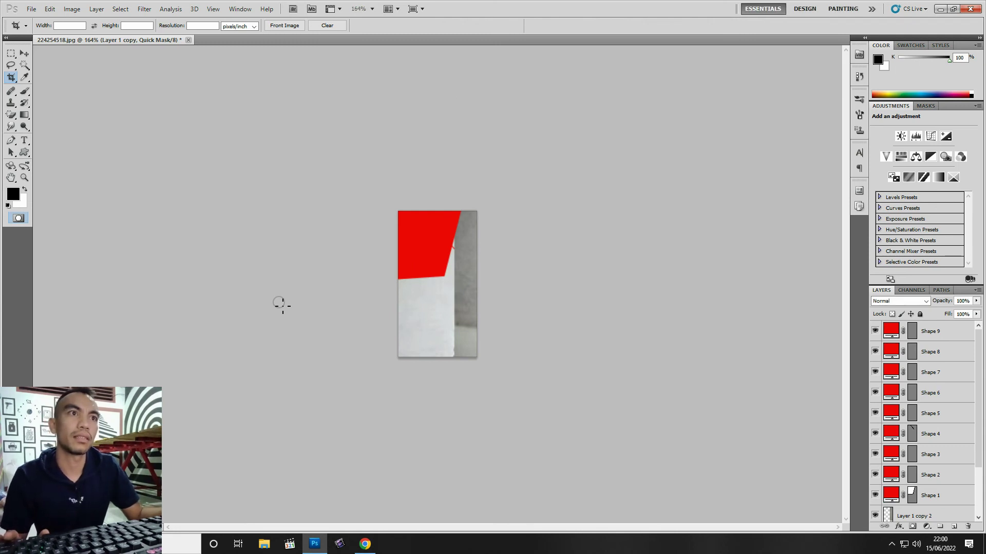
key(ctrl+z)
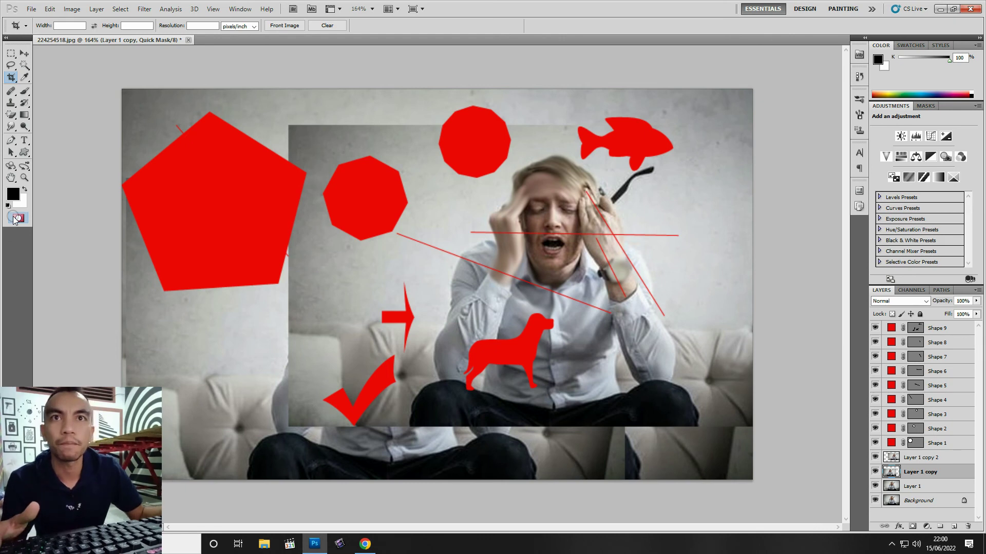
click(24, 53)
click(68, 131)
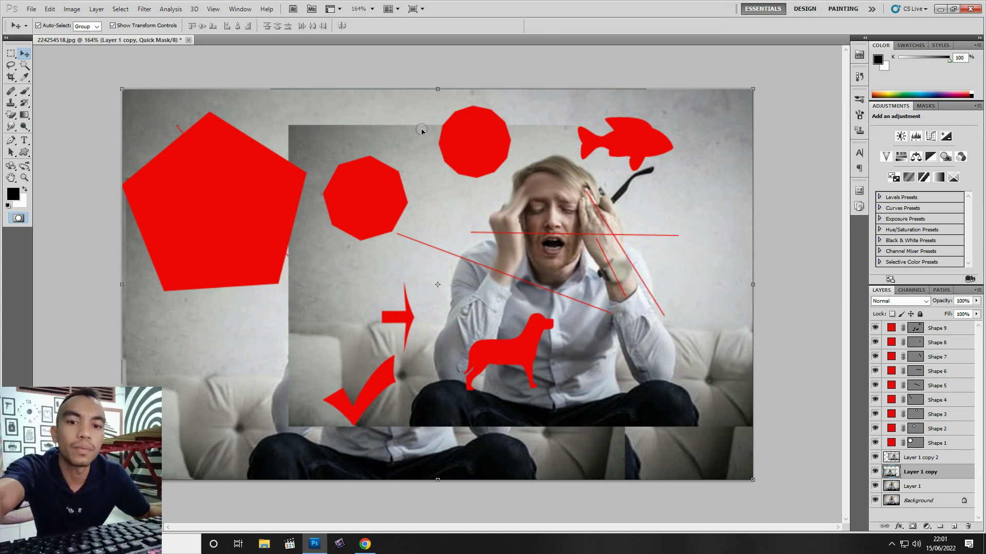
click(891, 544)
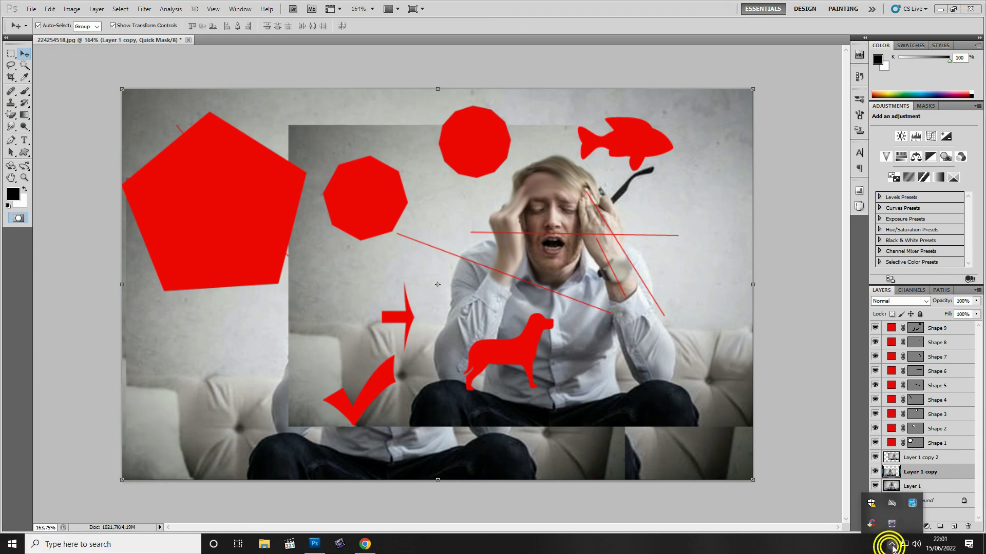